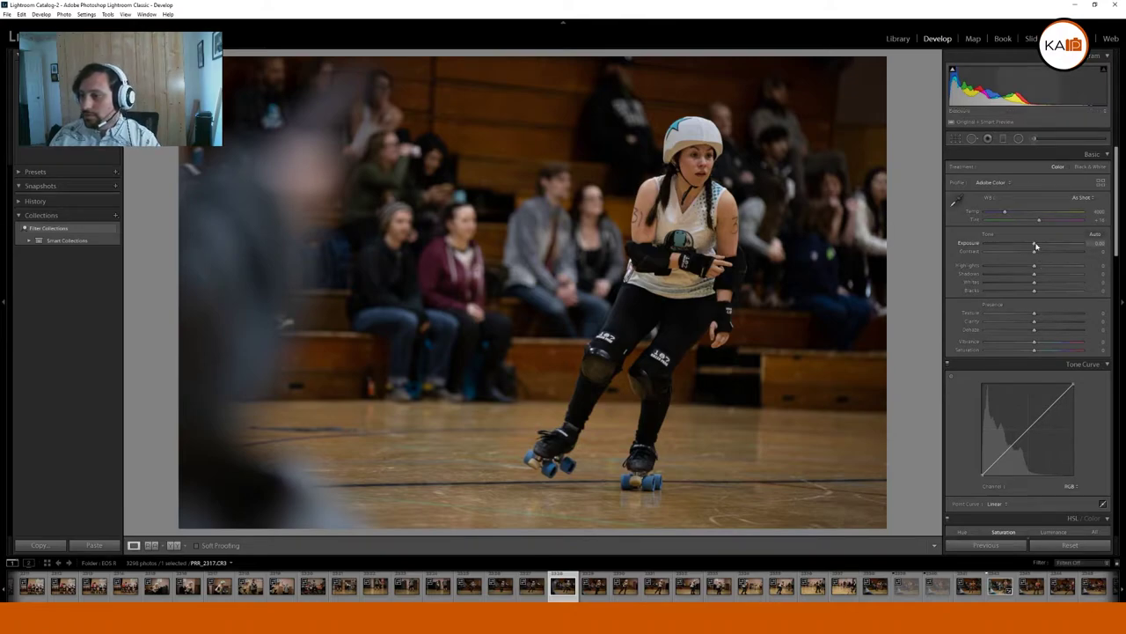
Set the photo's Exposure to +0.57, Highlights to -44, Shadows to +29, Blacks to -18 and Whites to +28.
left_click_drag(1036, 246, 1040, 246)
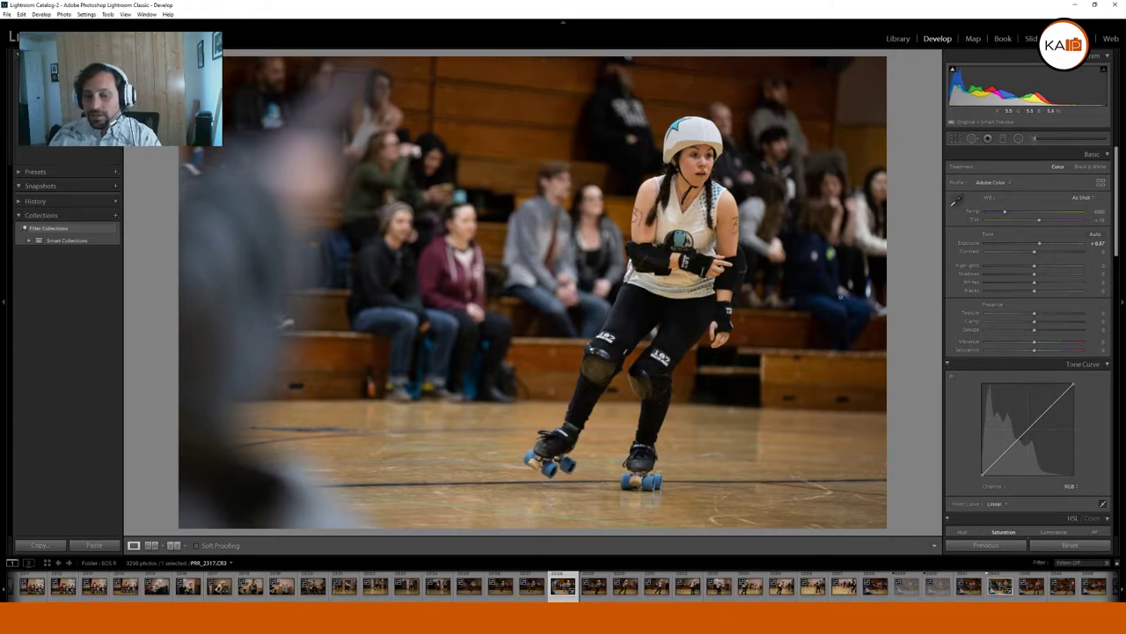
left_click_drag(1035, 266, 1014, 272)
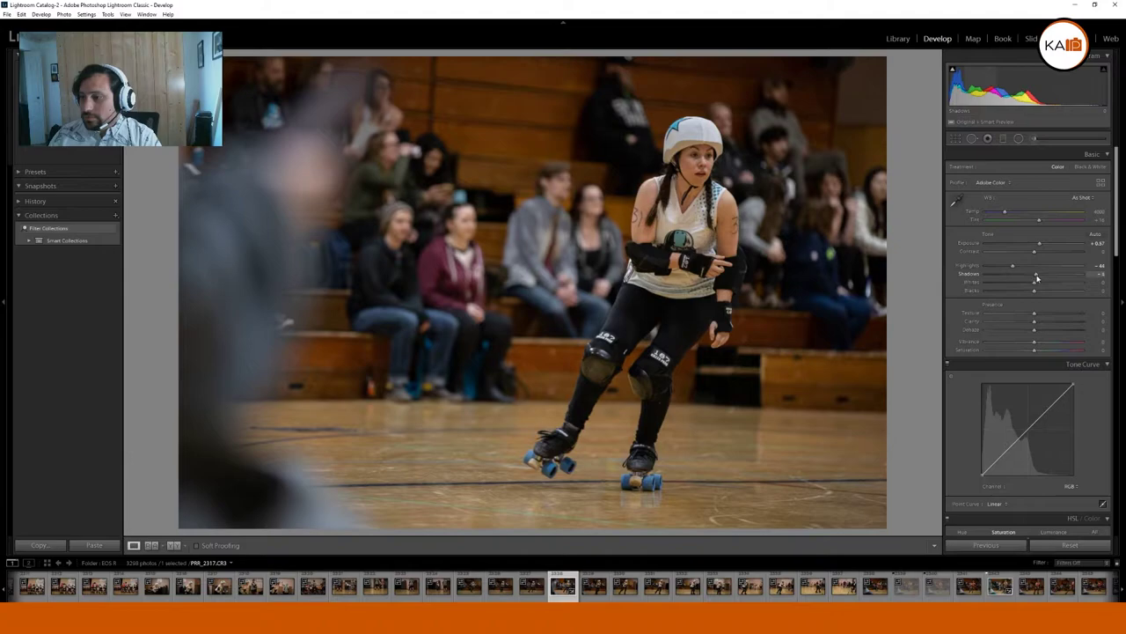
left_click_drag(1037, 278, 1048, 276)
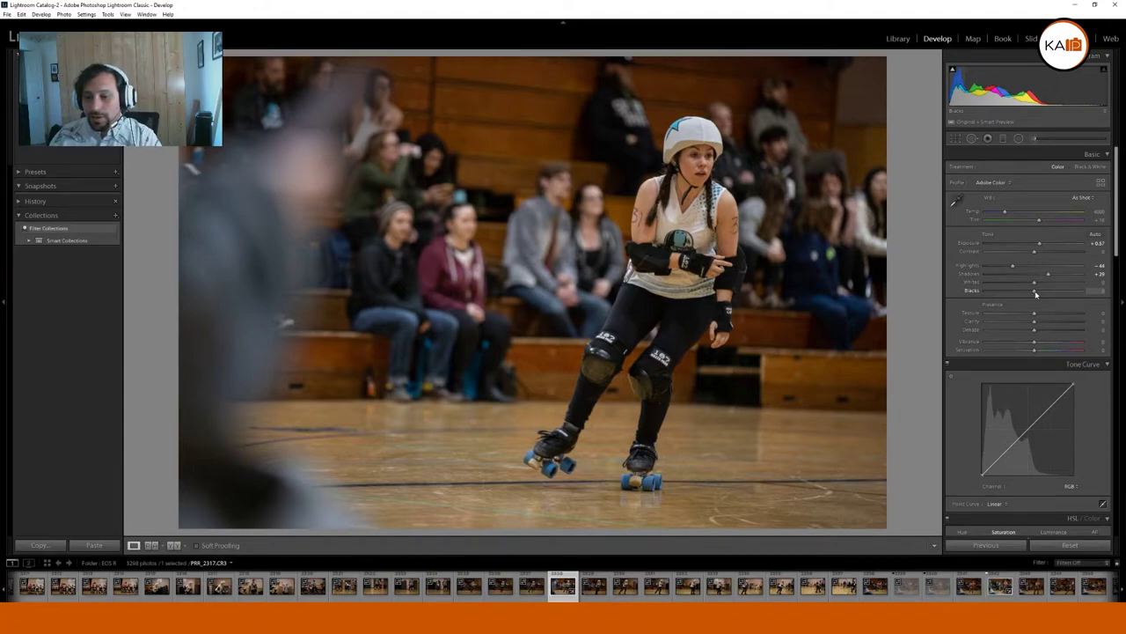
left_click_drag(1035, 296, 1027, 297)
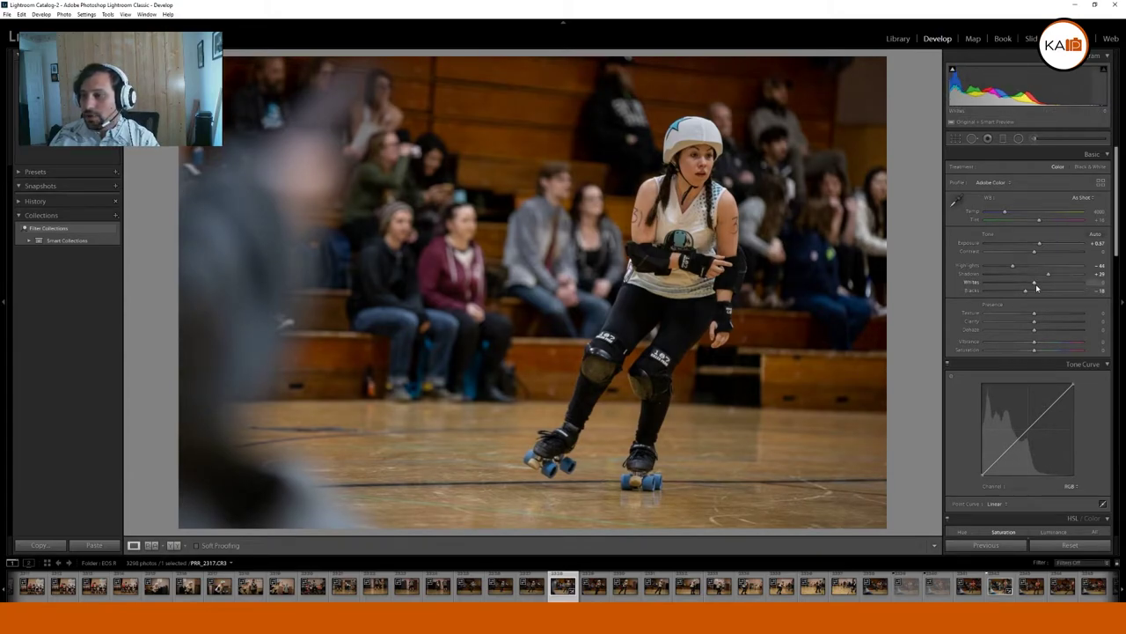
left_click_drag(1037, 286, 1050, 284)
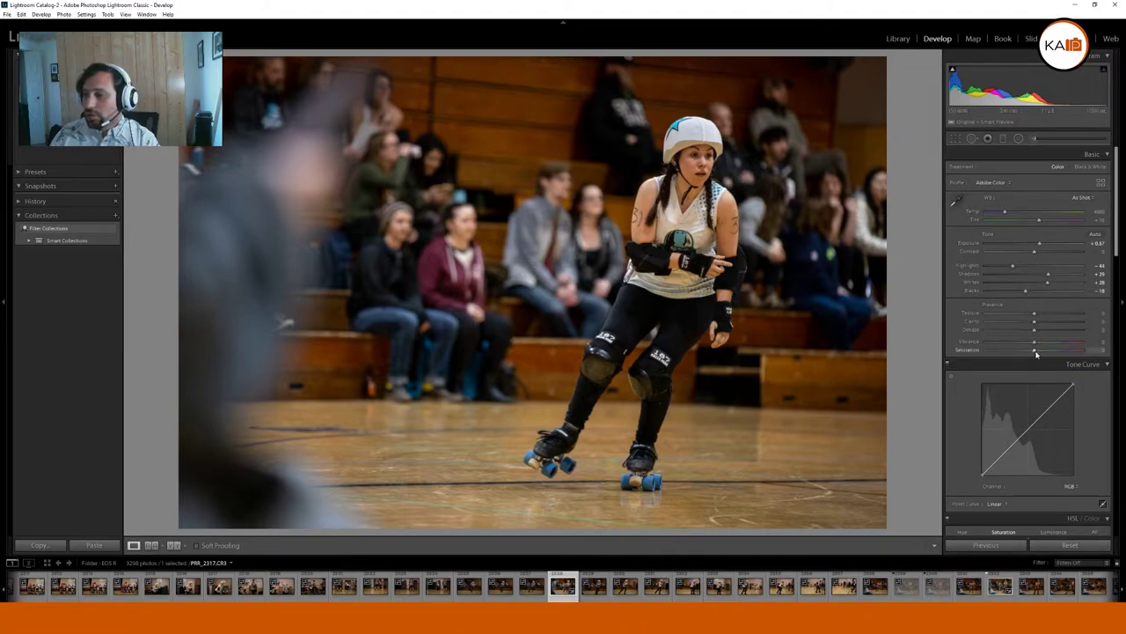
Lower the photo's overall Saturation to -15 and raise Vibrance to +14.
left_click_drag(1036, 353, 1029, 354)
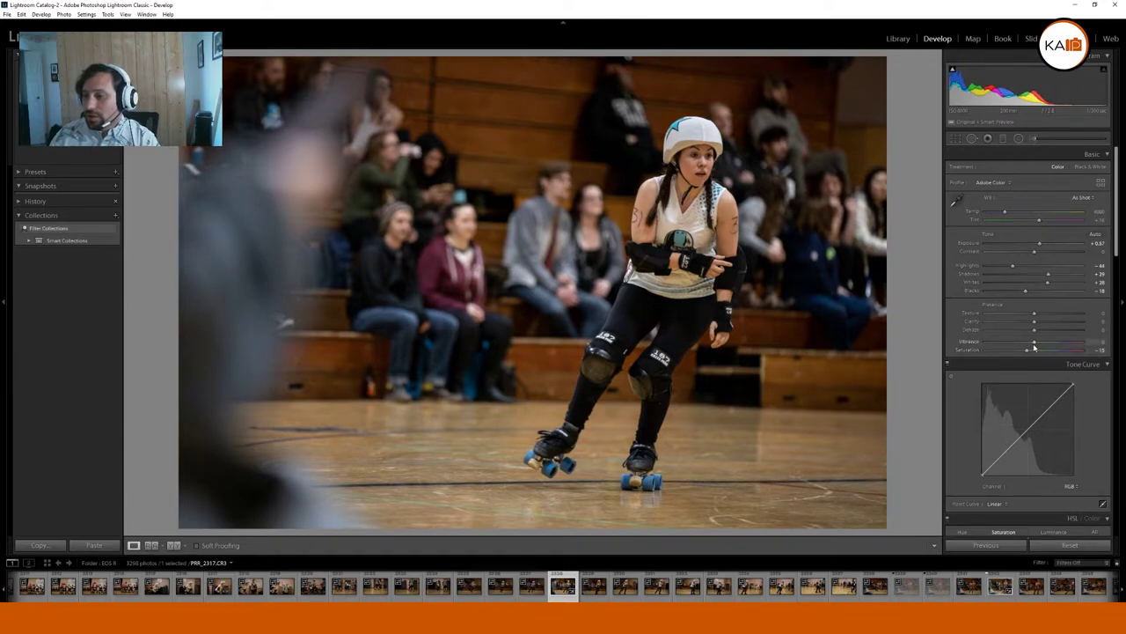
left_click_drag(1035, 345, 1041, 345)
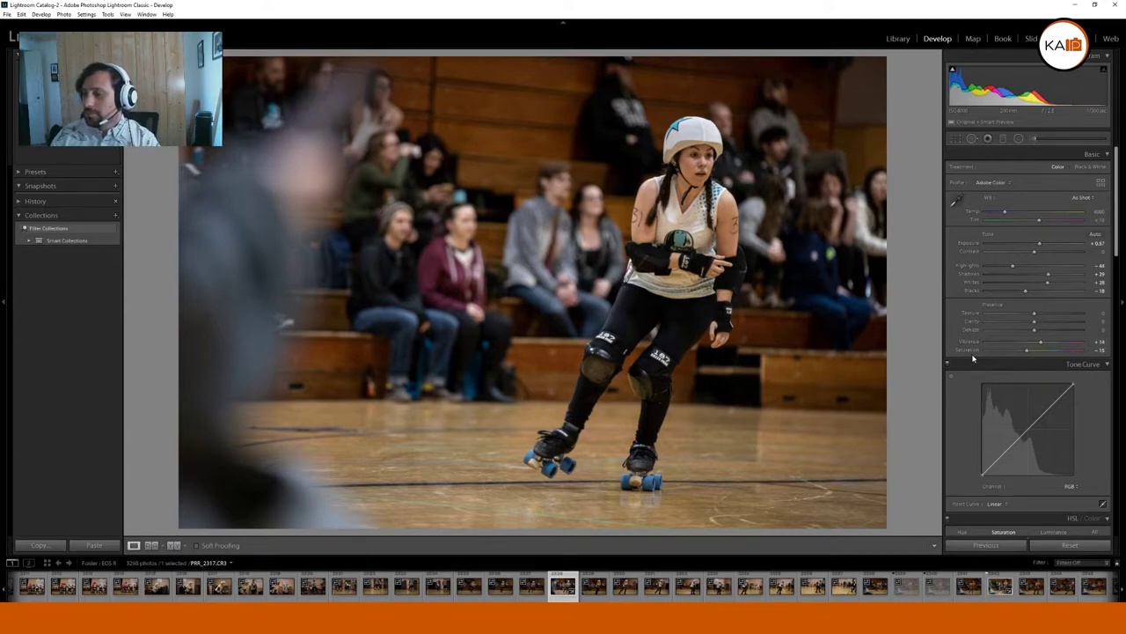
Fine-tune the white balance Temp to about 4000 while checking the skater's face and helmet up close.
scroll(968, 353, "down", 1)
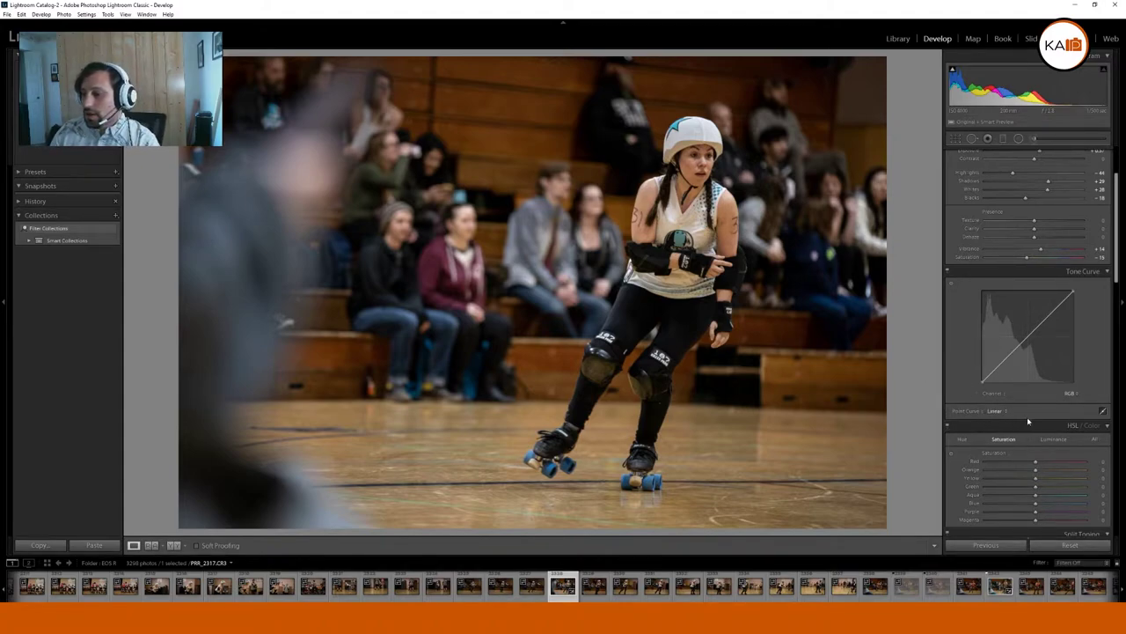
scroll(1012, 413, "down", 2)
scroll(1029, 402, "up", 3)
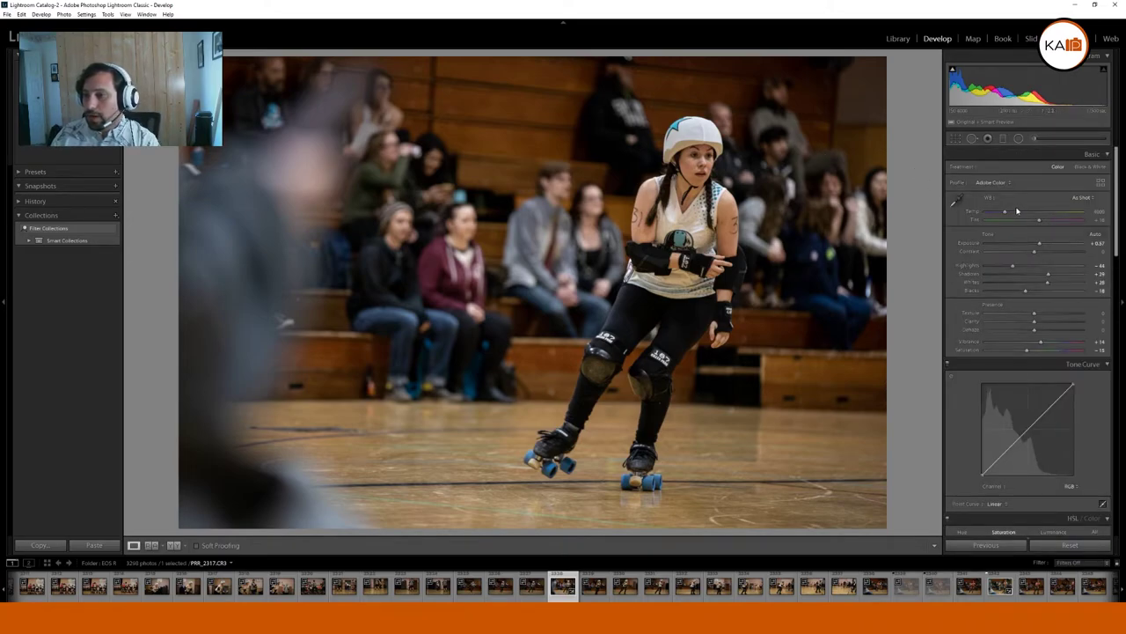
left_click(706, 131)
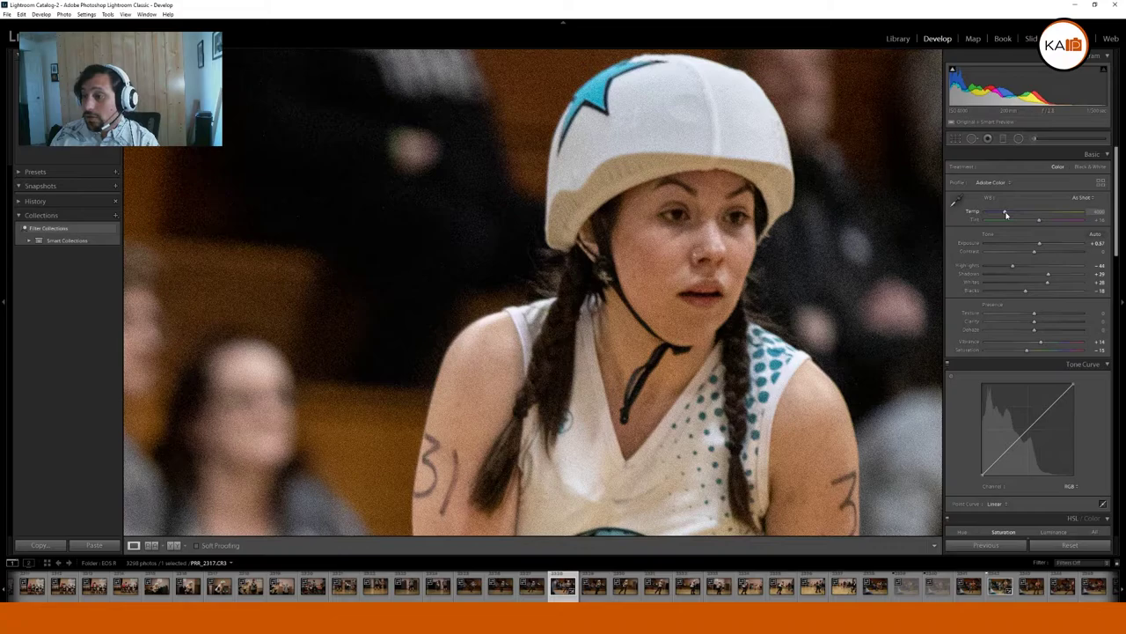
left_click_drag(1007, 214, 1004, 215)
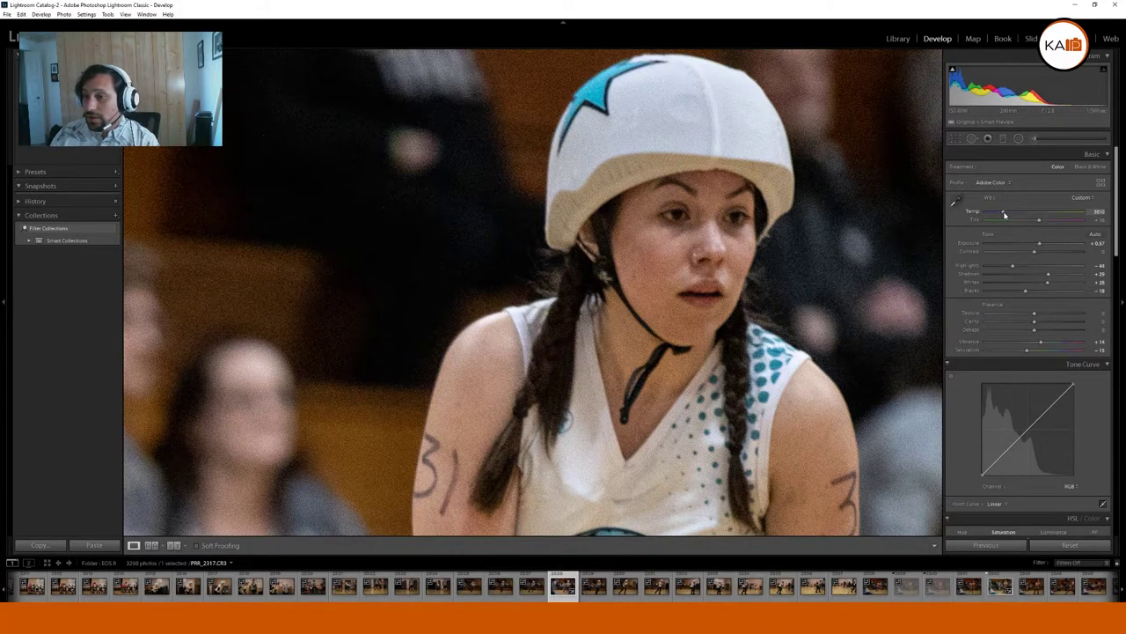
left_click_drag(1005, 215, 1006, 216)
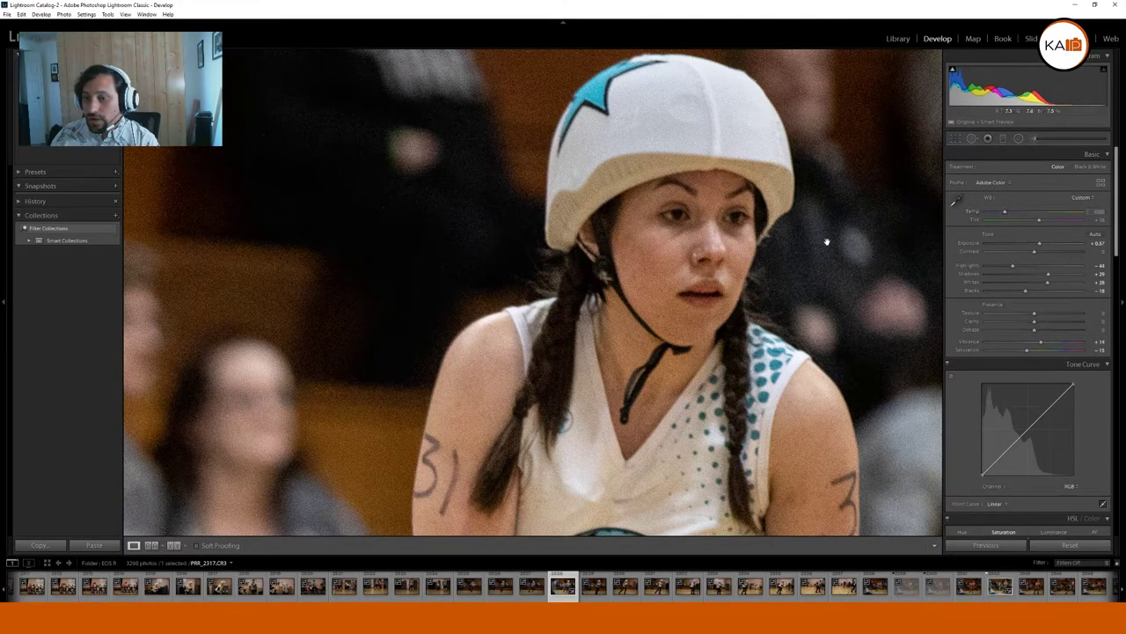
left_click(828, 288)
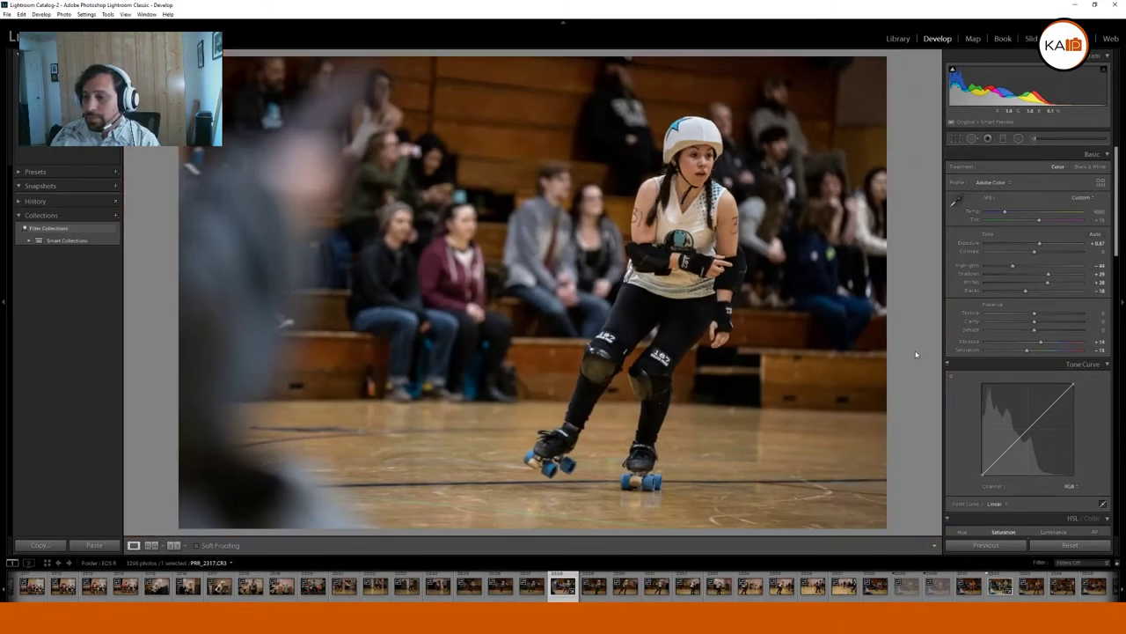
Remove chromatic aberration and enable the lens profile corrections, comparing the photo with and without the profile.
scroll(1073, 451, "down", 6)
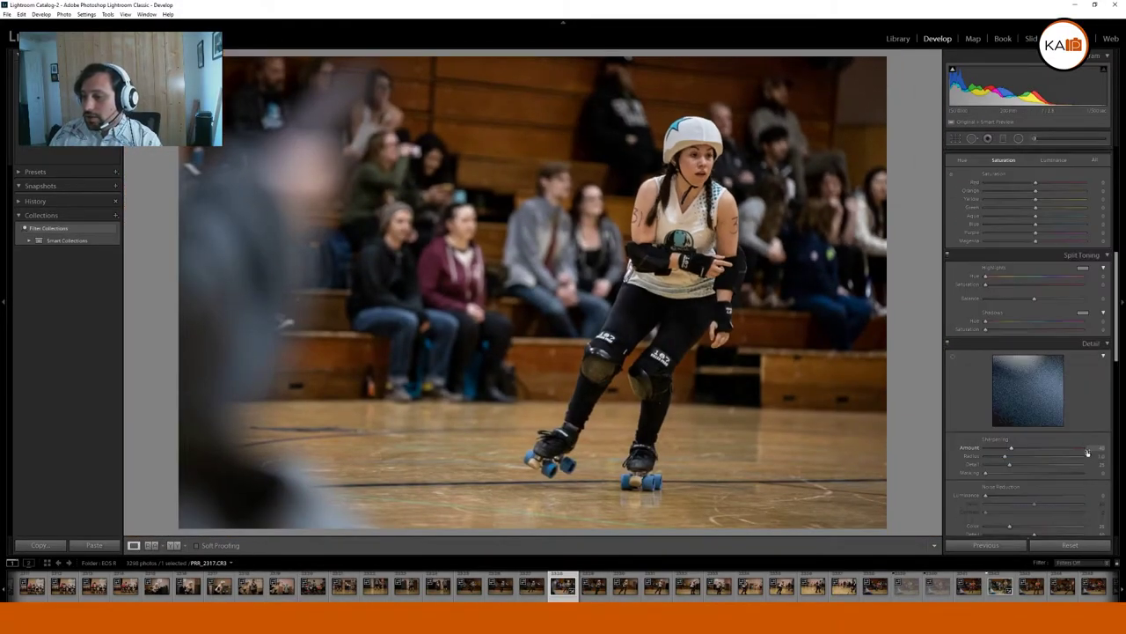
scroll(1087, 453, "up", 2)
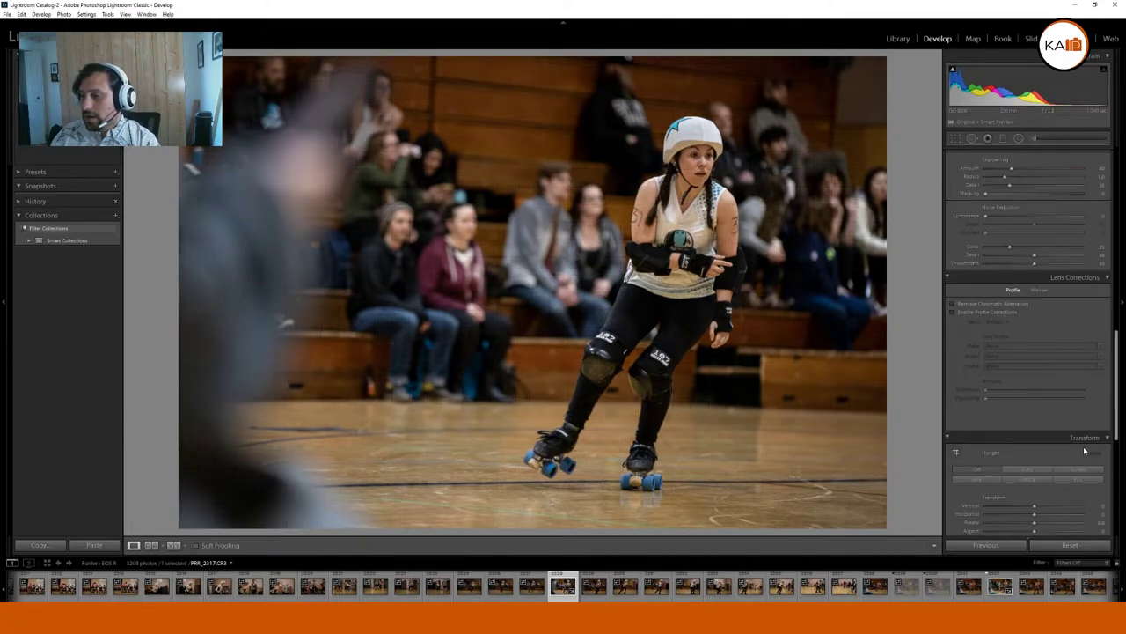
left_click(1013, 307)
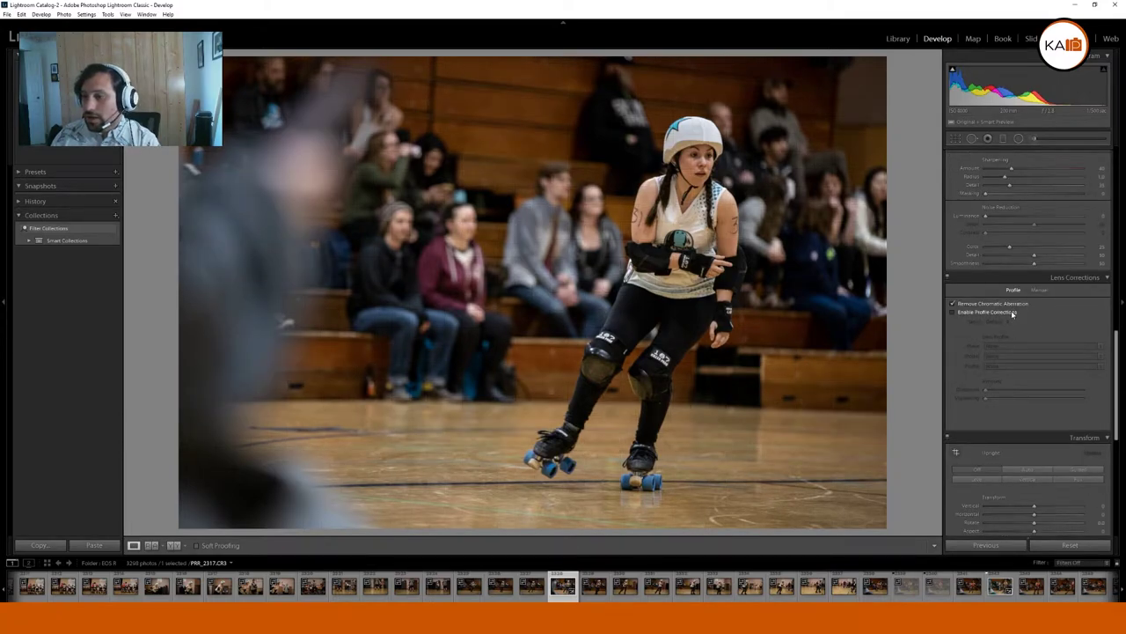
left_click(1013, 312)
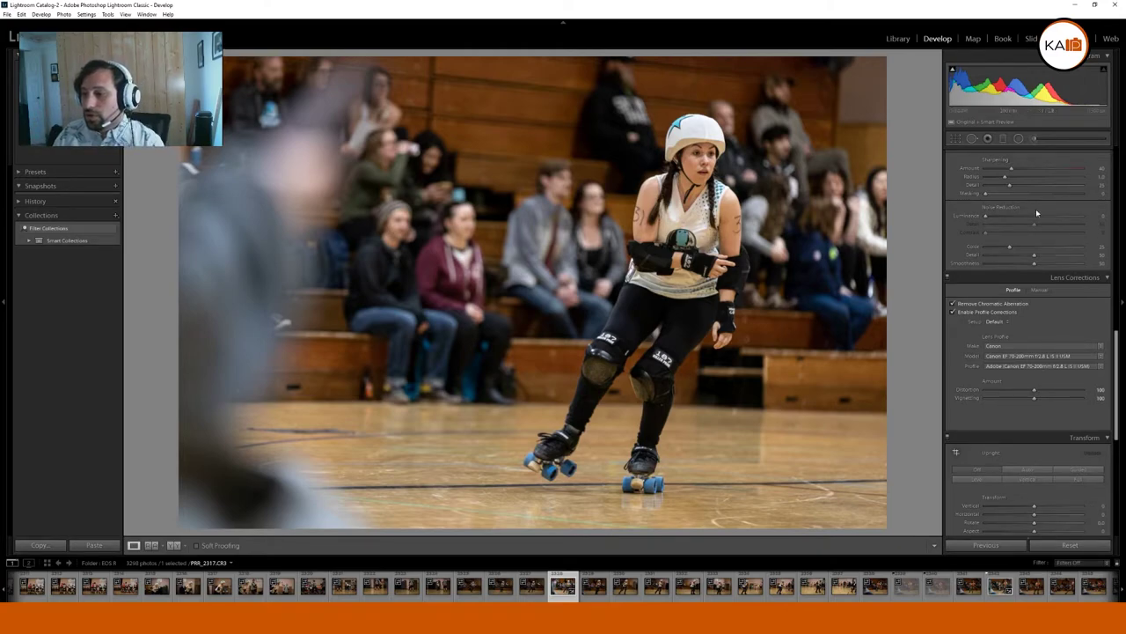
left_click(952, 312)
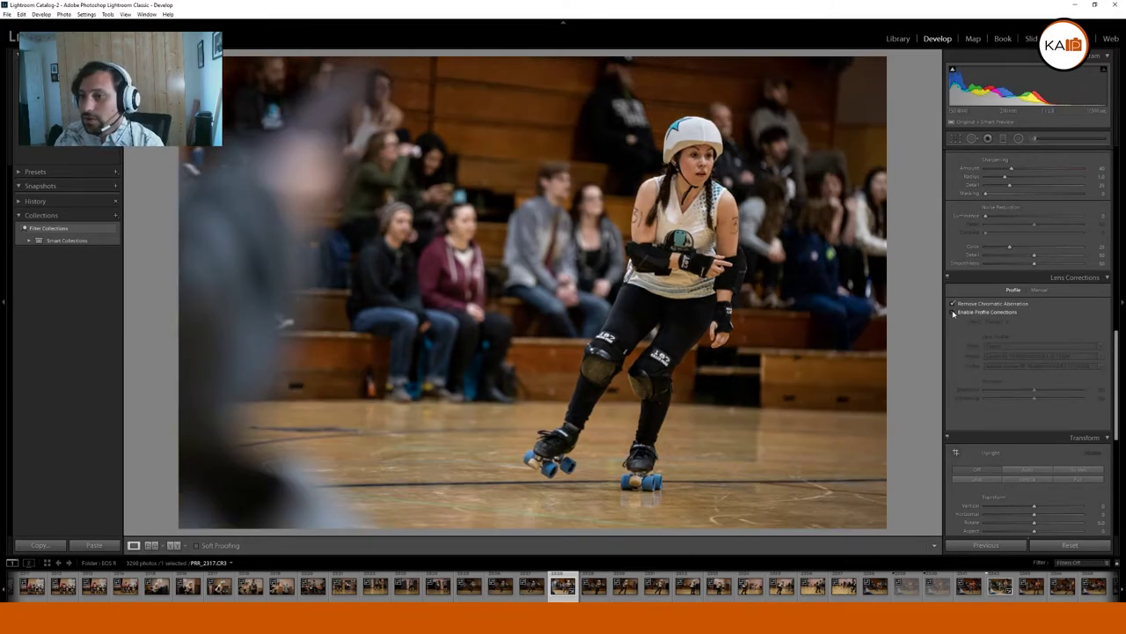
left_click(953, 312)
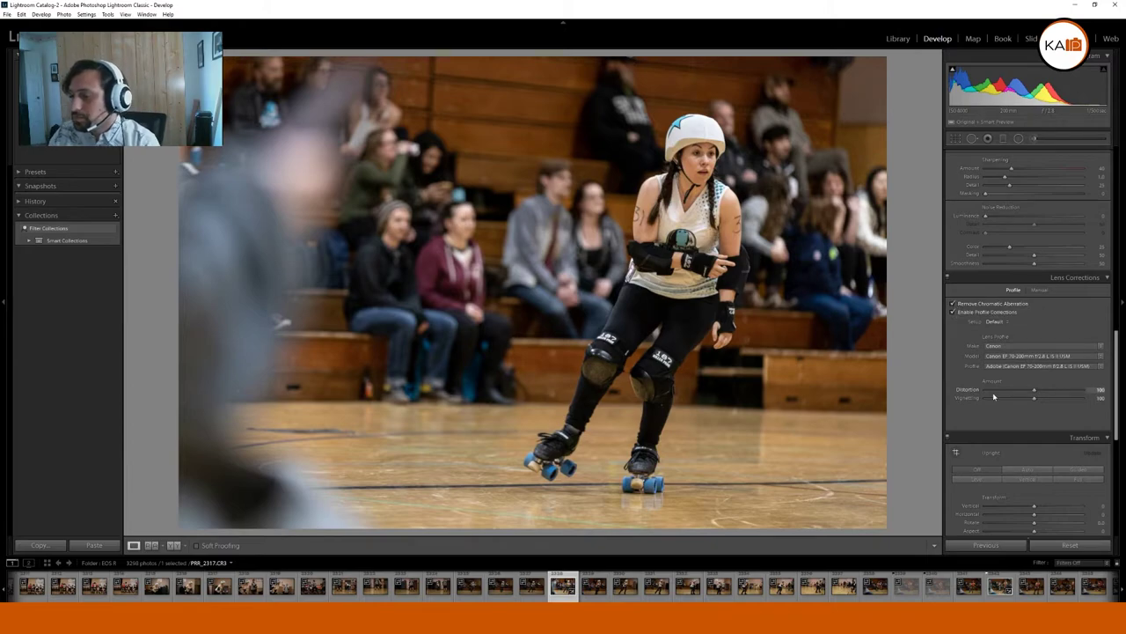
left_click(955, 393)
In Calibration, set the Red Primary saturation to -10 and slightly raise the Blue Primary saturation.
scroll(1020, 364, "down", 6)
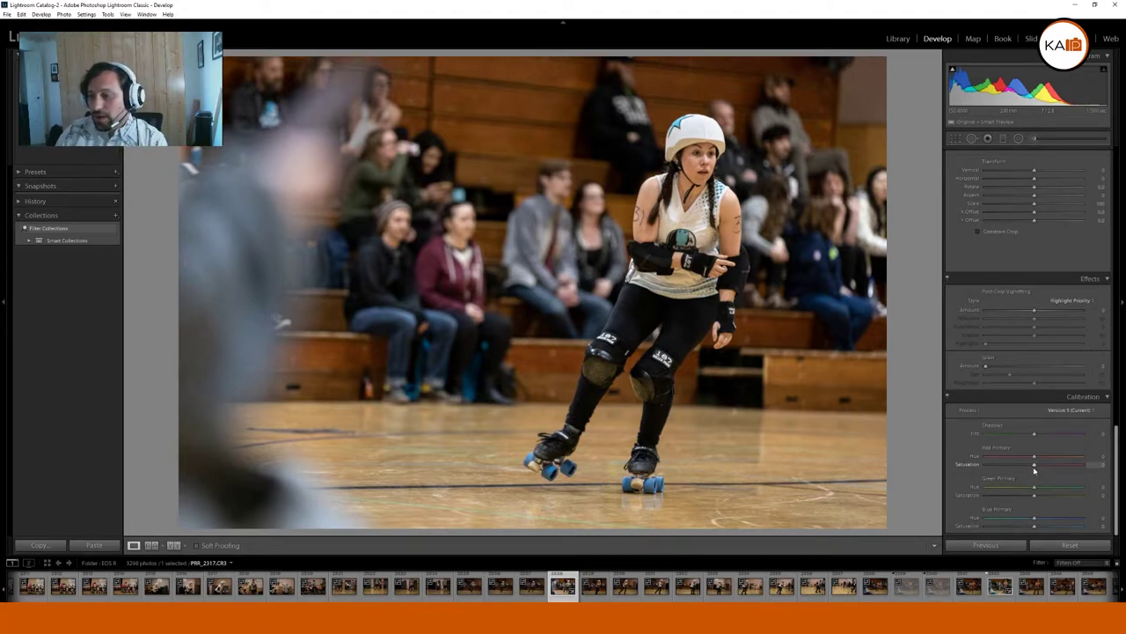
left_click_drag(1033, 470, 1033, 471)
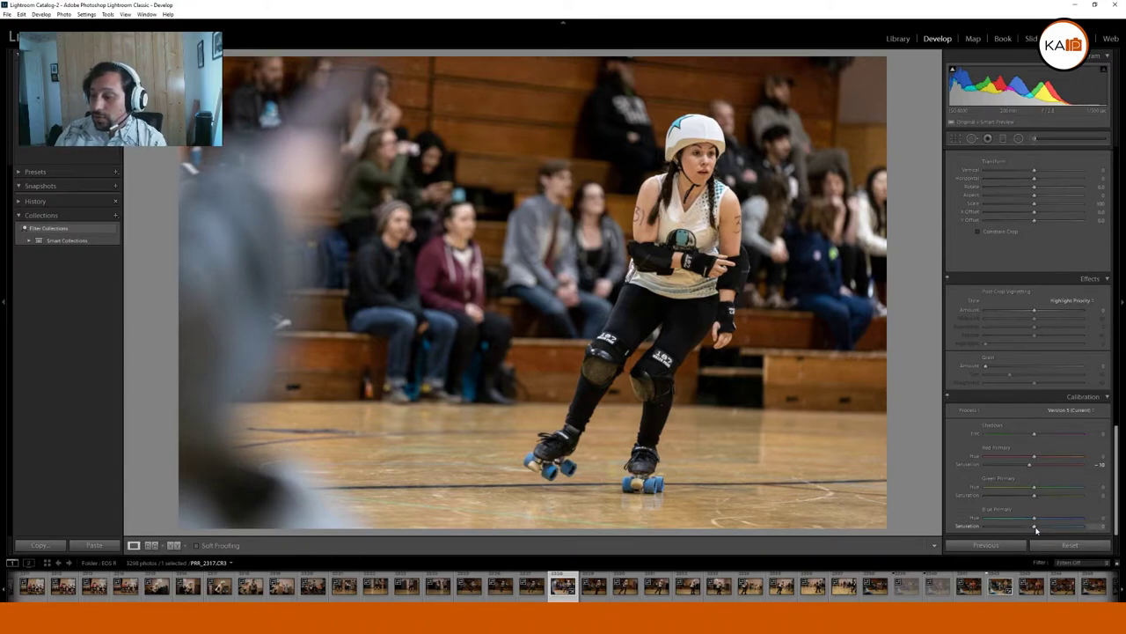
left_click_drag(1035, 529, 1038, 530)
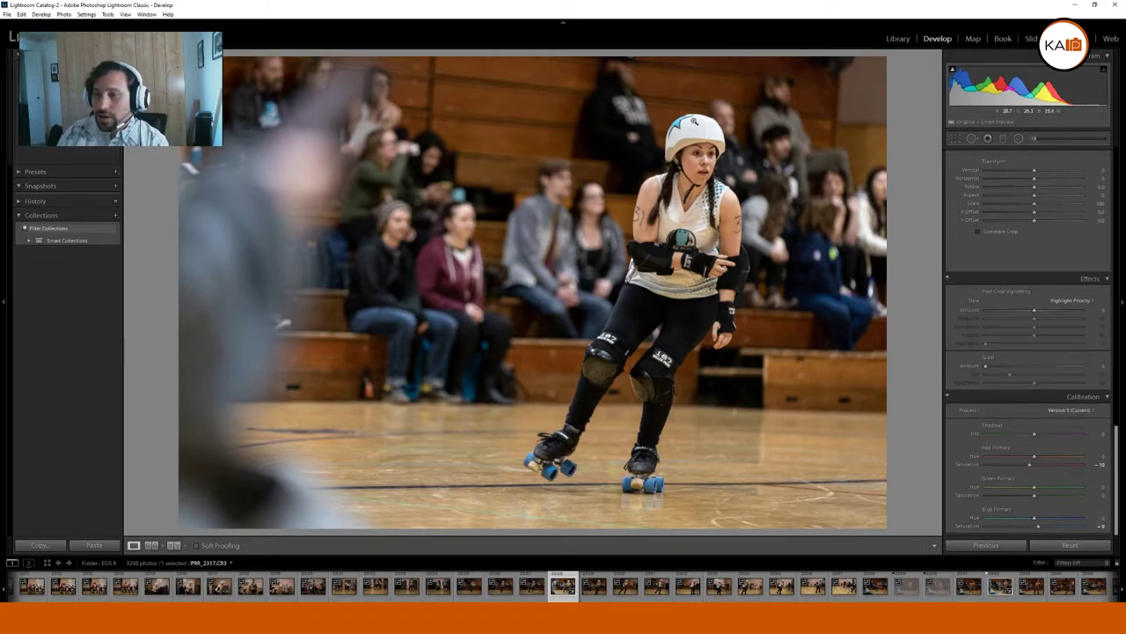
left_click(699, 129)
left_click(699, 129)
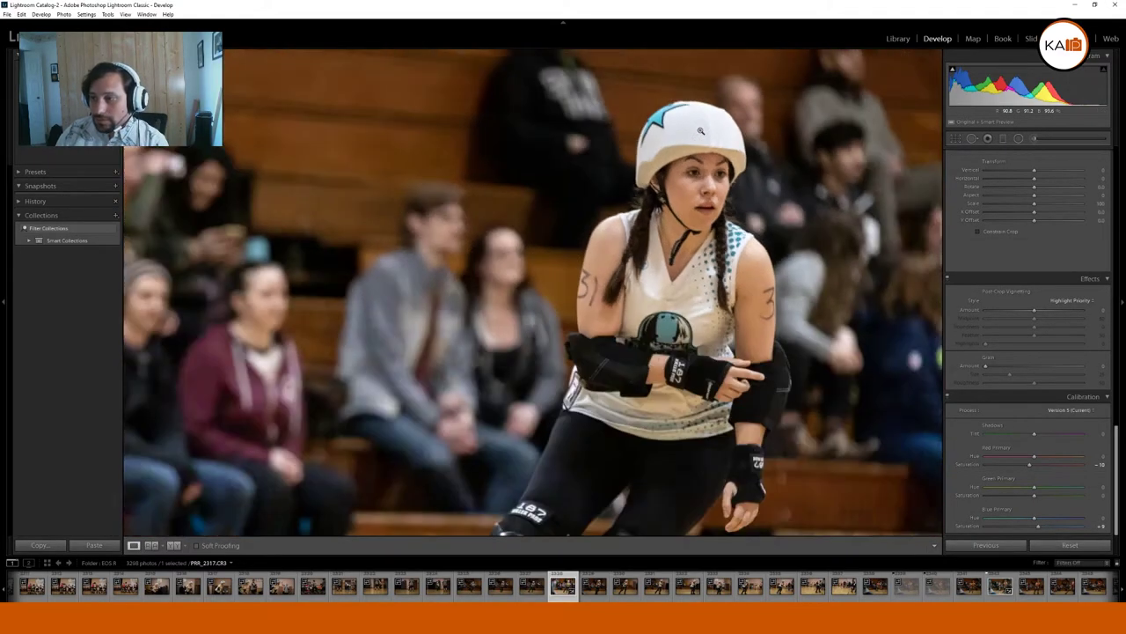
scroll(1033, 257, "up", 5)
scroll(1034, 256, "up", 6)
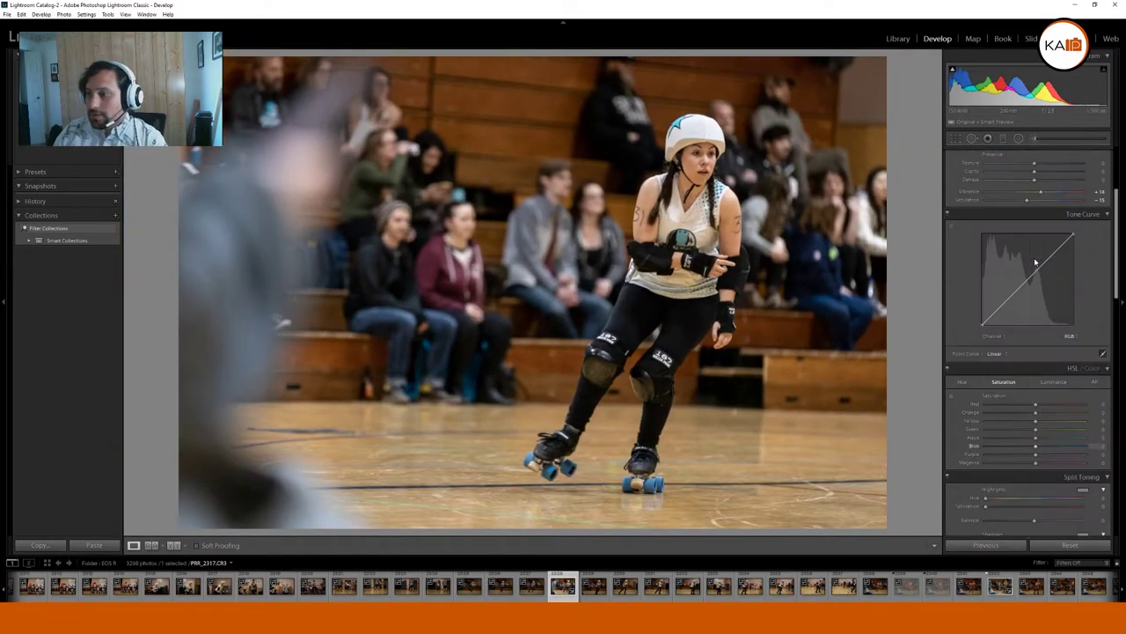
left_click(957, 198)
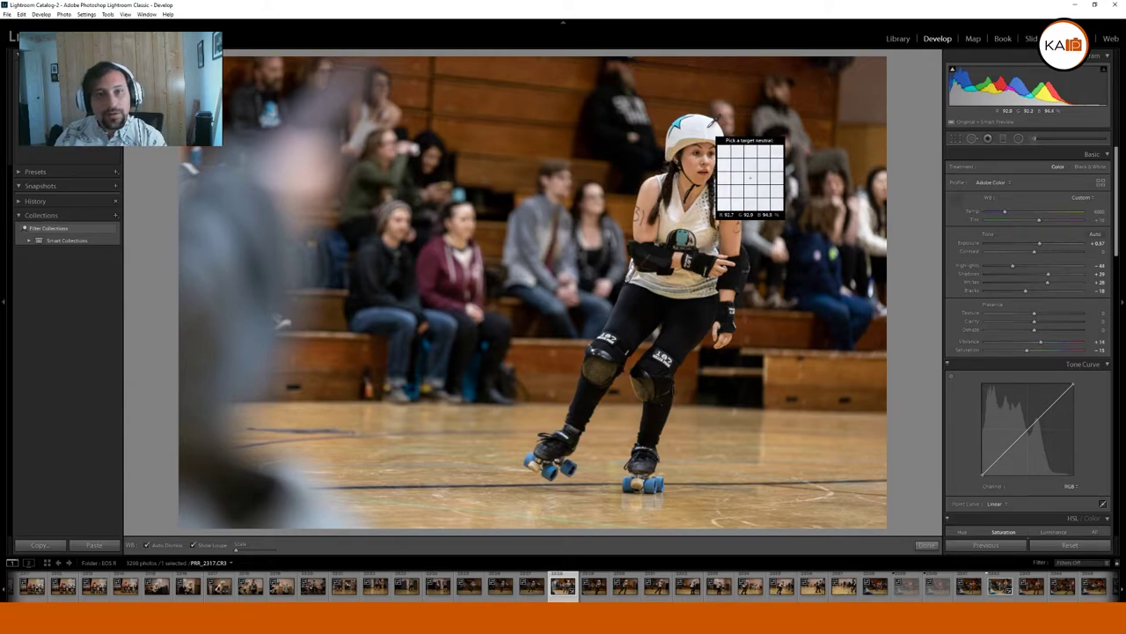
left_click(959, 155)
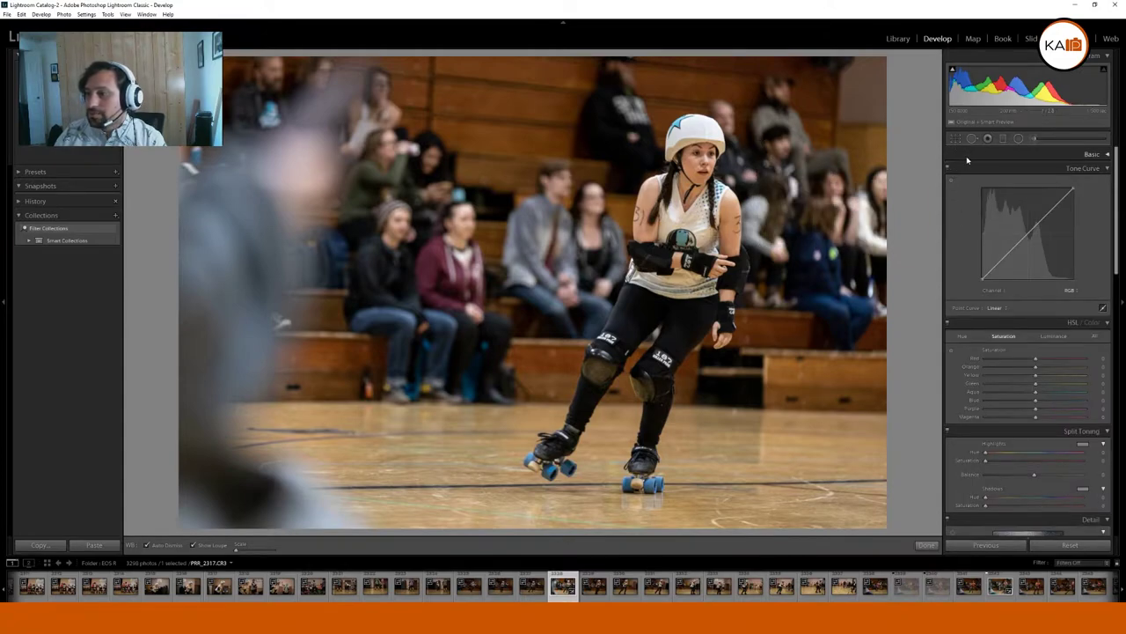
left_click(967, 156)
left_click(956, 199)
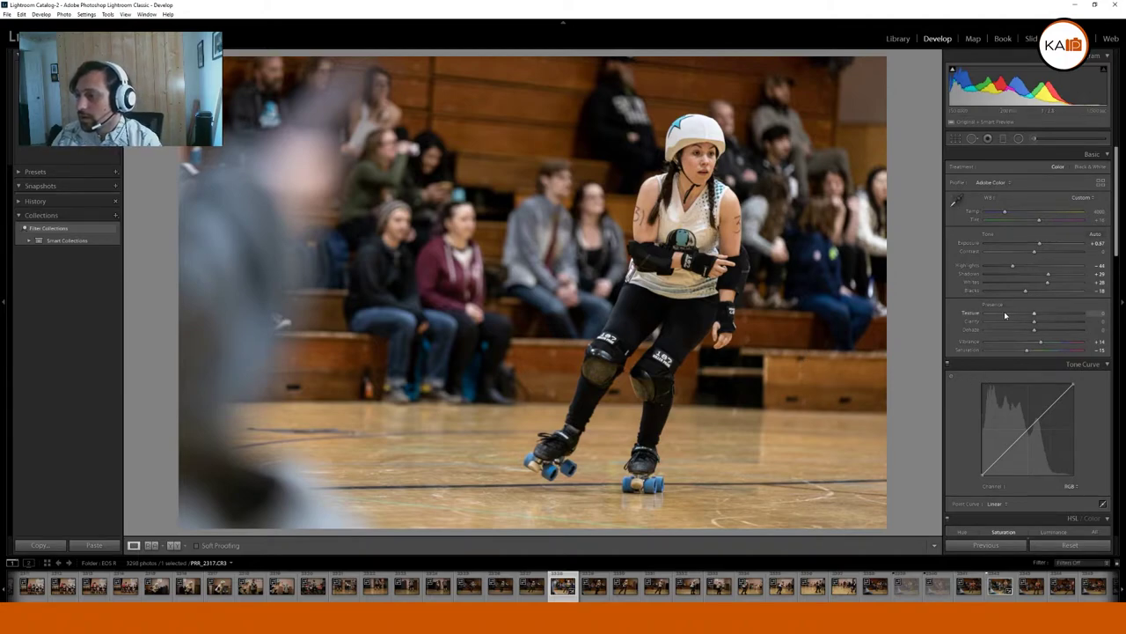
Start an Adjustment Brush with the Burn (Darken) effect and set its Sharpness to -20 and Noise to 15.
scroll(1006, 315, "down", 5)
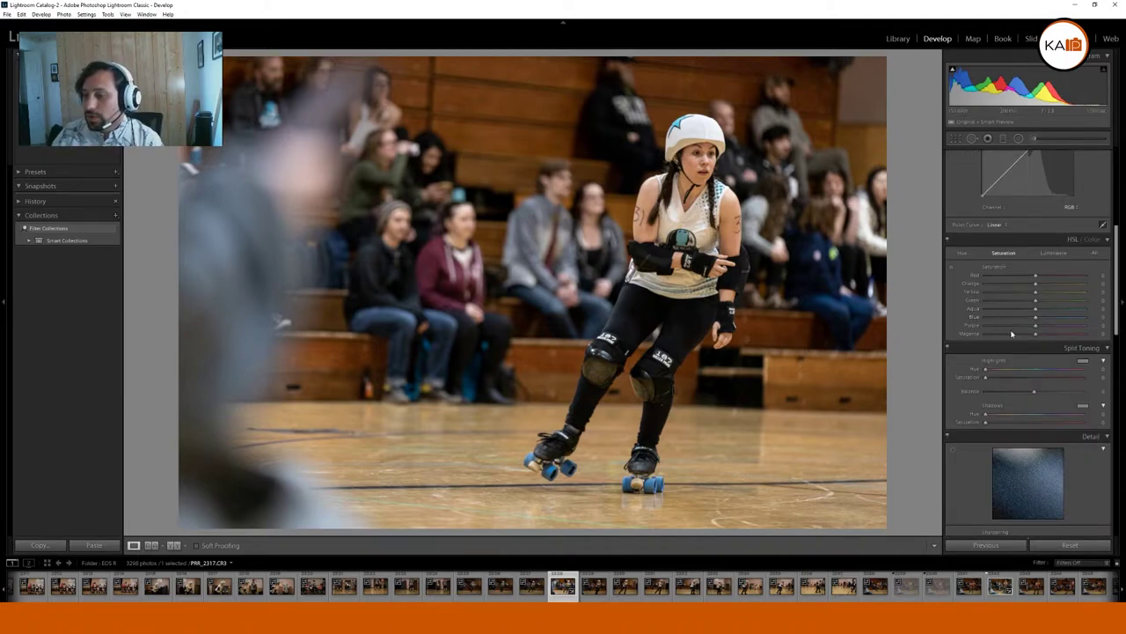
scroll(1012, 335, "down", 4)
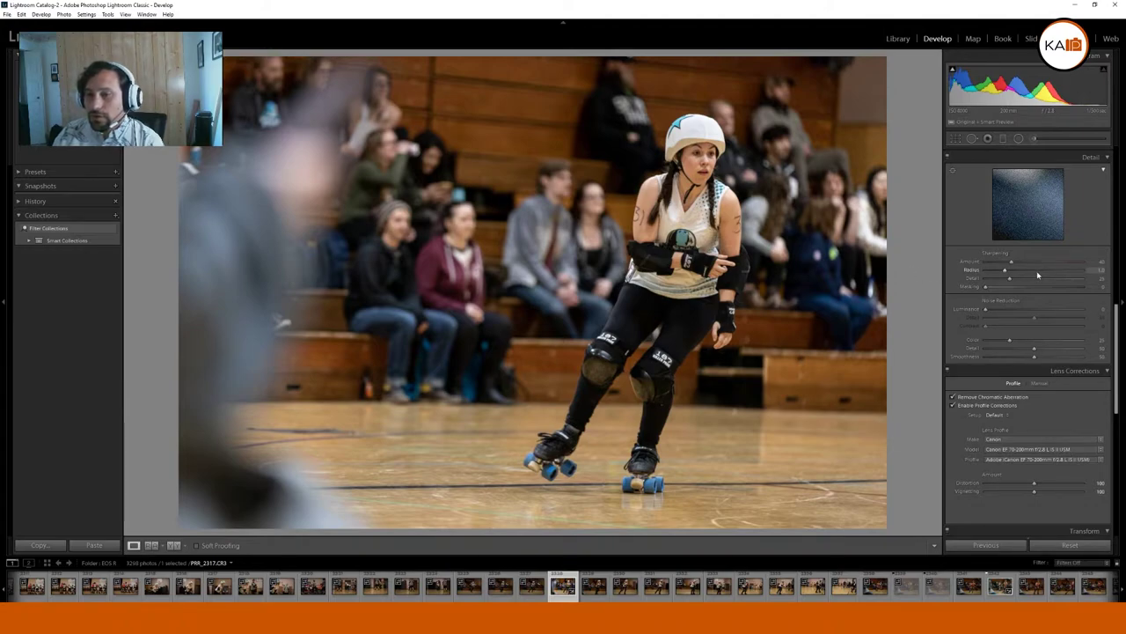
scroll(1037, 275, "up", 8)
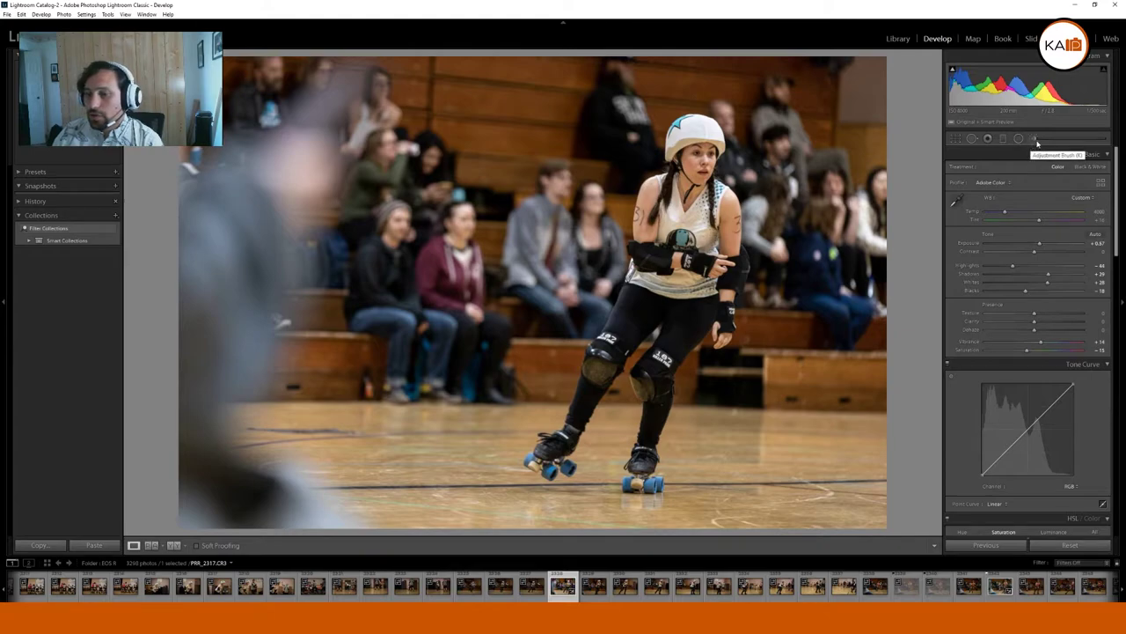
left_click(1037, 143)
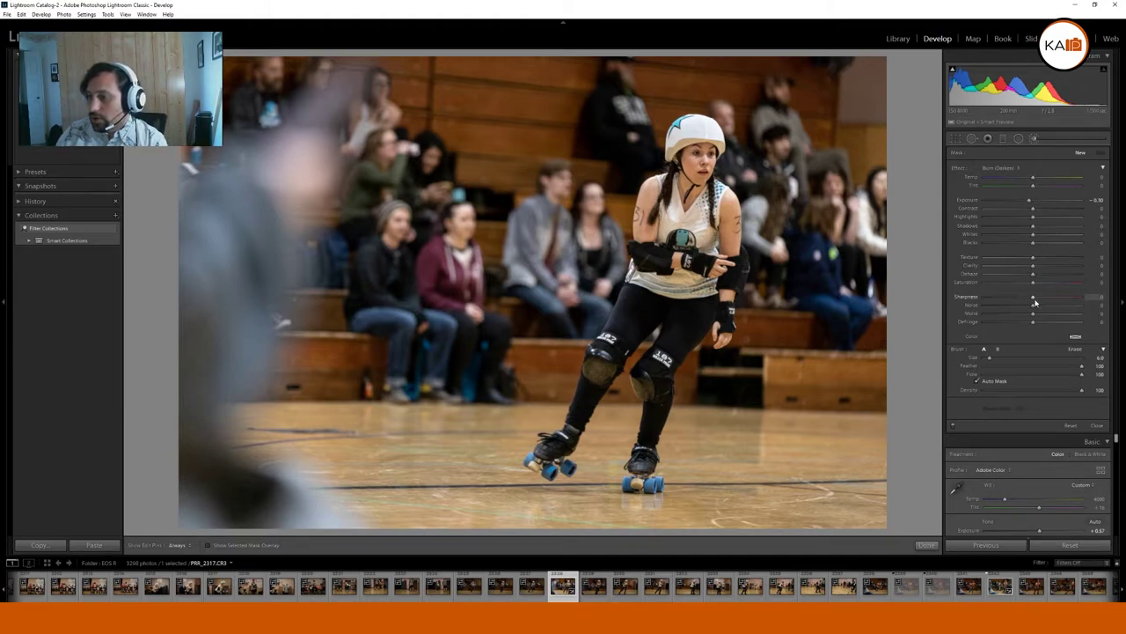
left_click_drag(1033, 301, 1026, 301)
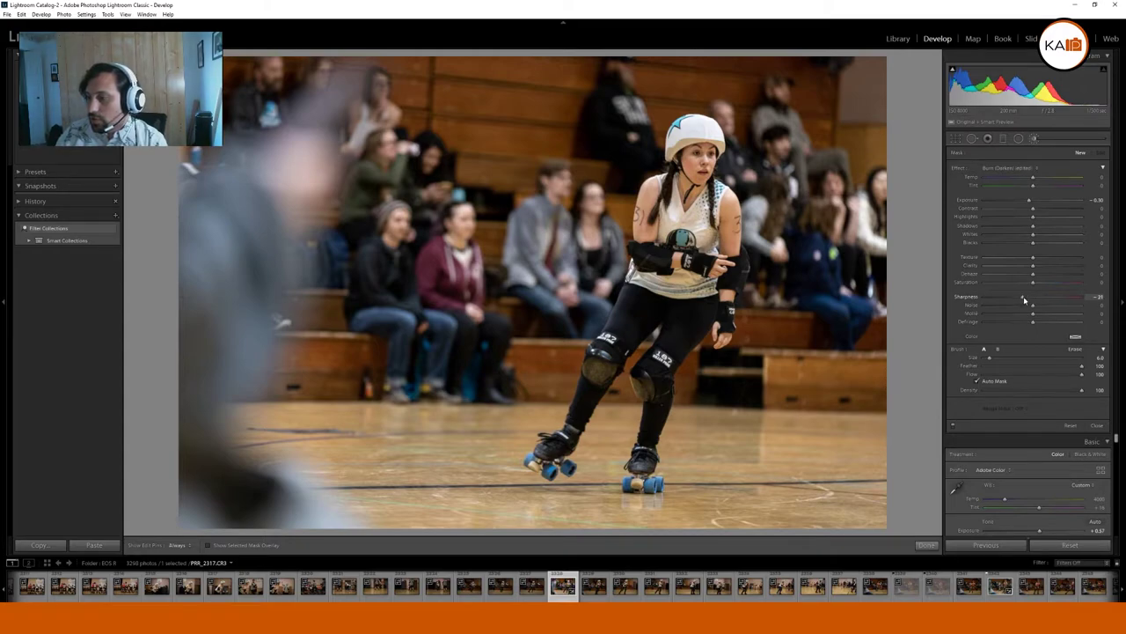
left_click_drag(1024, 300, 1039, 307)
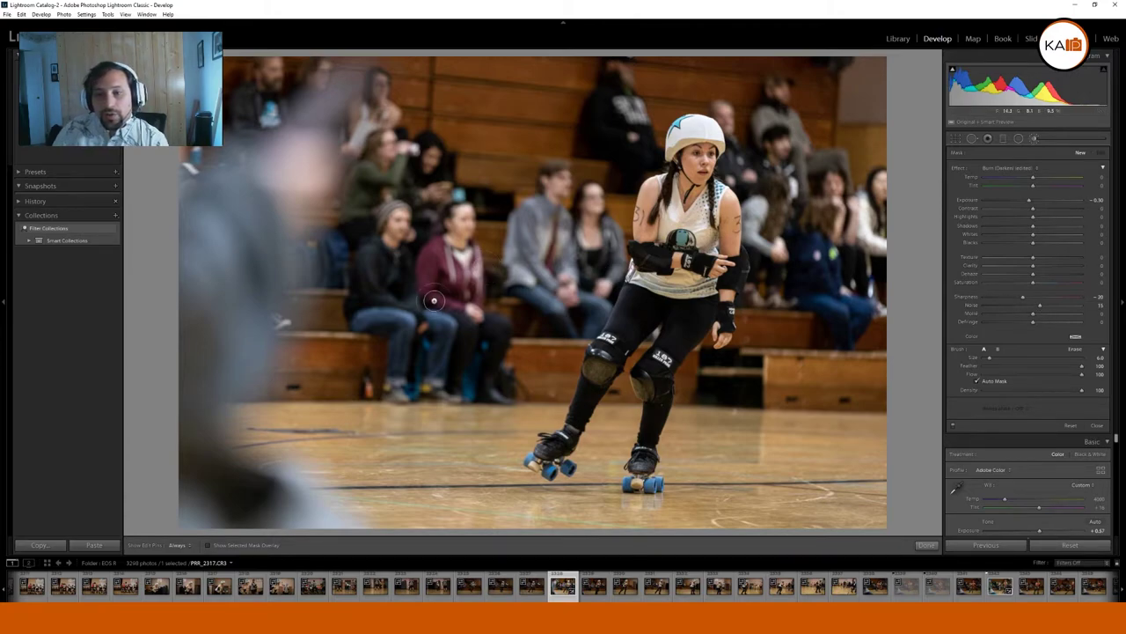
Enlarge the adjustment brush to size 10 and set the edit pins to never show.
scroll(422, 325, "up", 3)
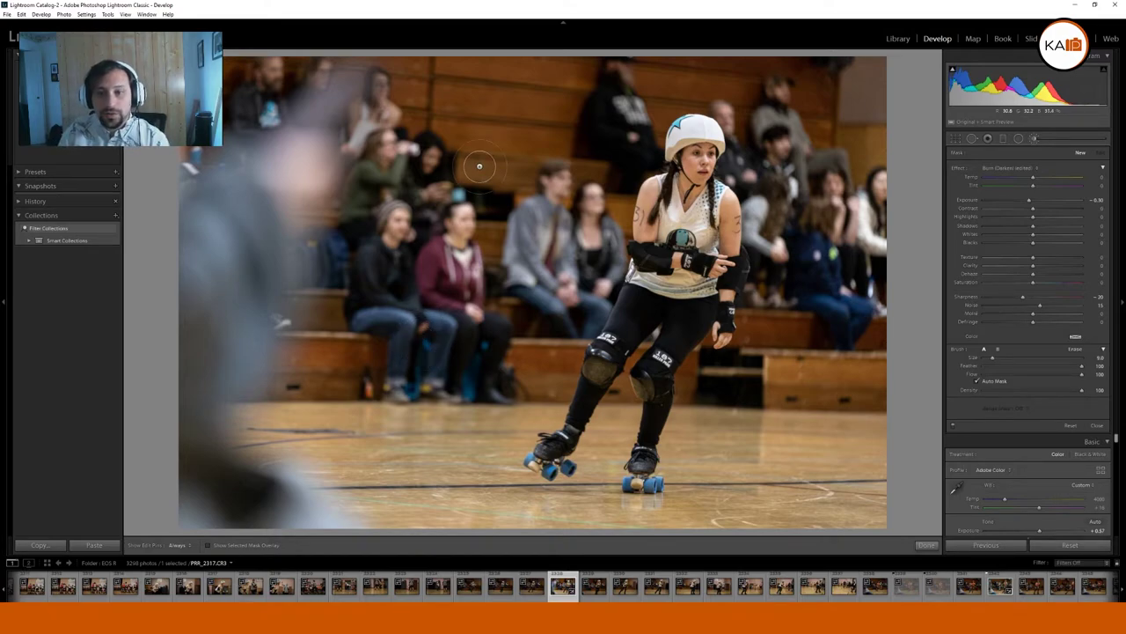
scroll(503, 156, "up", 1)
key("h")
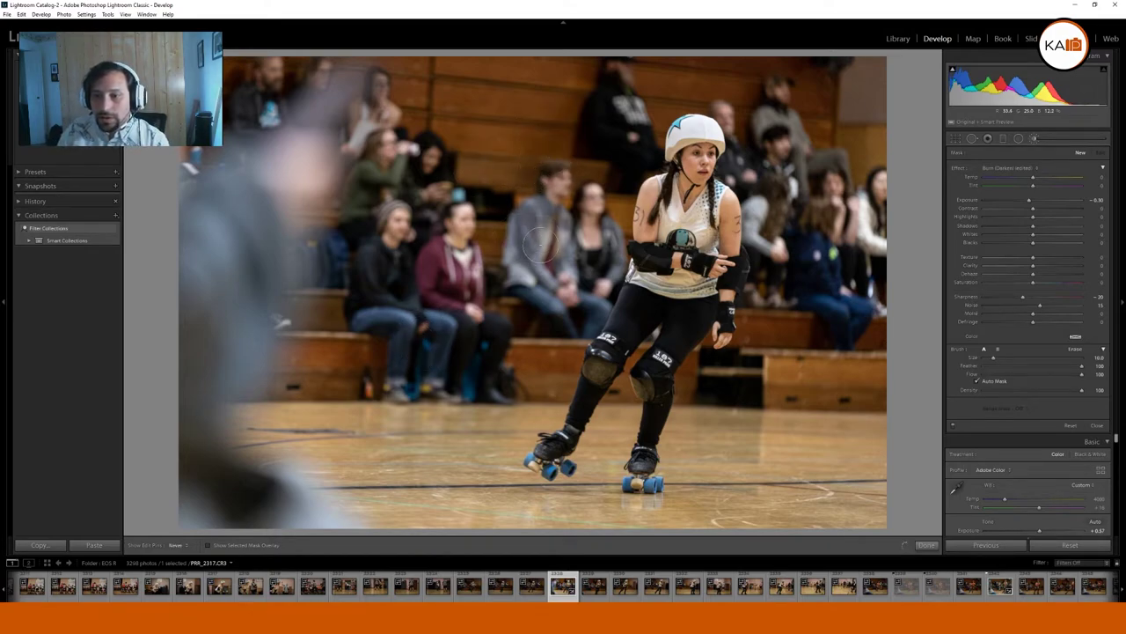
Set the background brush adjustment's Exposure to -0.54 and its Sharpness to -19.
key("h")
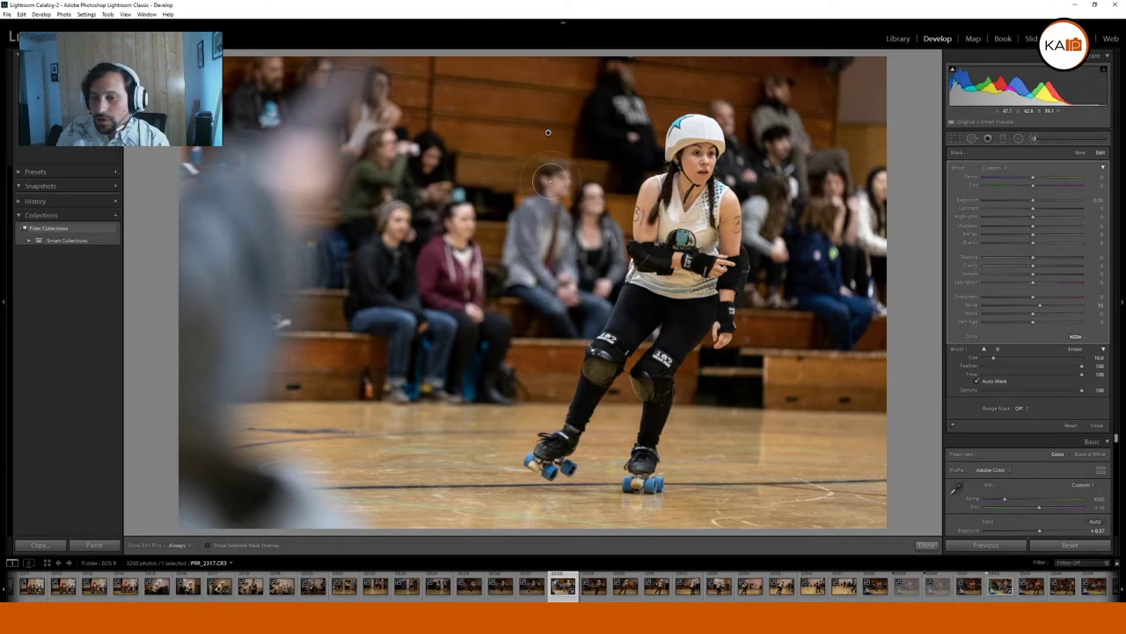
key("h")
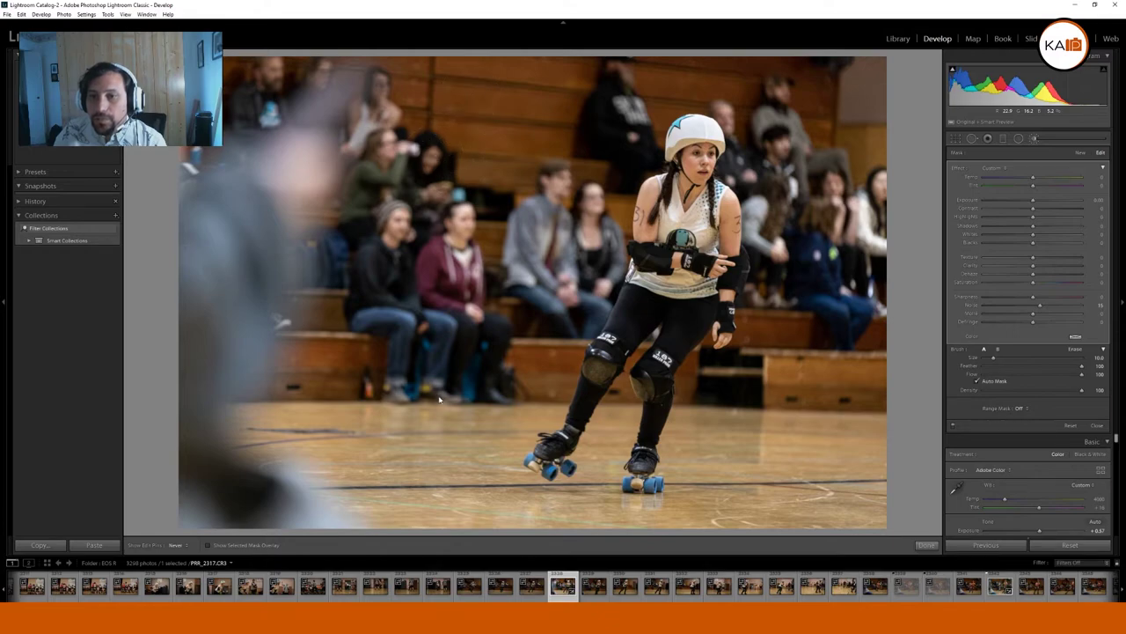
key("h")
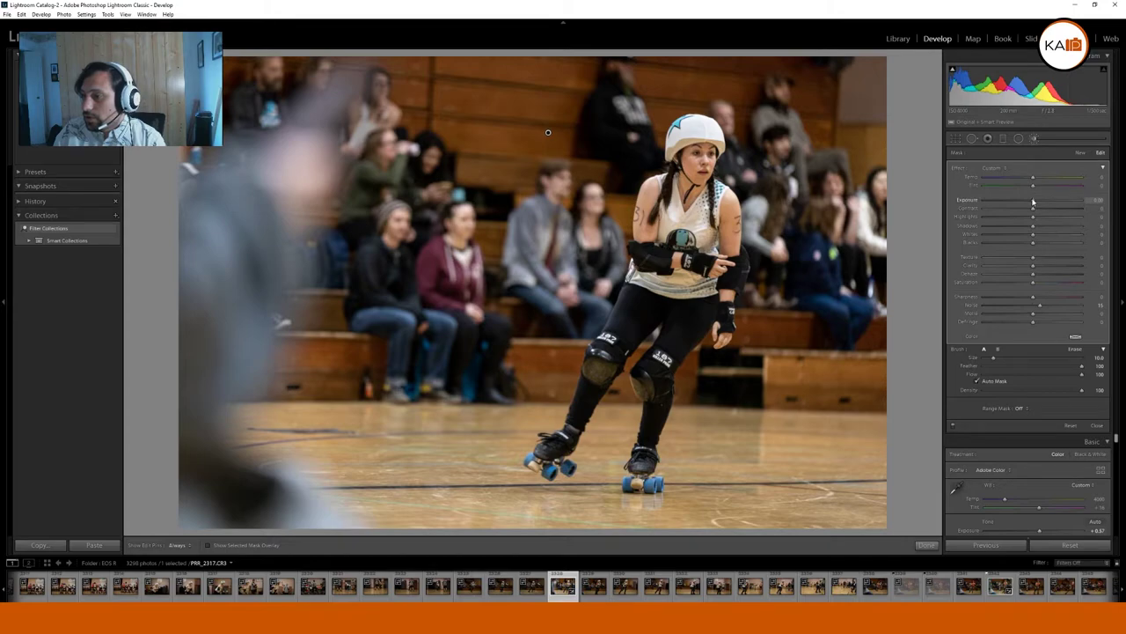
left_click_drag(1034, 202, 1029, 204)
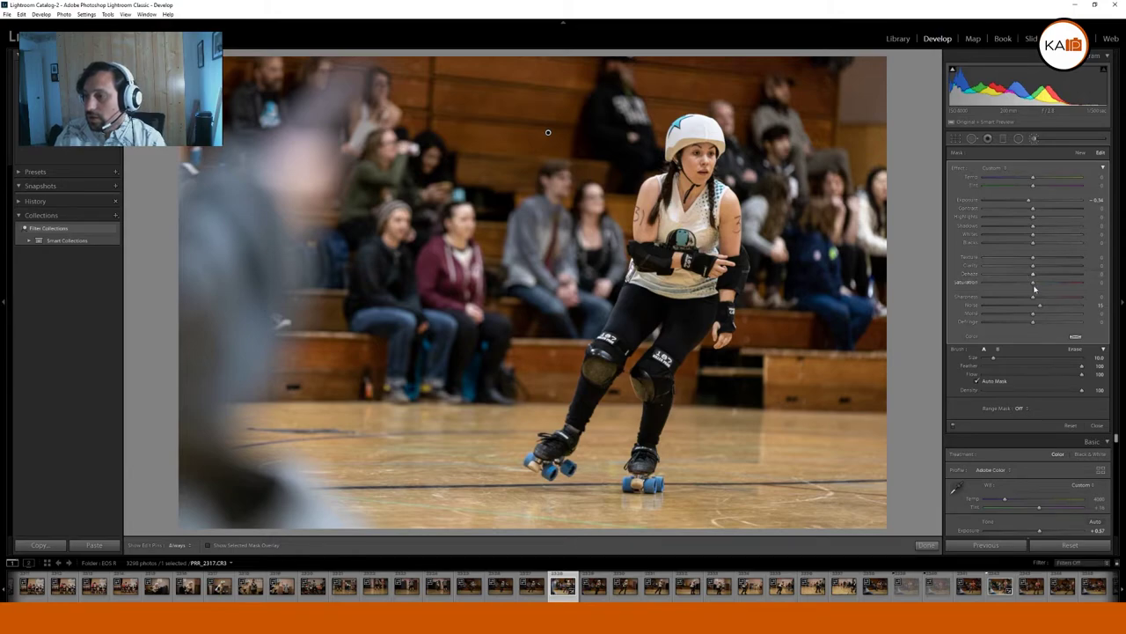
left_click_drag(1034, 300, 1026, 300)
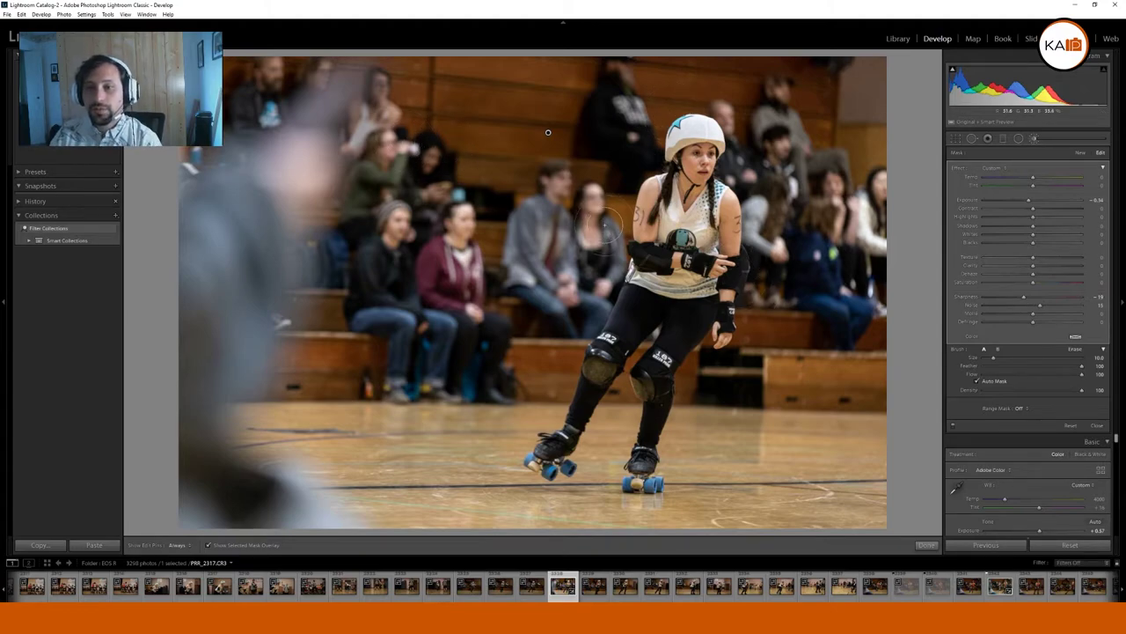
Turn on the red mask overlay to show the area already painted with the adjustment brush.
key("o")
key("o")
key("o")
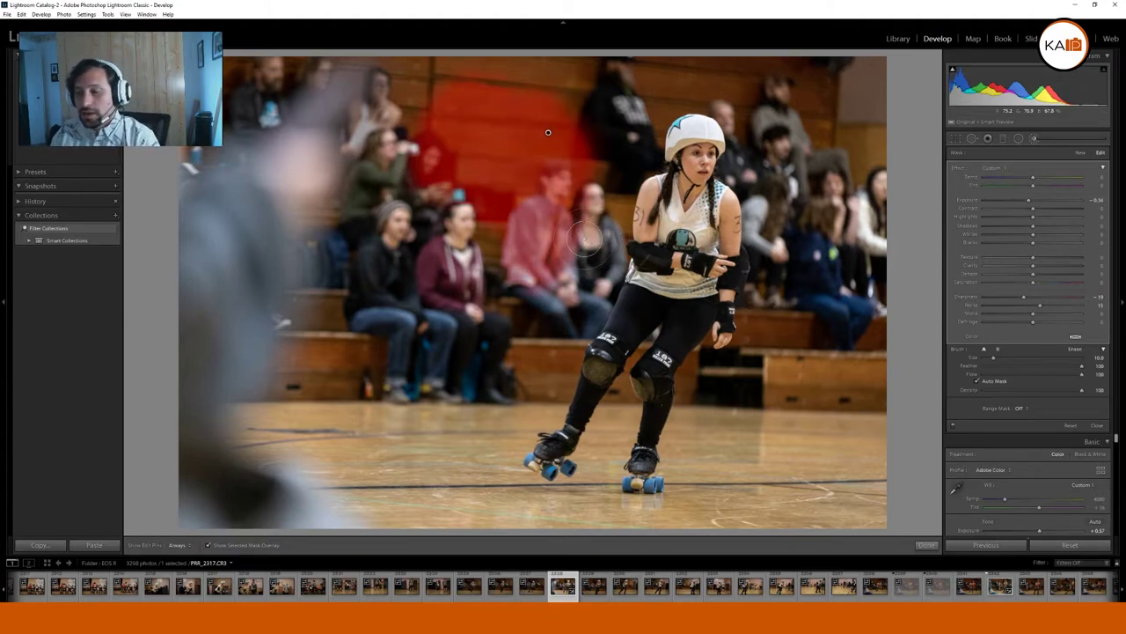
key("o")
key("o")
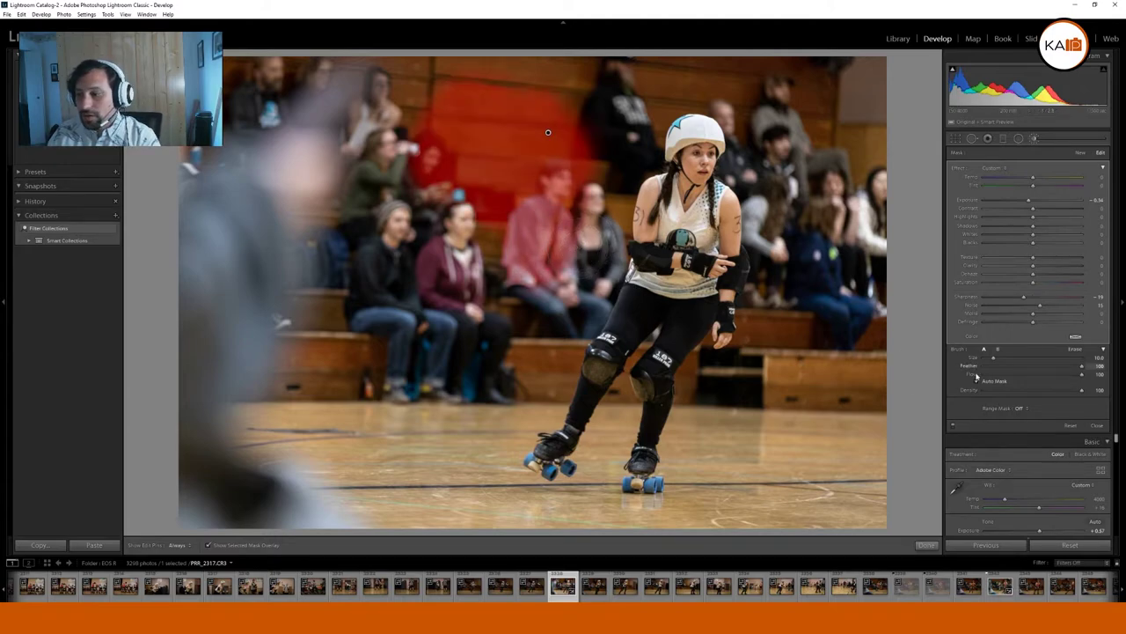
Enlarge the brush, turn Auto Mask off and paint the mask over the blurred foreground figure, the spectators and the floor left of the skater.
scroll(421, 323, "up", 5)
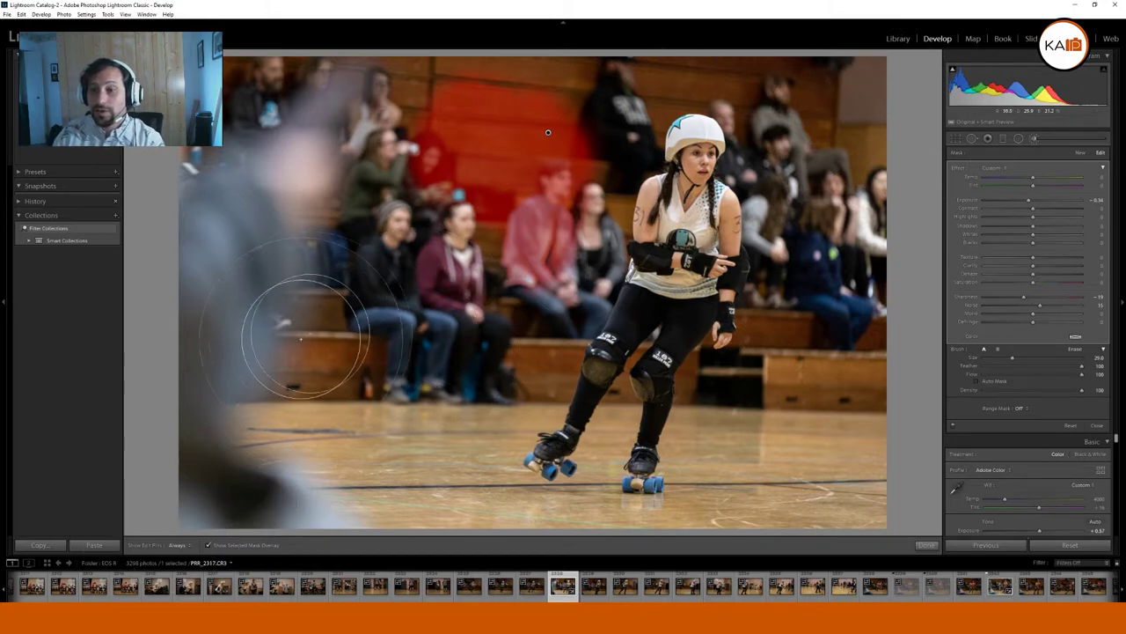
mouse_move(493, 180)
left_mouse_down()
mouse_move(401, 358)
mouse_move(448, 215)
mouse_move(331, 449)
mouse_move(405, 266)
mouse_move(199, 535)
mouse_move(275, 301)
mouse_move(262, 220)
mouse_move(214, 325)
mouse_move(195, 305)
mouse_move(204, 161)
mouse_move(218, 127)
mouse_move(352, 86)
mouse_move(389, 89)
mouse_move(305, 104)
mouse_move(447, 108)
mouse_move(305, 243)
mouse_move(333, 233)
mouse_move(307, 421)
mouse_move(340, 401)
mouse_move(380, 406)
mouse_move(421, 379)
mouse_move(405, 434)
mouse_move(419, 467)
mouse_move(445, 283)
mouse_move(494, 127)
mouse_move(511, 171)
mouse_move(506, 218)
mouse_move(532, 143)
mouse_move(458, 238)
mouse_move(390, 453)
mouse_move(429, 373)
mouse_move(424, 400)
left_mouse_up()
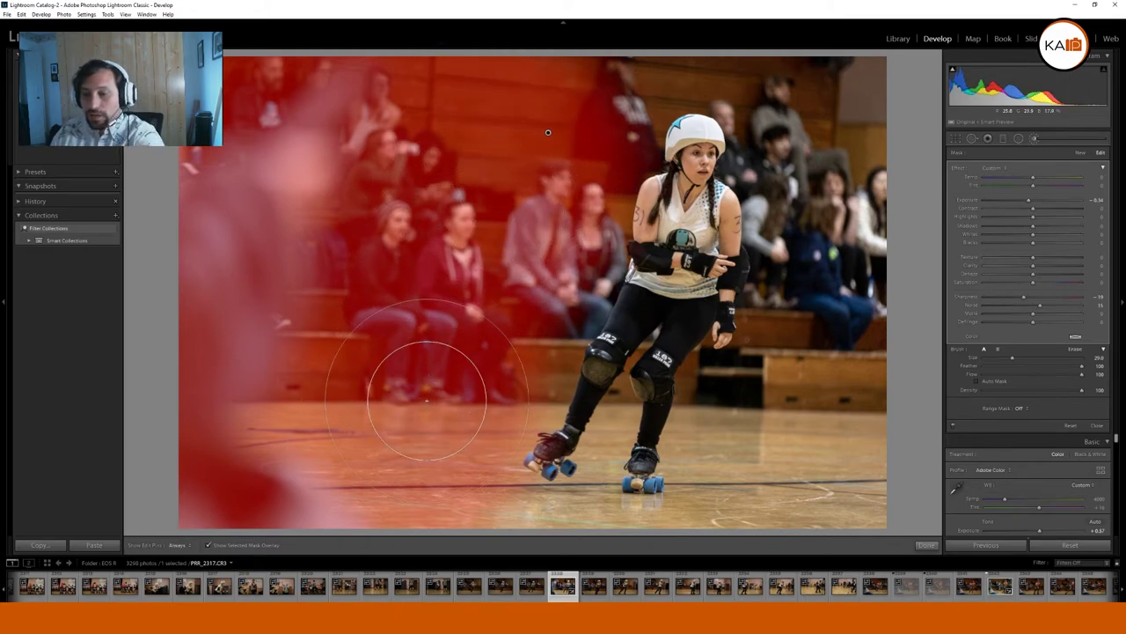
key("h")
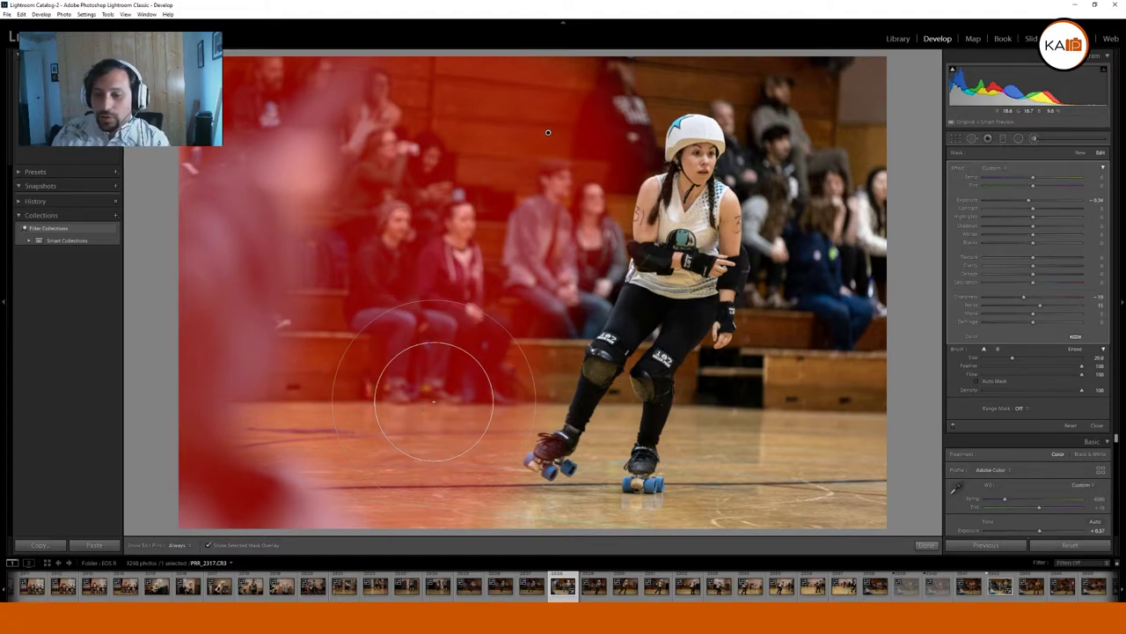
key("h")
Reduce the brush to size 18 with Feather about 43 and paint the remaining background and floor on the skater's right.
key("bracketleft")
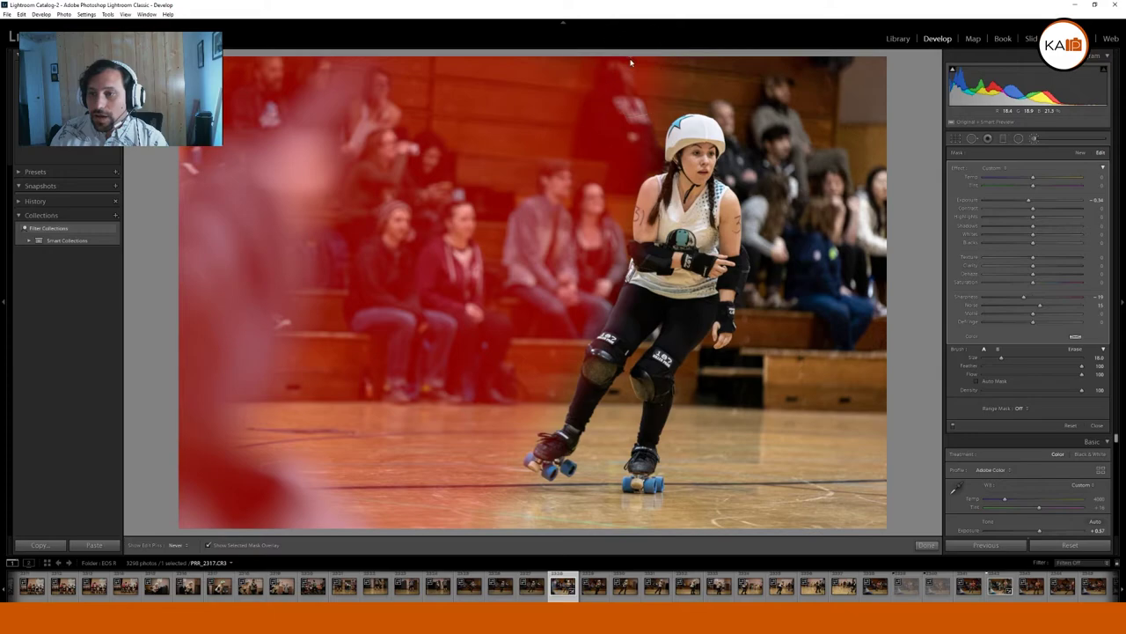
key("h")
mouse_move(1082, 366)
left_mouse_down()
mouse_move(1091, 367)
mouse_move(1025, 368)
left_mouse_up()
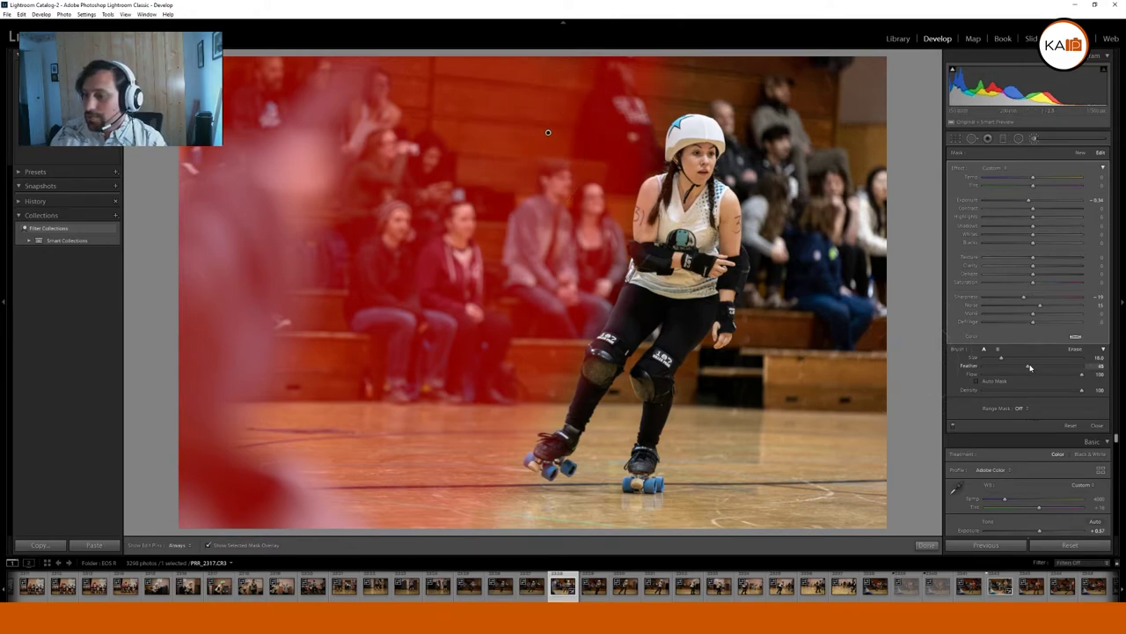
key("h")
mouse_move(628, 88)
left_mouse_down()
mouse_move(794, 56)
mouse_move(669, 79)
mouse_move(765, 62)
mouse_move(850, 299)
mouse_move(845, 484)
mouse_move(774, 501)
mouse_move(712, 466)
mouse_move(746, 453)
mouse_move(691, 409)
mouse_move(783, 352)
mouse_move(809, 234)
mouse_move(762, 167)
mouse_move(766, 179)
mouse_move(762, 132)
mouse_move(814, 88)
mouse_move(854, 215)
left_mouse_up()
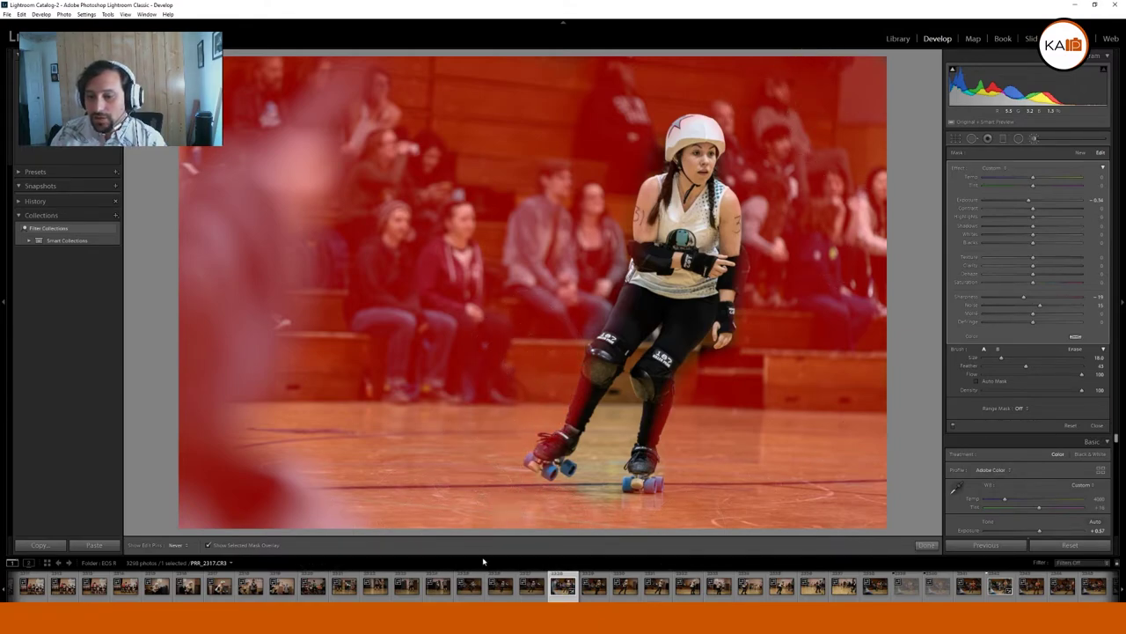
Shrink the brush to size 12 and down to 4 while painting the unmasked background gaps around the skater's legs and skates.
key("h")
key("h")
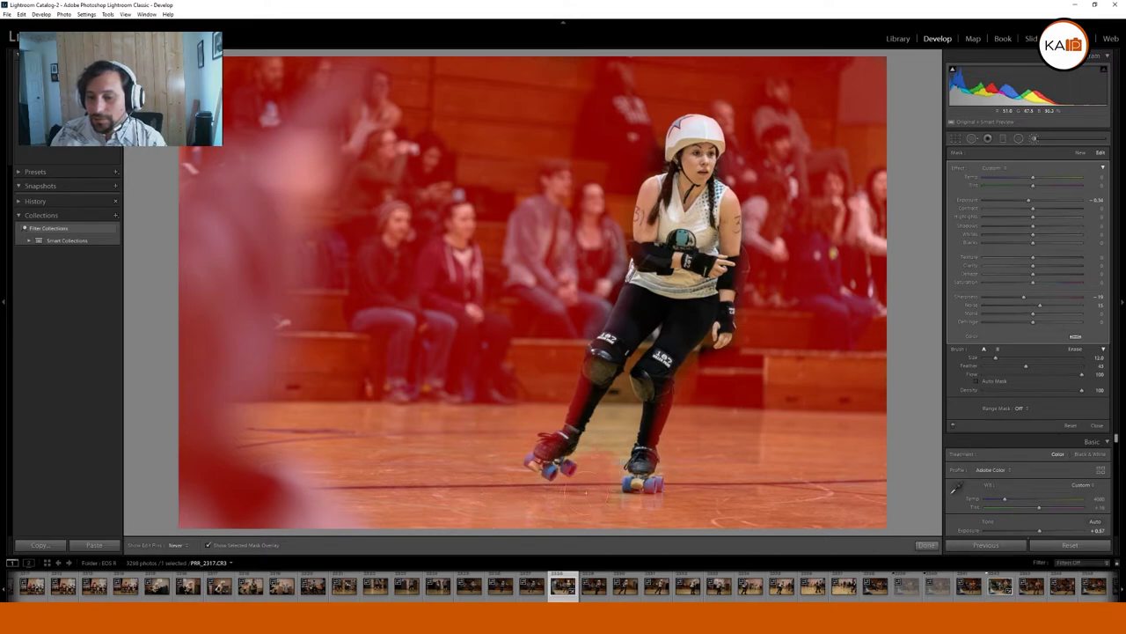
scroll(607, 423, "down", 4)
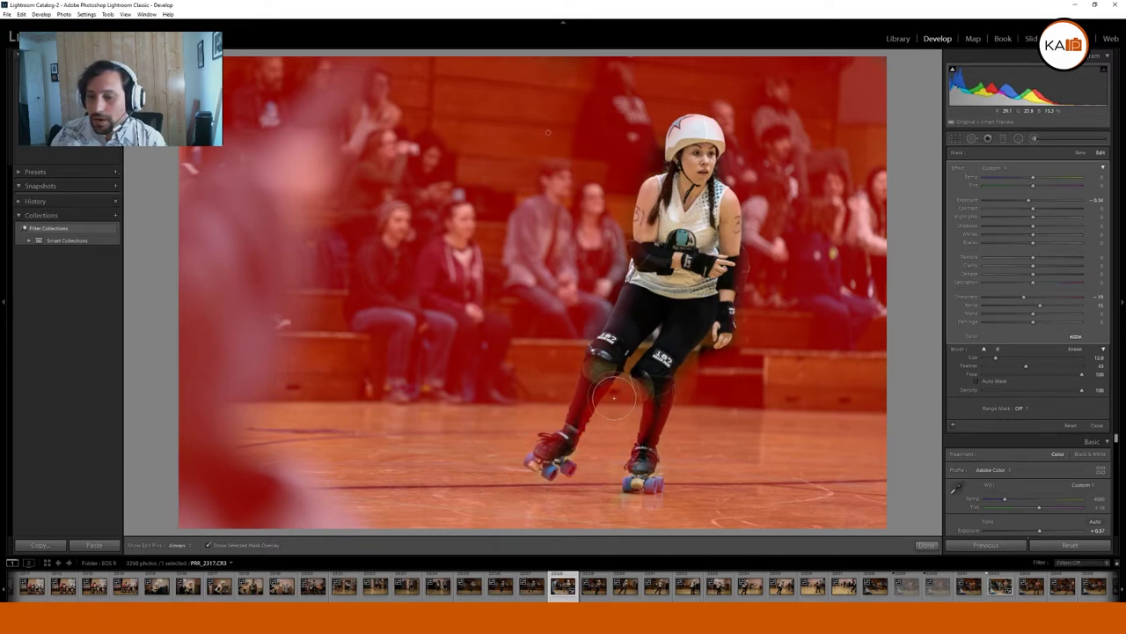
left_click_drag(639, 356, 666, 322)
key("h")
key("h")
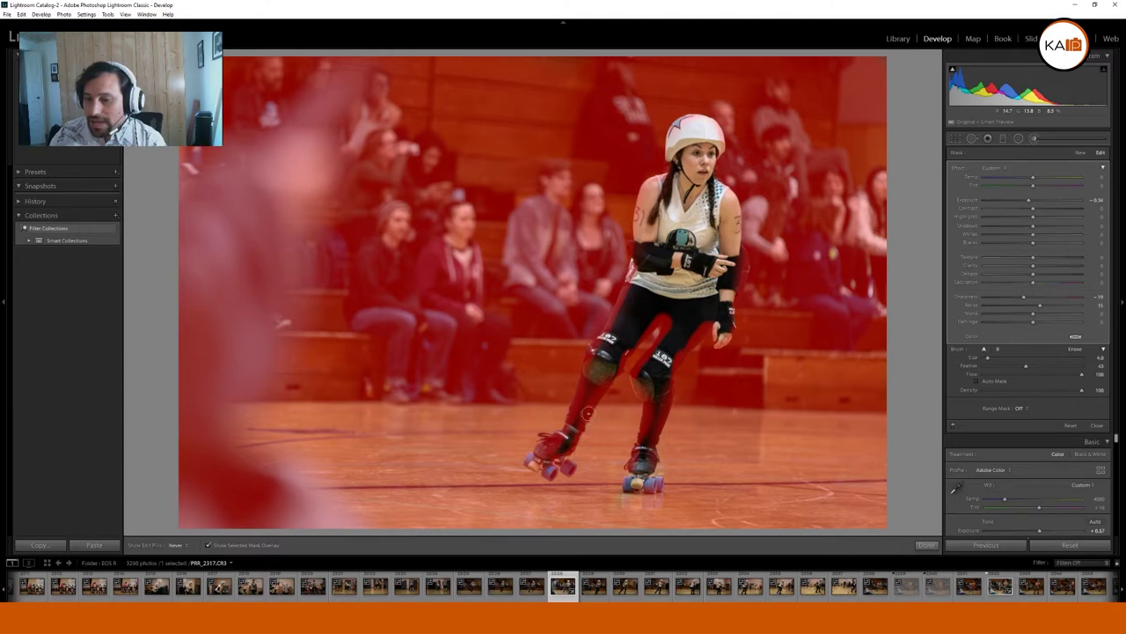
key("h")
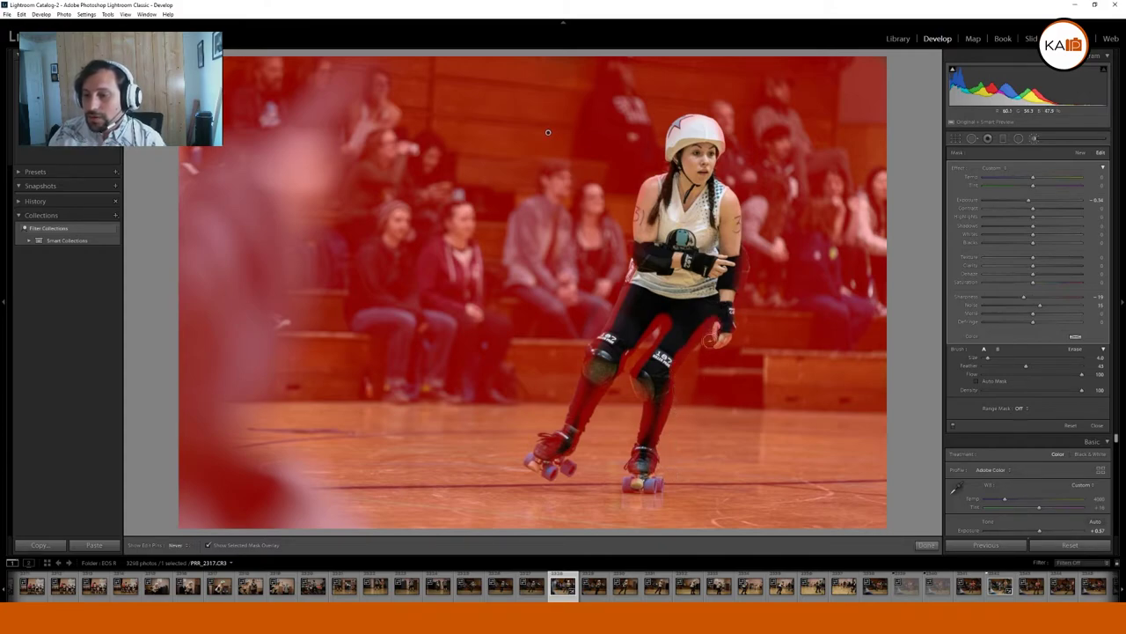
key("h")
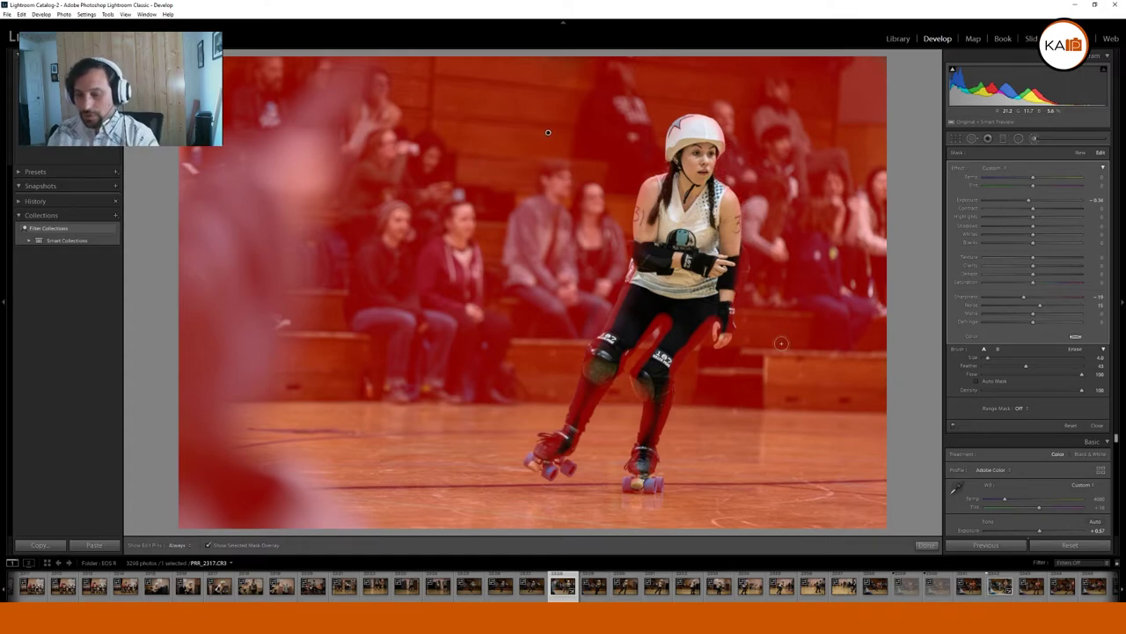
Switch the mask overlay off and on to compare the darkened background with the masked area.
key("o")
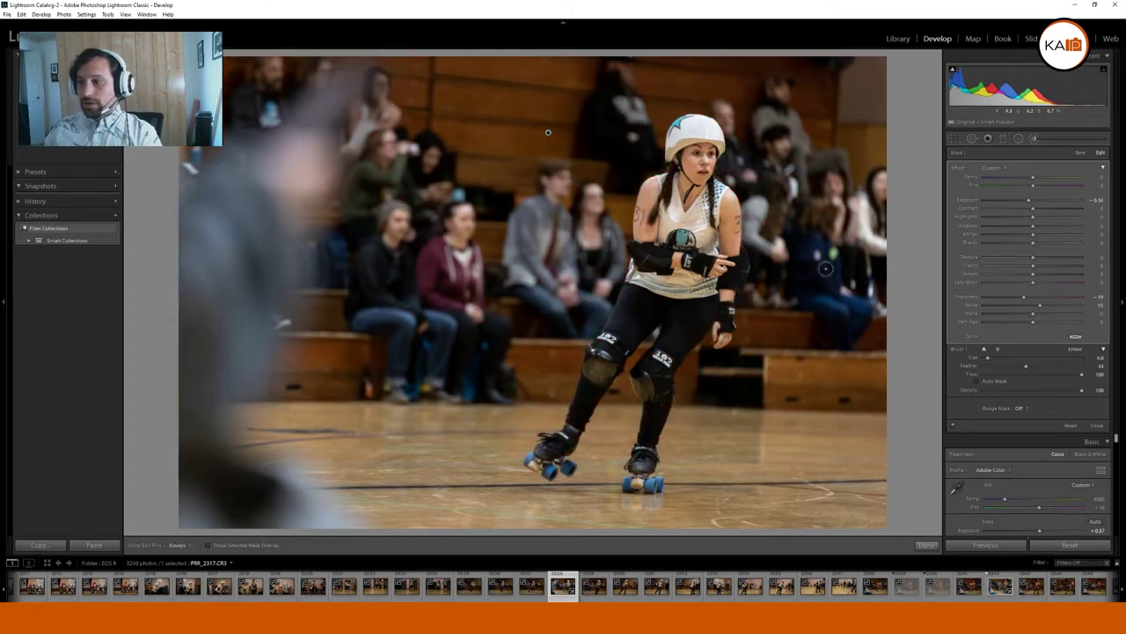
key("o")
key("o")
key("o")
key("o")
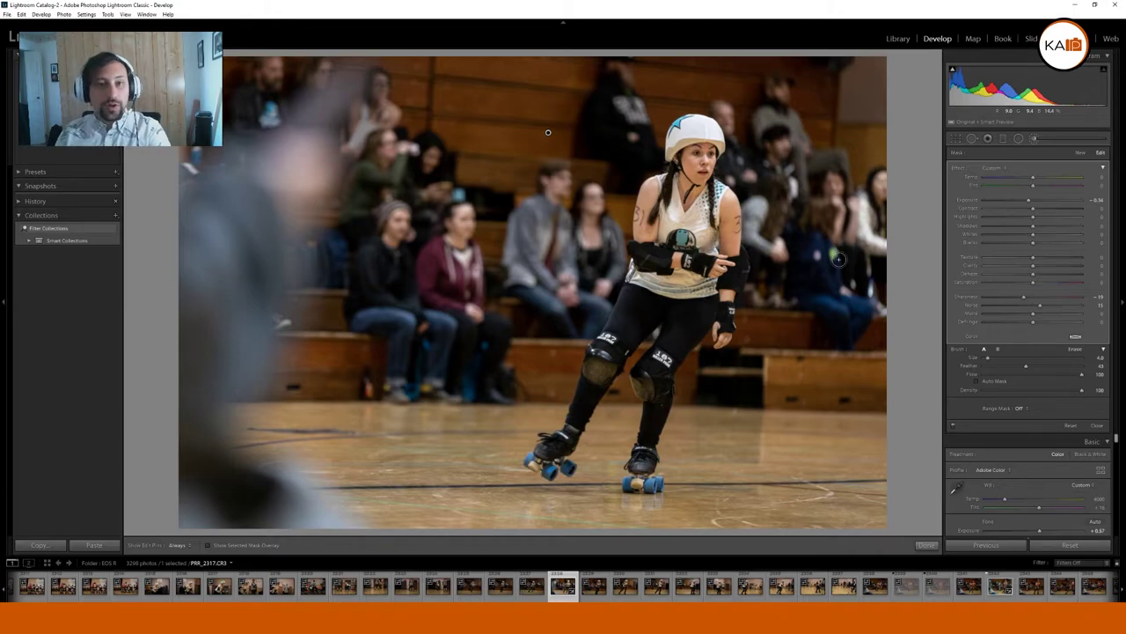
key("o")
key("o")
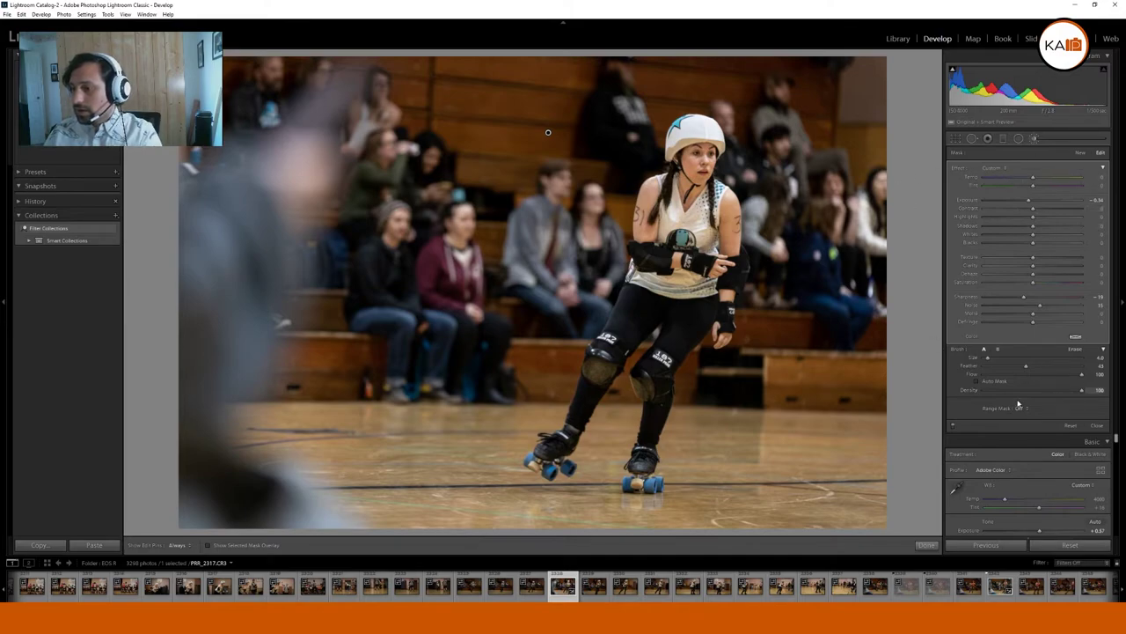
key("o")
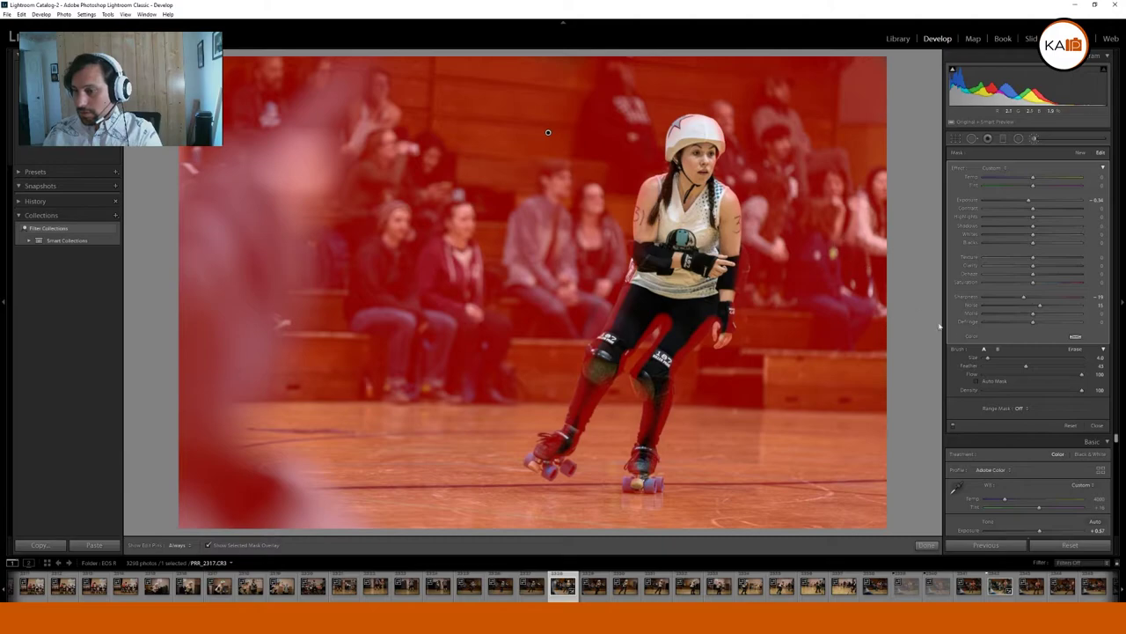
Switch the brush to Erase with Auto Mask on and erase the mask from the skater's leading leg and skate.
left_click(1021, 409)
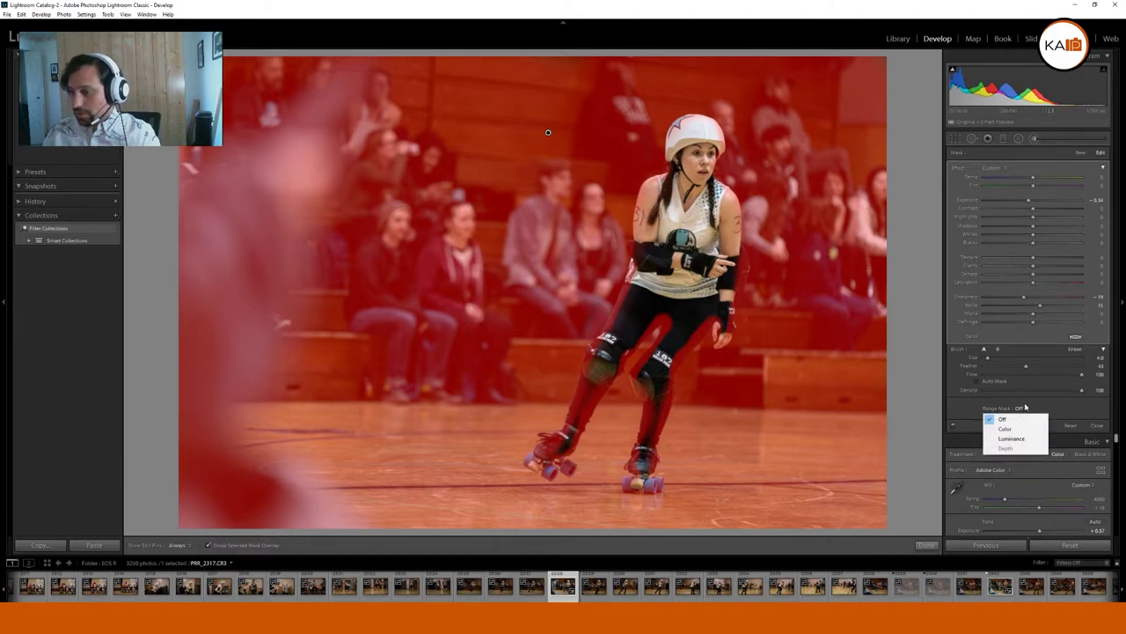
left_click(1050, 351)
left_click(1076, 349)
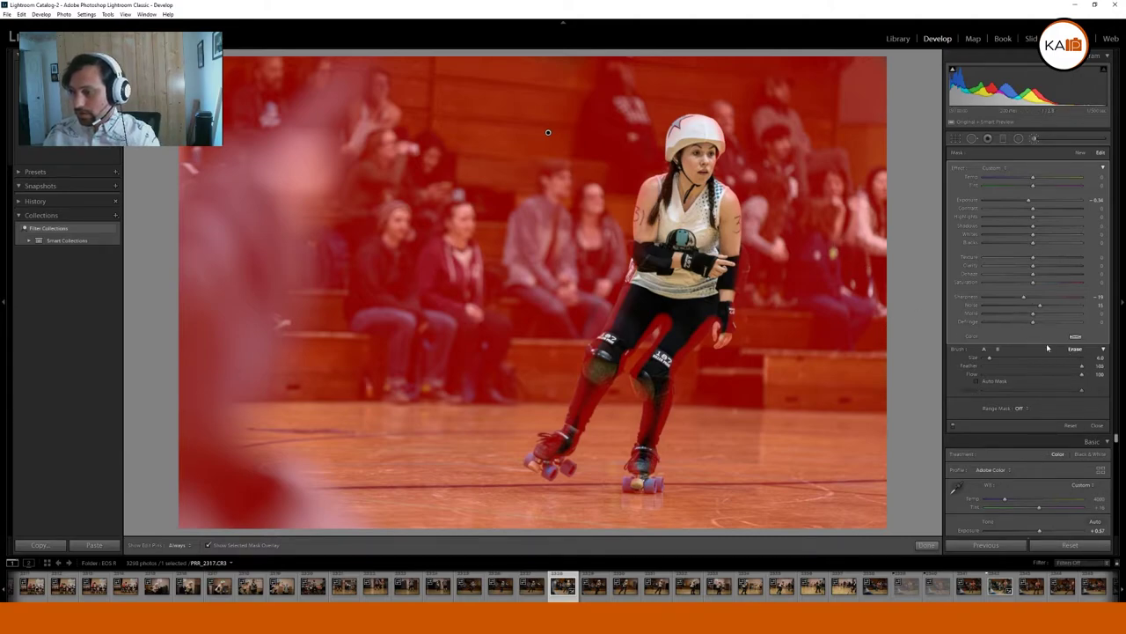
left_click(977, 381)
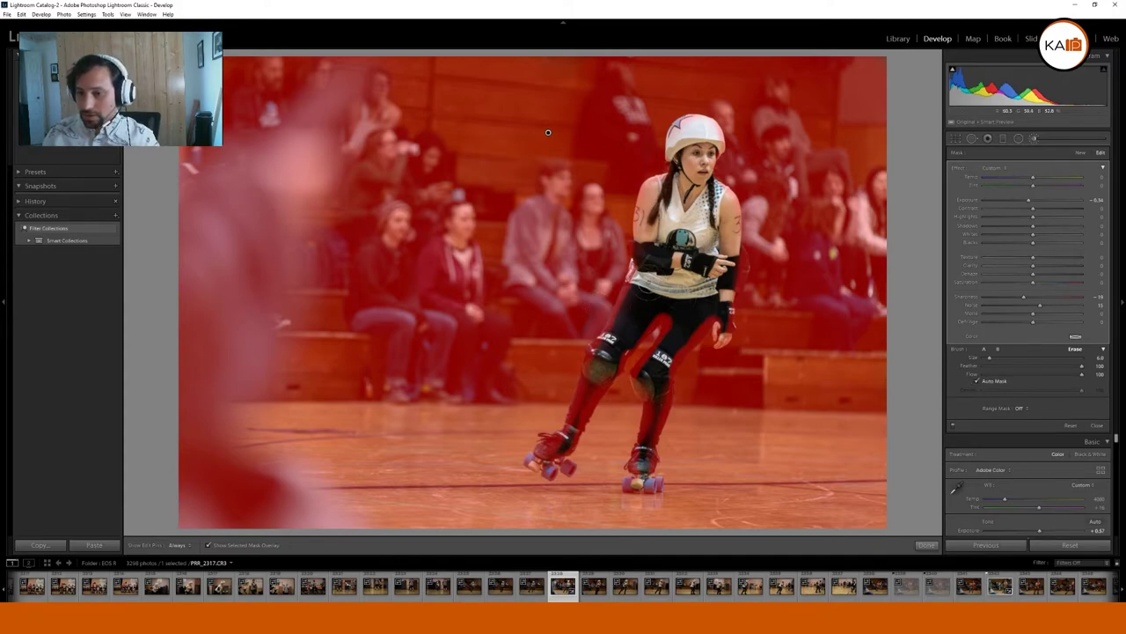
key("h")
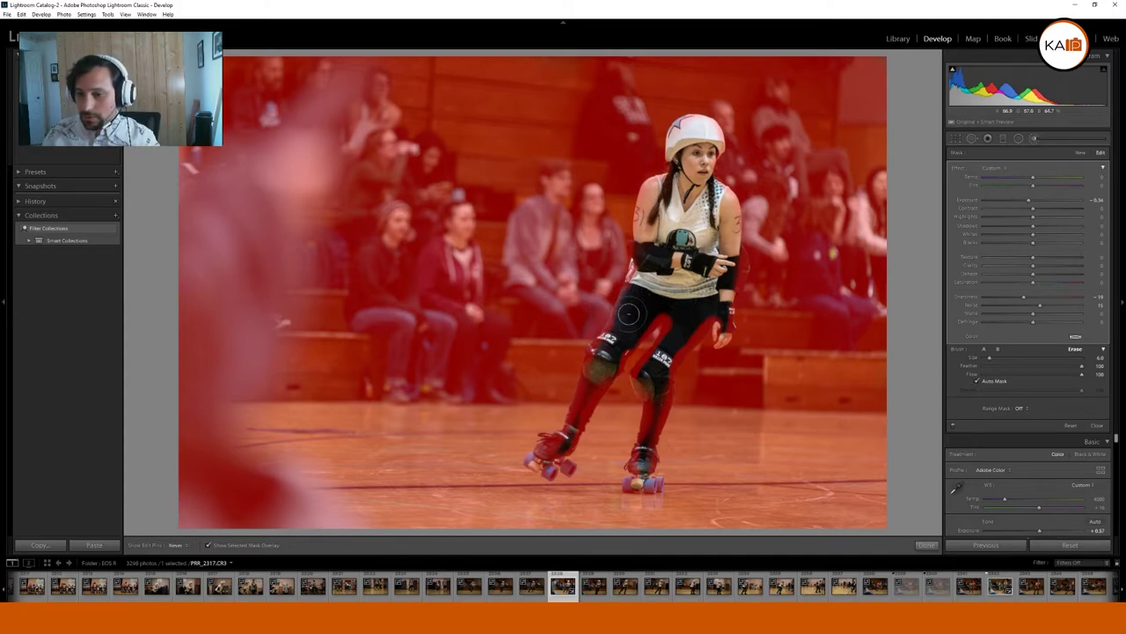
mouse_move(629, 312)
left_mouse_down()
mouse_move(588, 403)
mouse_move(549, 452)
mouse_move(575, 431)
mouse_move(549, 445)
mouse_move(549, 475)
left_mouse_up()
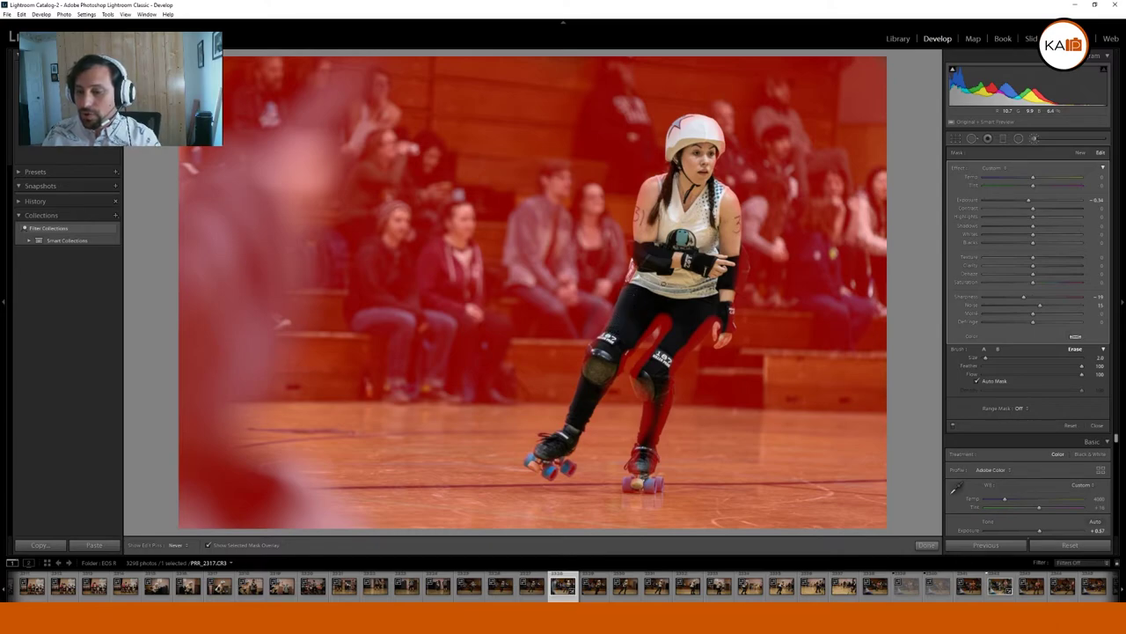
Erase the mask from the skater's other leg and arm with the size 2 eraser and finish the brush adjustment.
key("h")
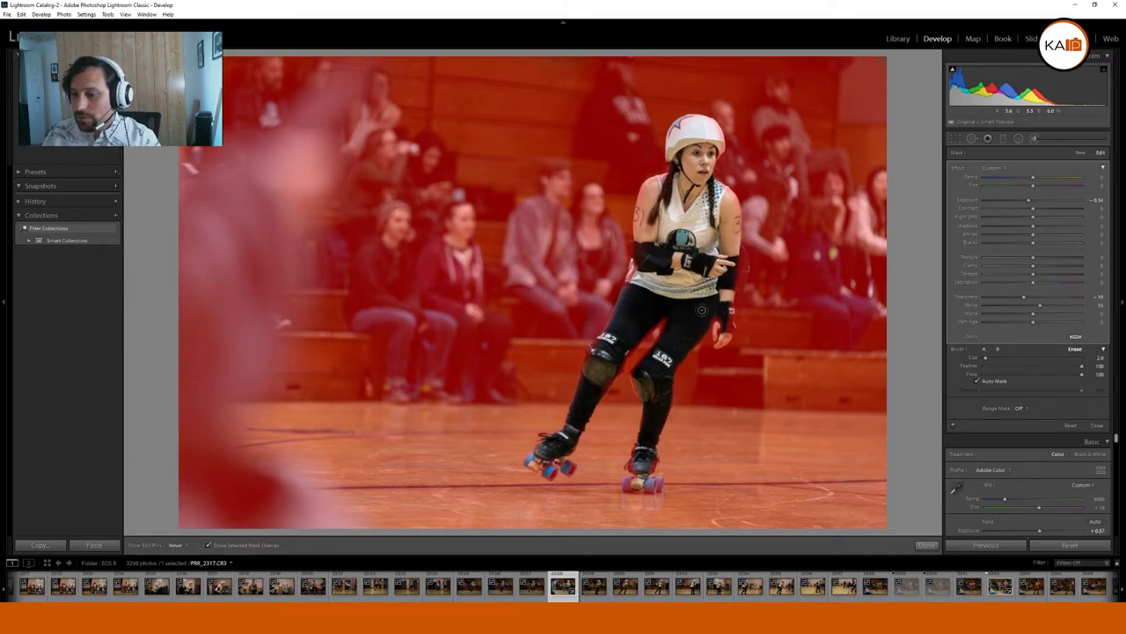
key("h")
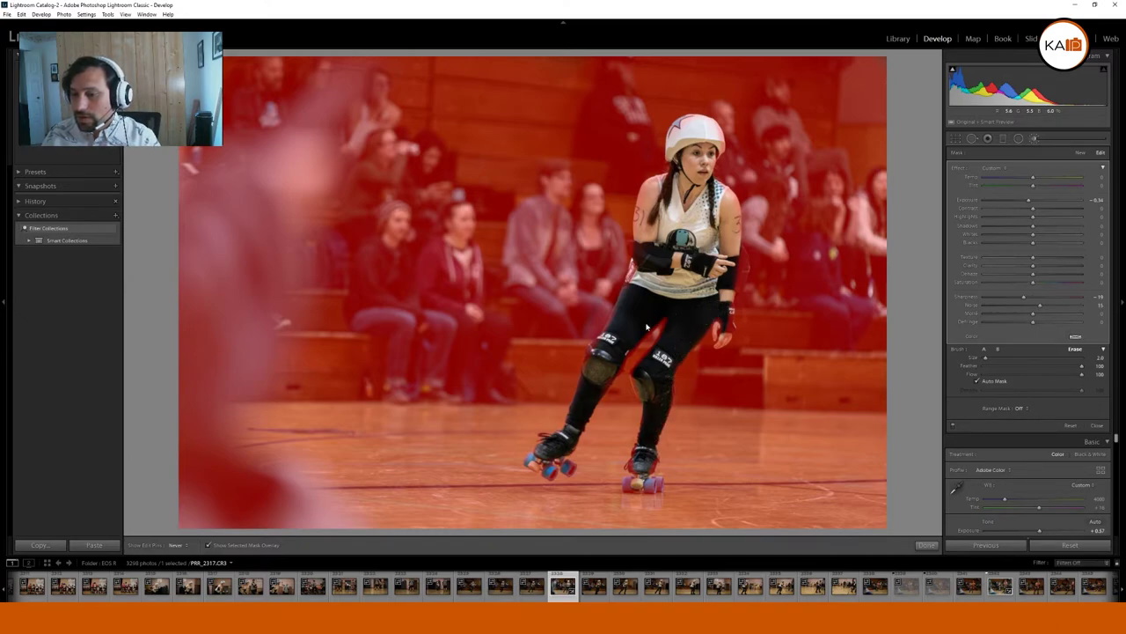
key("h")
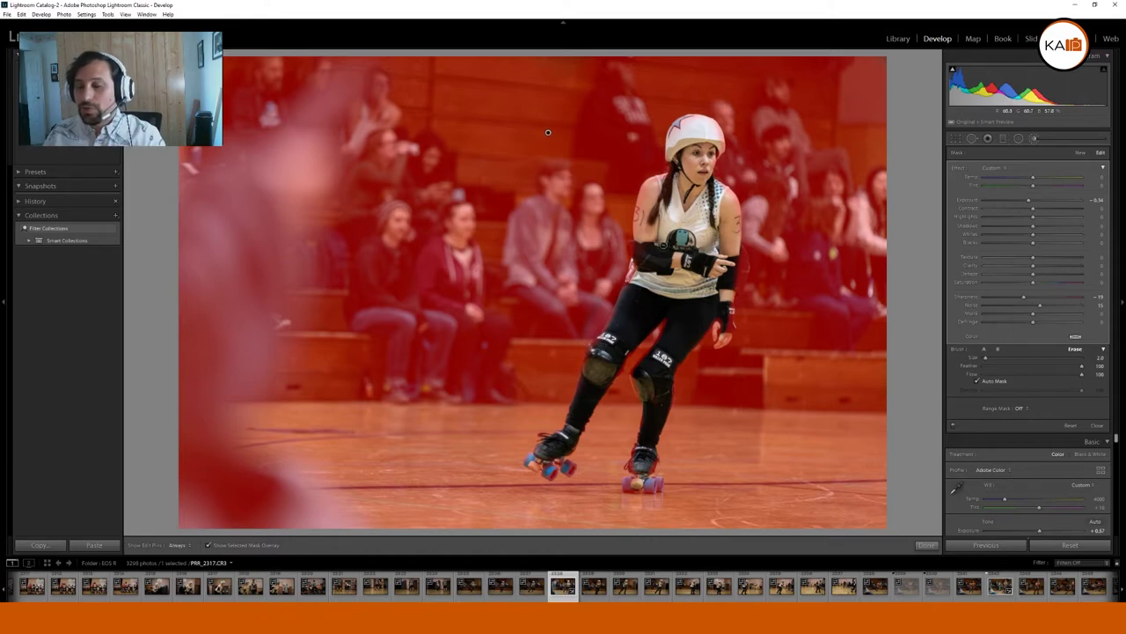
key("h")
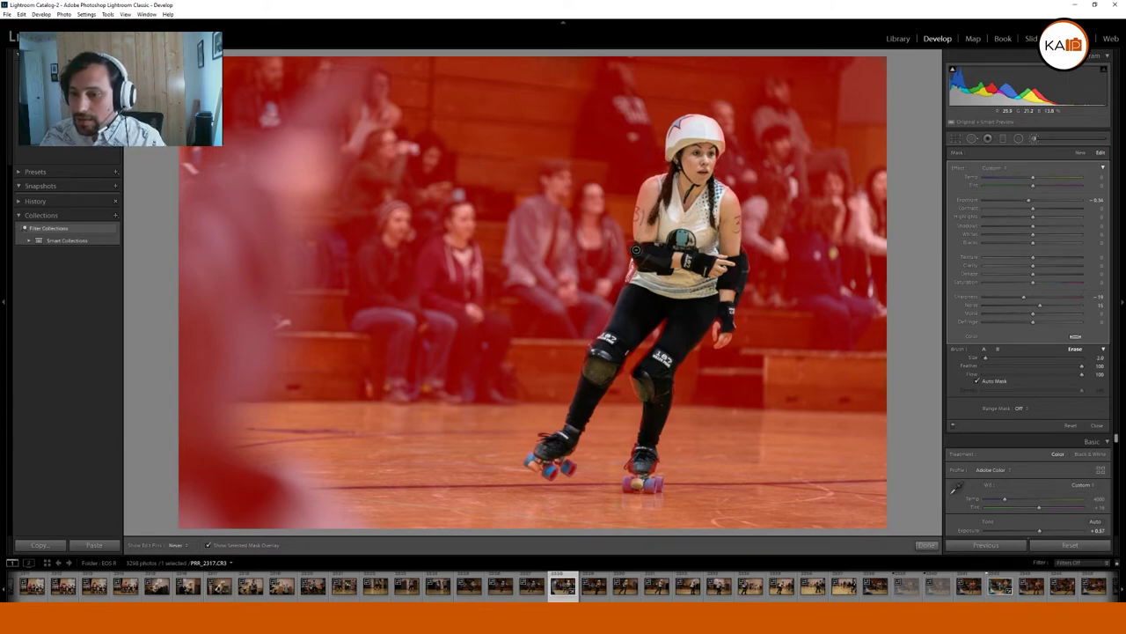
key("h")
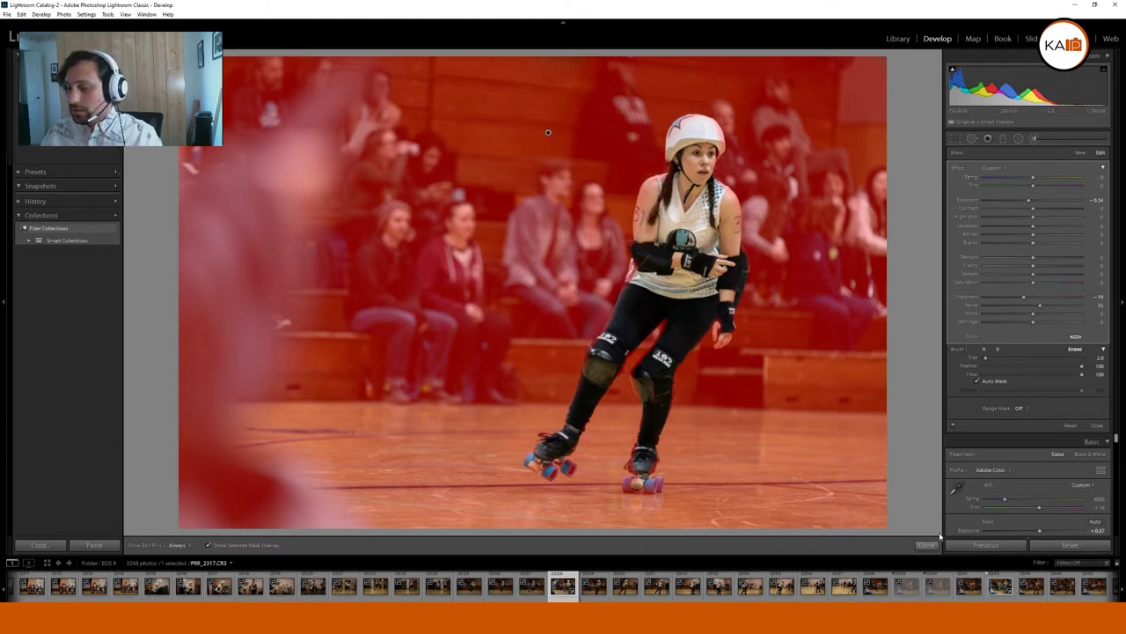
left_click(927, 544)
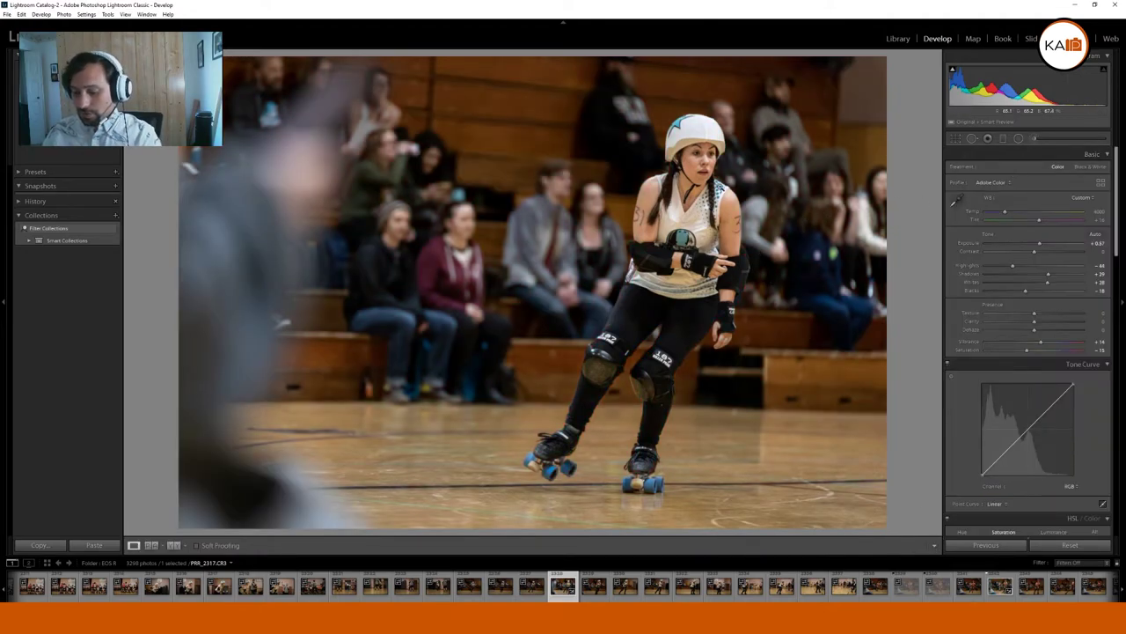
Compare the edited photo with its original before version.
key("backslash")
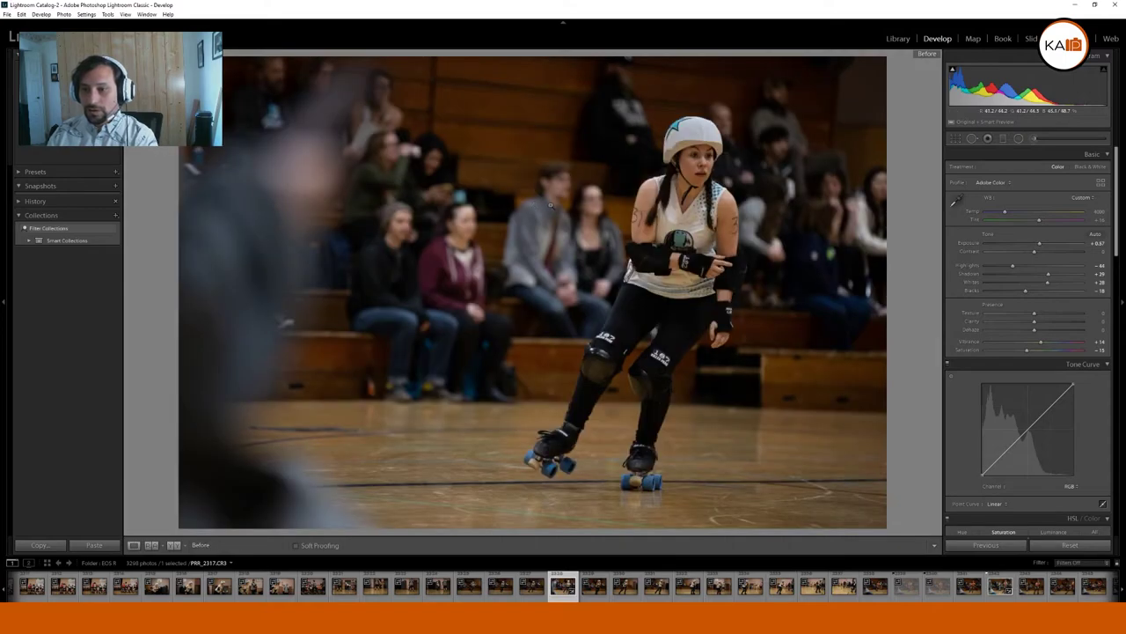
key("backslash")
key("backslash")
key("backslash")
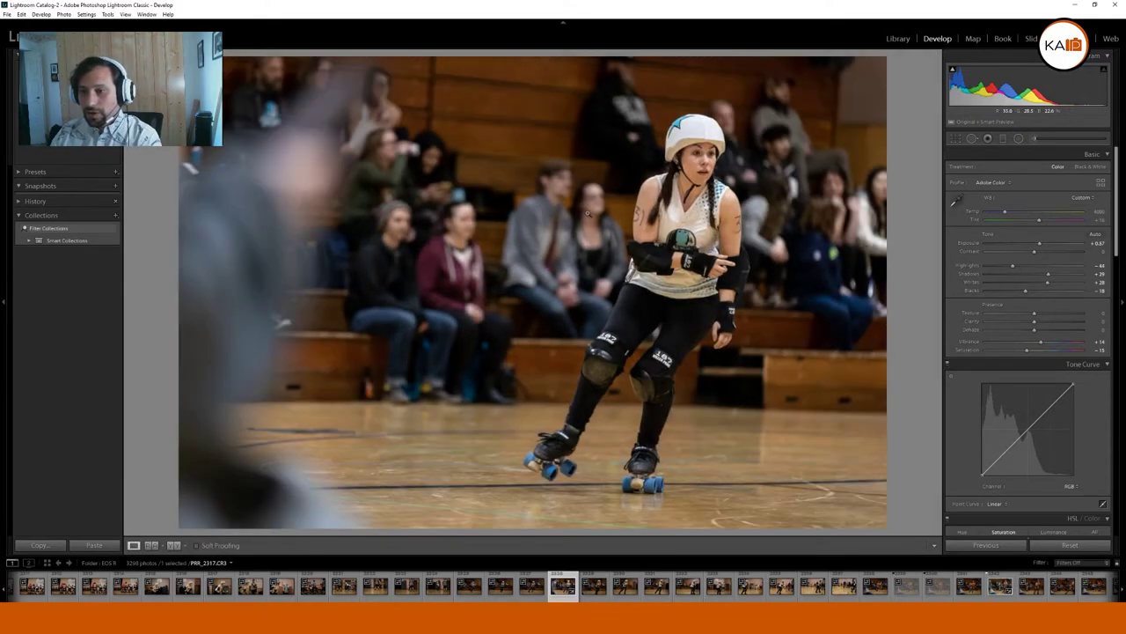
Switch repeatedly between the before and after views to judge the darkened background and brightened skater.
key("backslash")
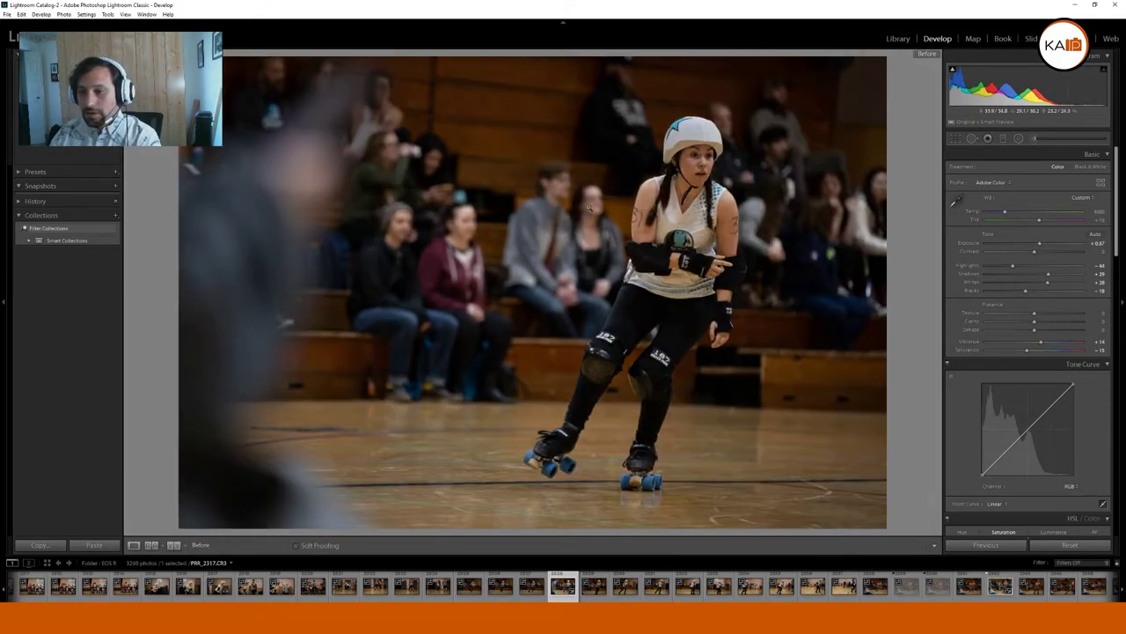
key("backslash")
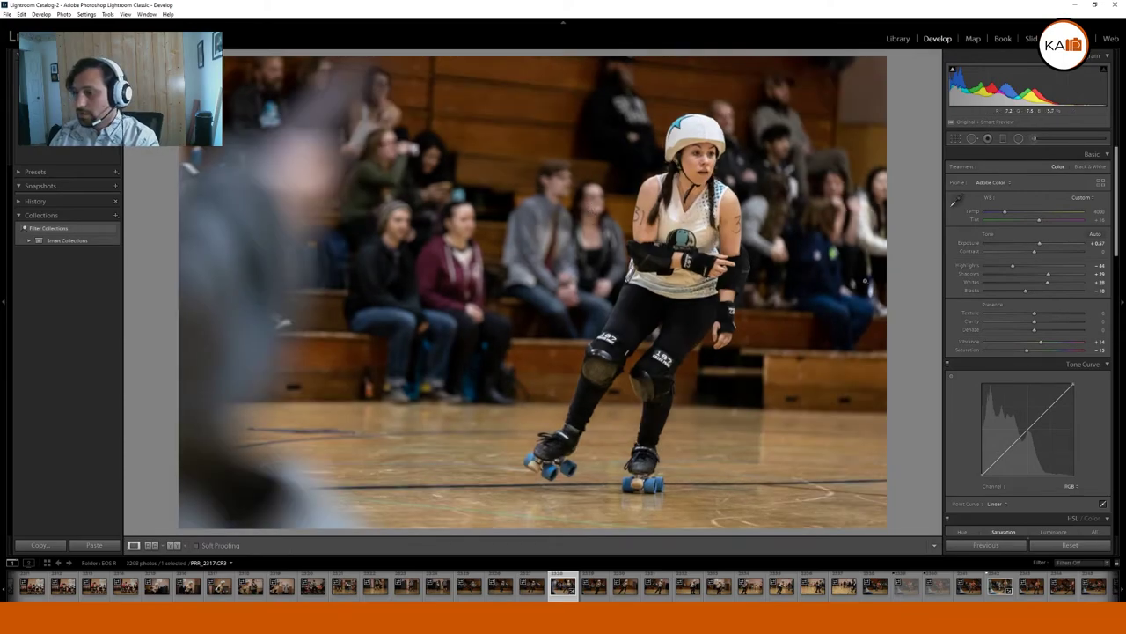
key("backslash")
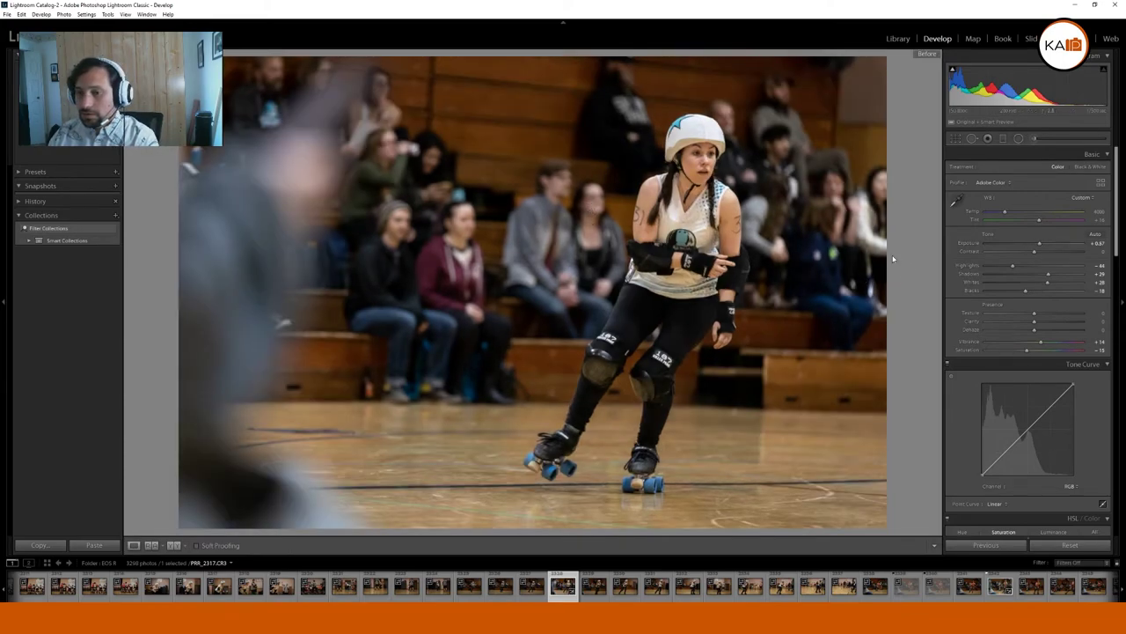
key("backslash")
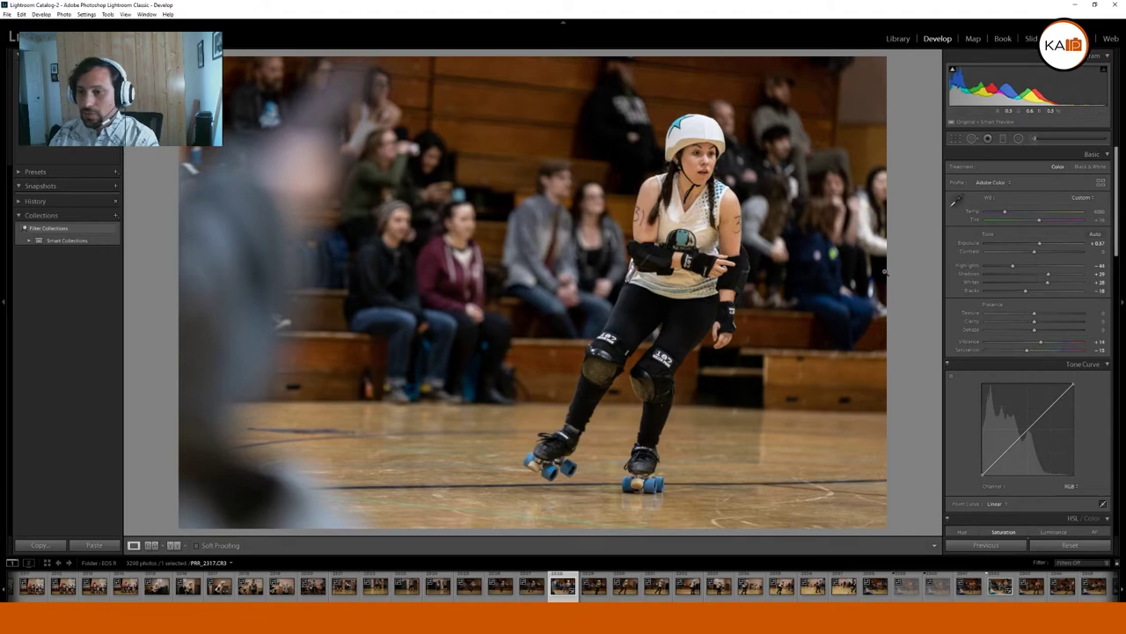
key("backslash")
key("backslash")
key("backslash")
key("backslash")
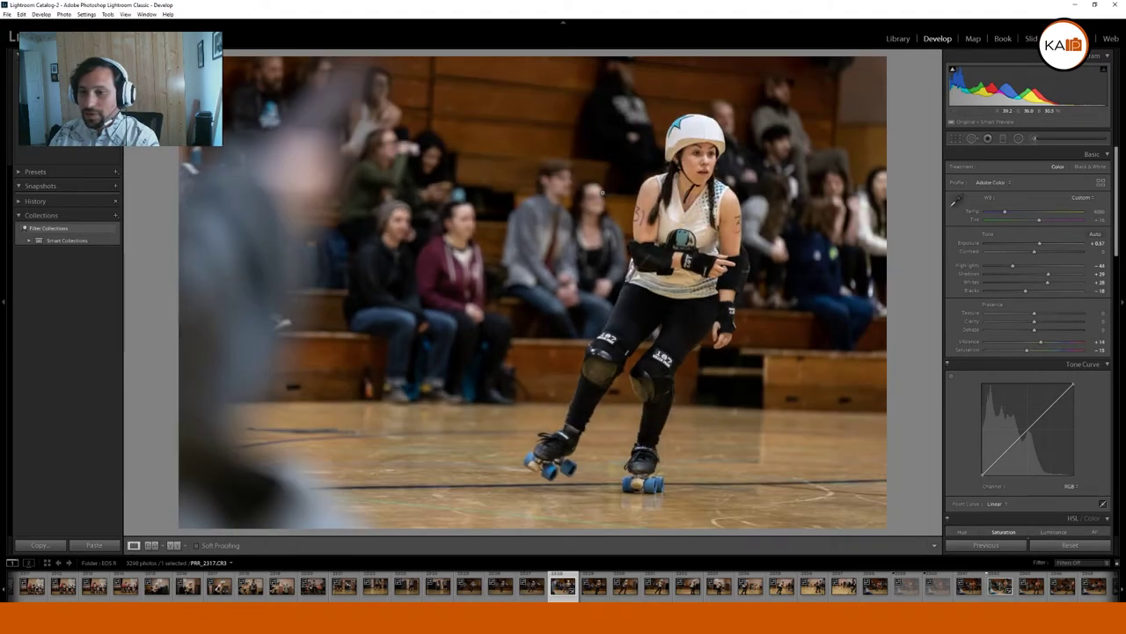
key("backslash")
key("backslash")
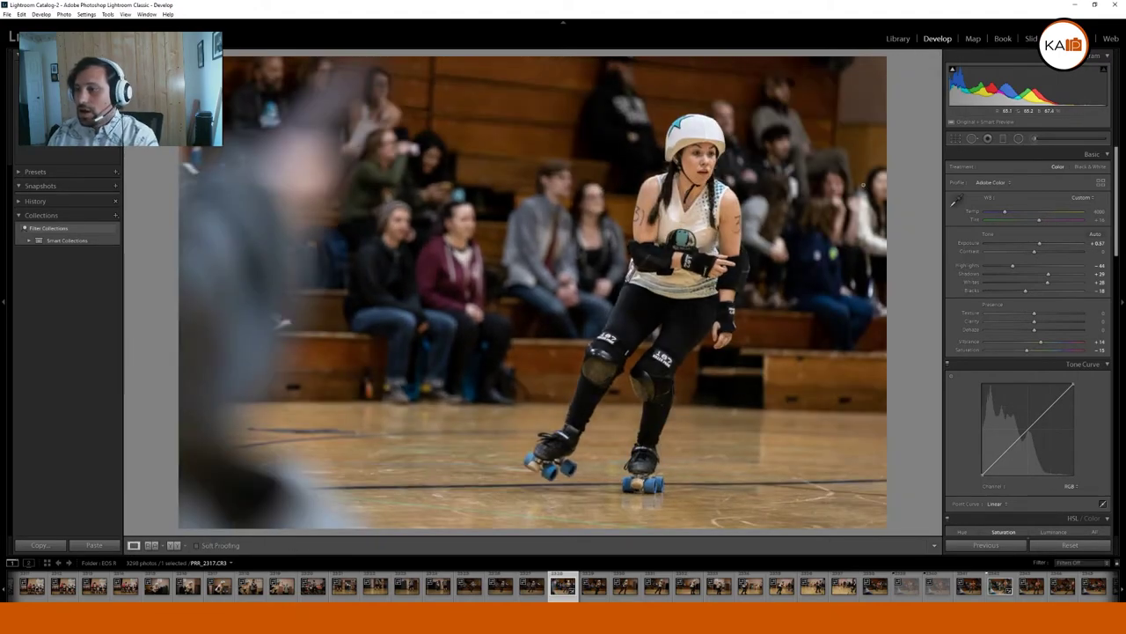
Reselect the background brush adjustment, check its mask overlay, and set its exposure to -0.52.
left_click(1034, 138)
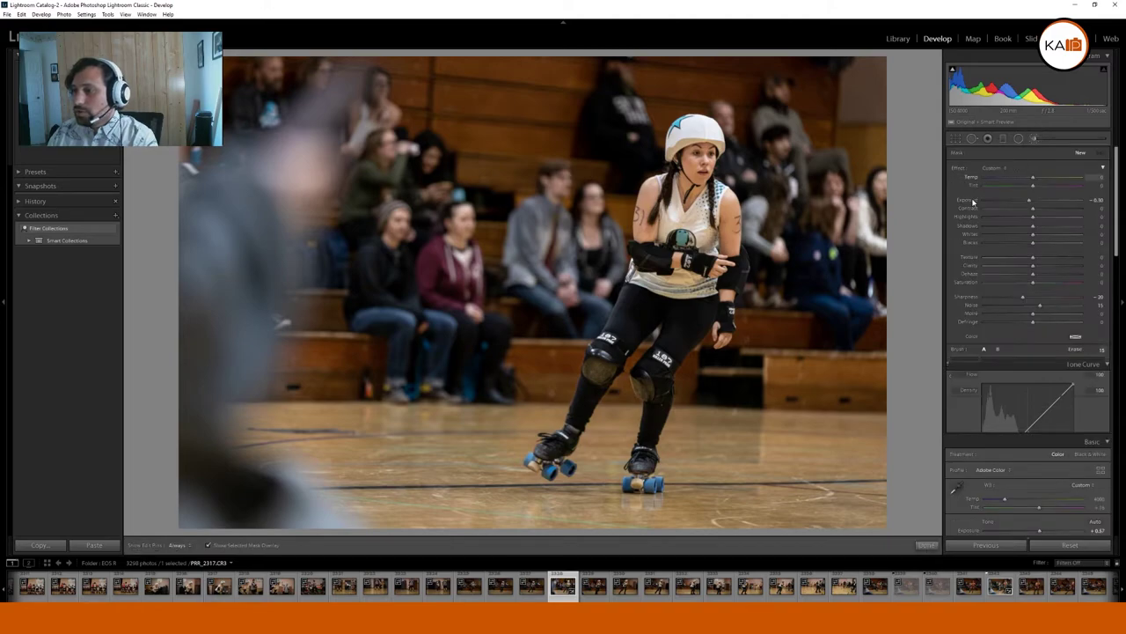
left_click(547, 133)
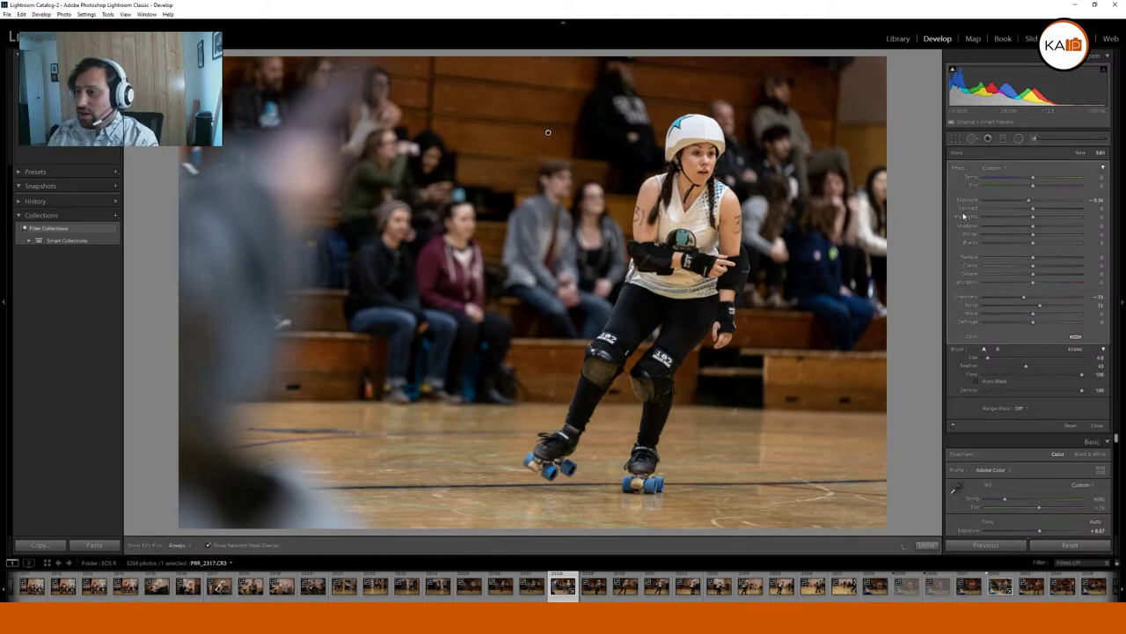
key("o")
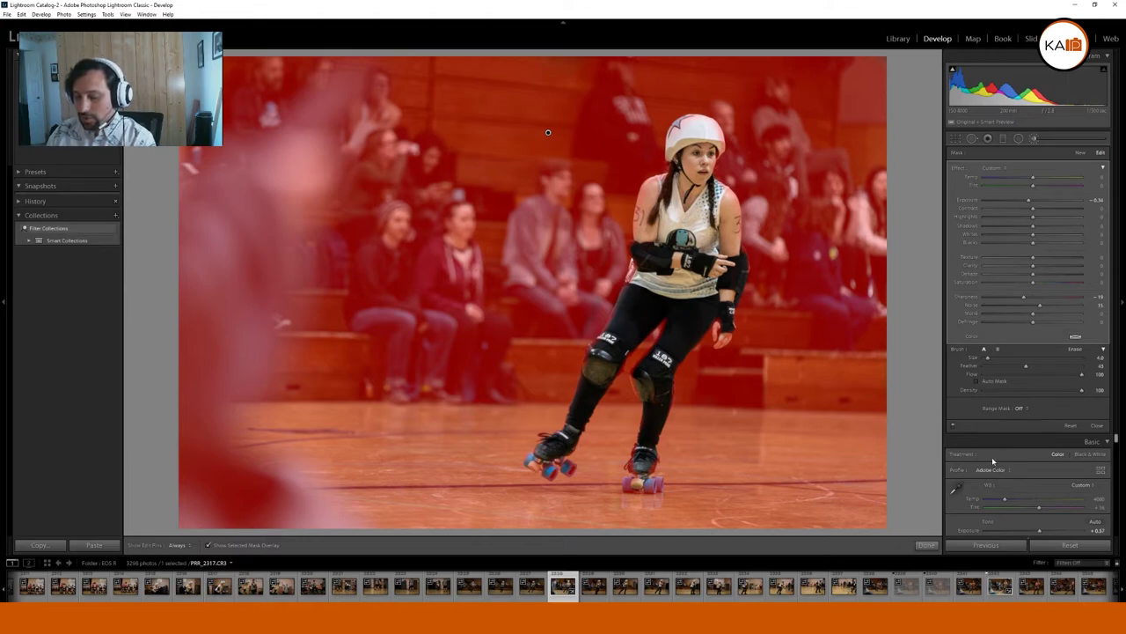
key("o")
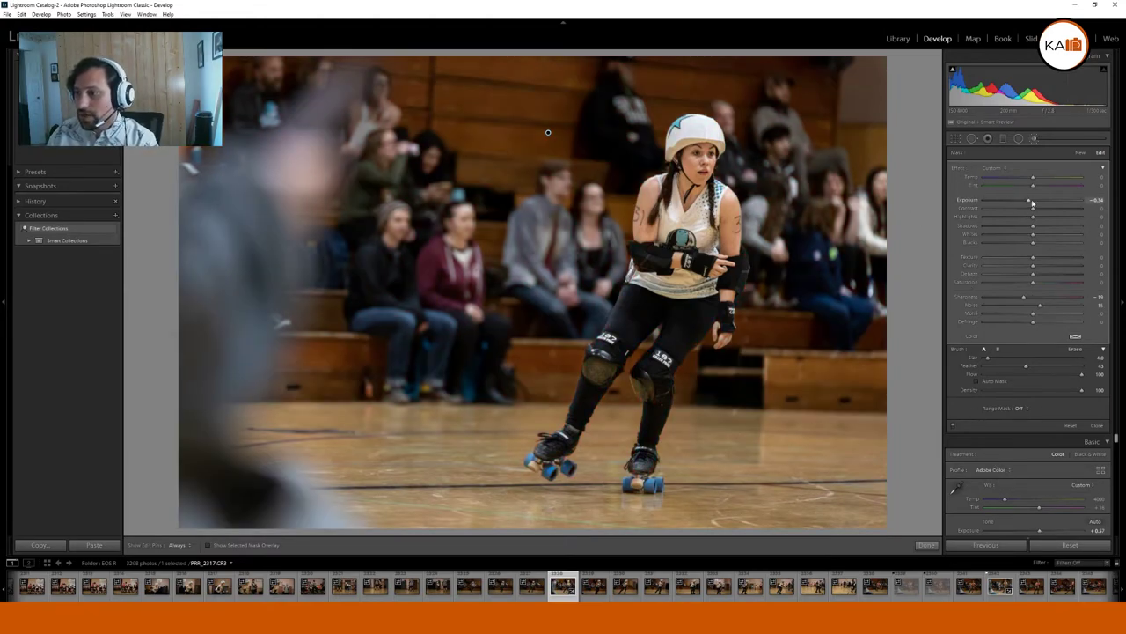
left_click_drag(1027, 203, 1026, 205)
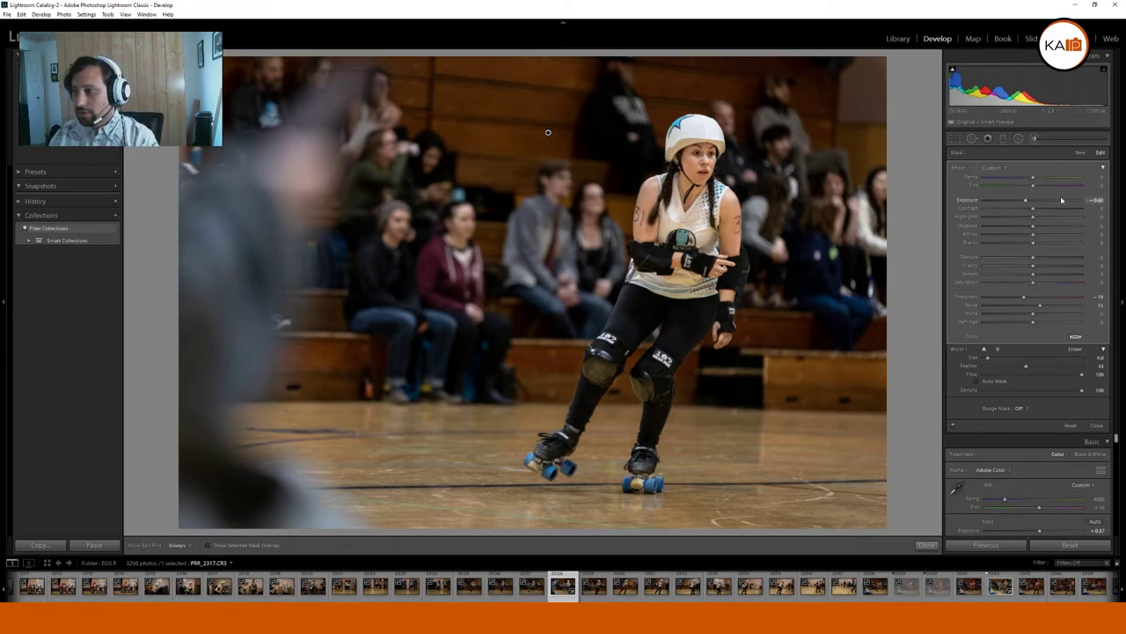
left_click_drag(1026, 201, 1022, 202)
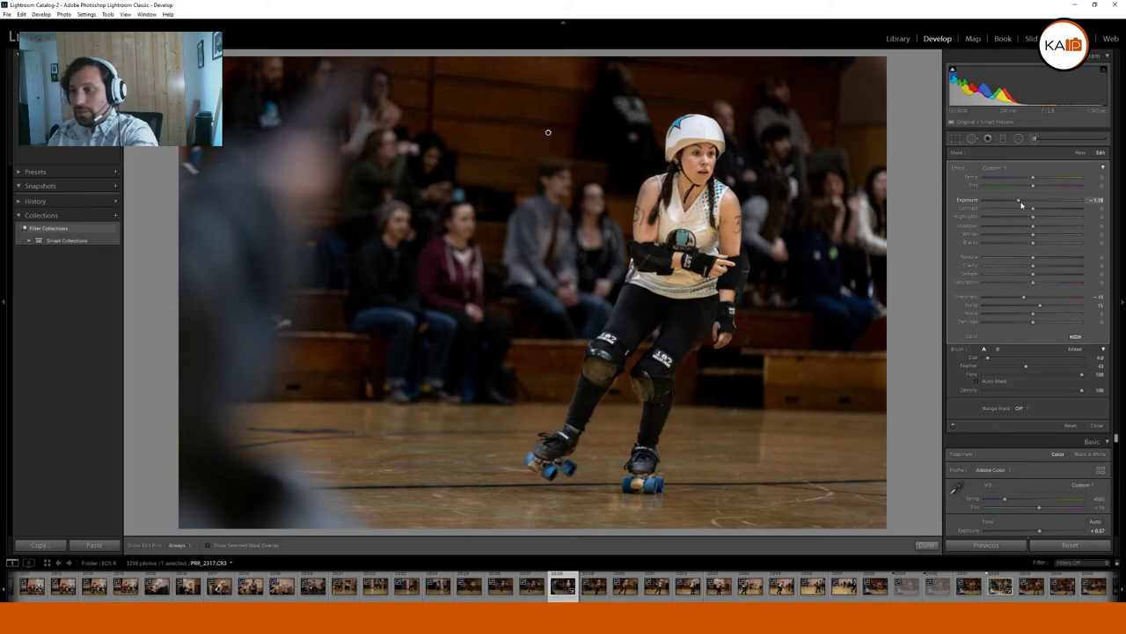
left_click_drag(1023, 204, 1030, 204)
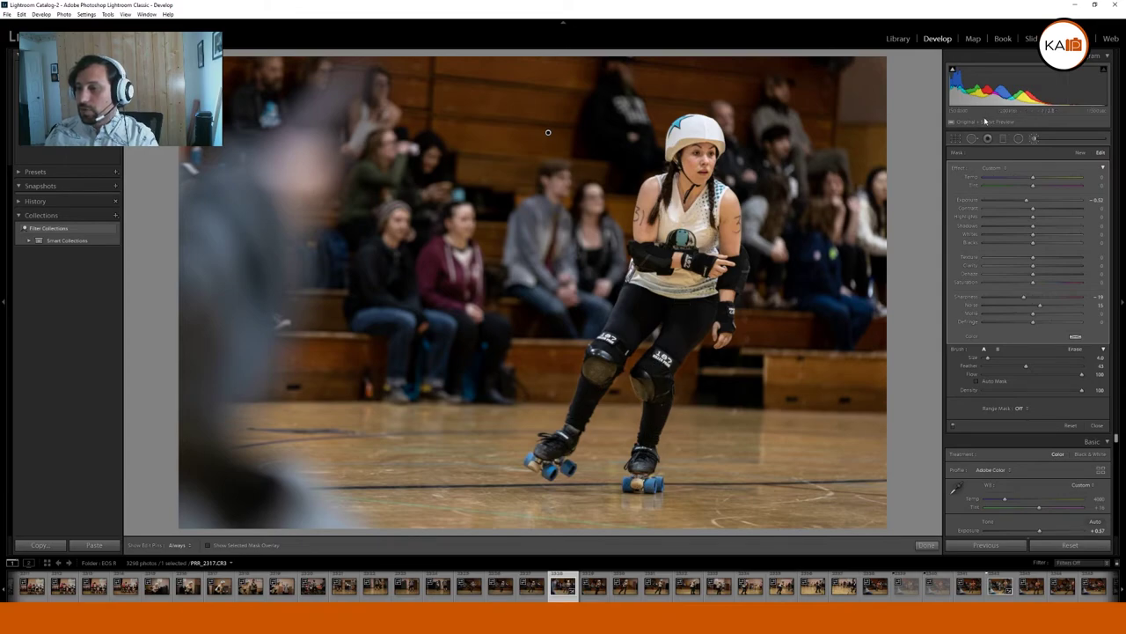
left_click(1034, 139)
Set the luminance noise reduction to 43, judging the grain on a close-up of the skater's face.
scroll(1012, 305, "down", 10)
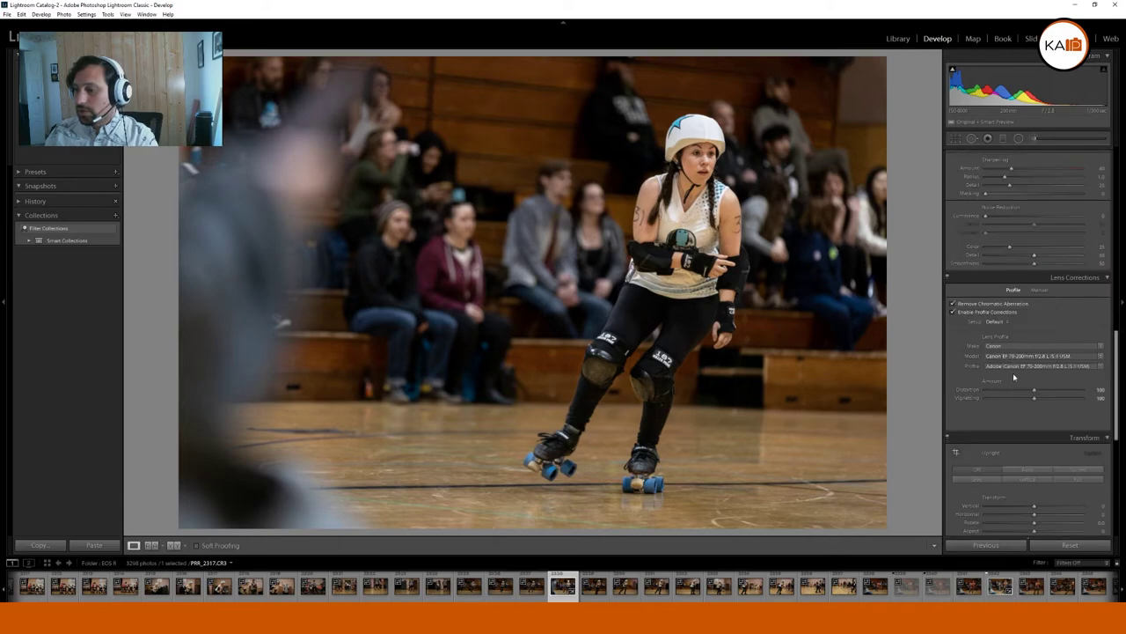
scroll(1012, 332, "up", 2)
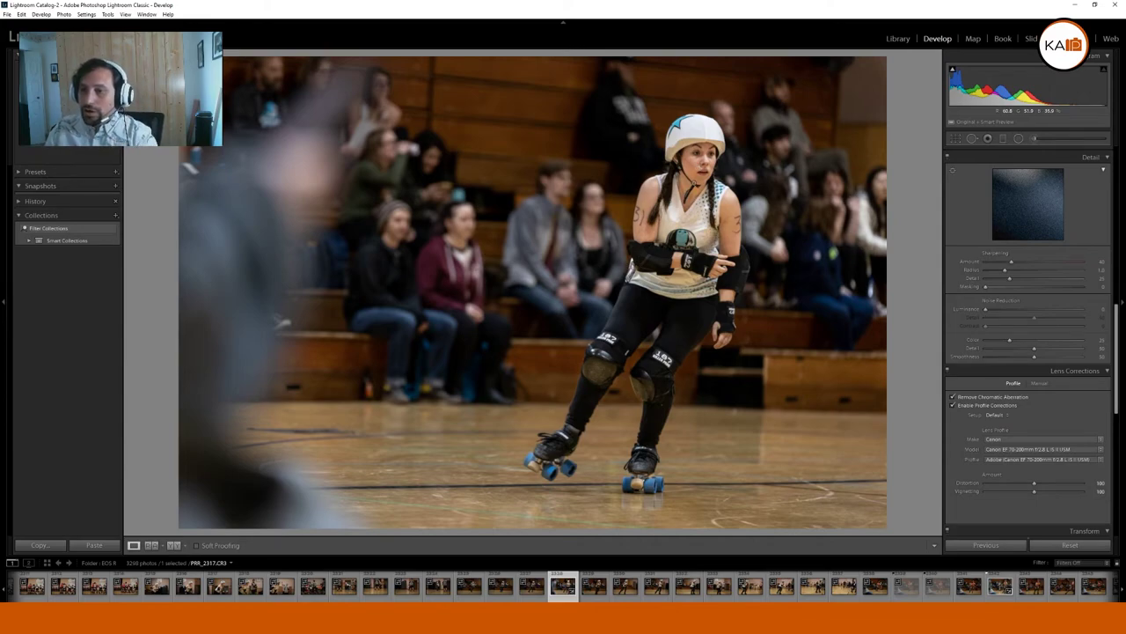
left_click(692, 160)
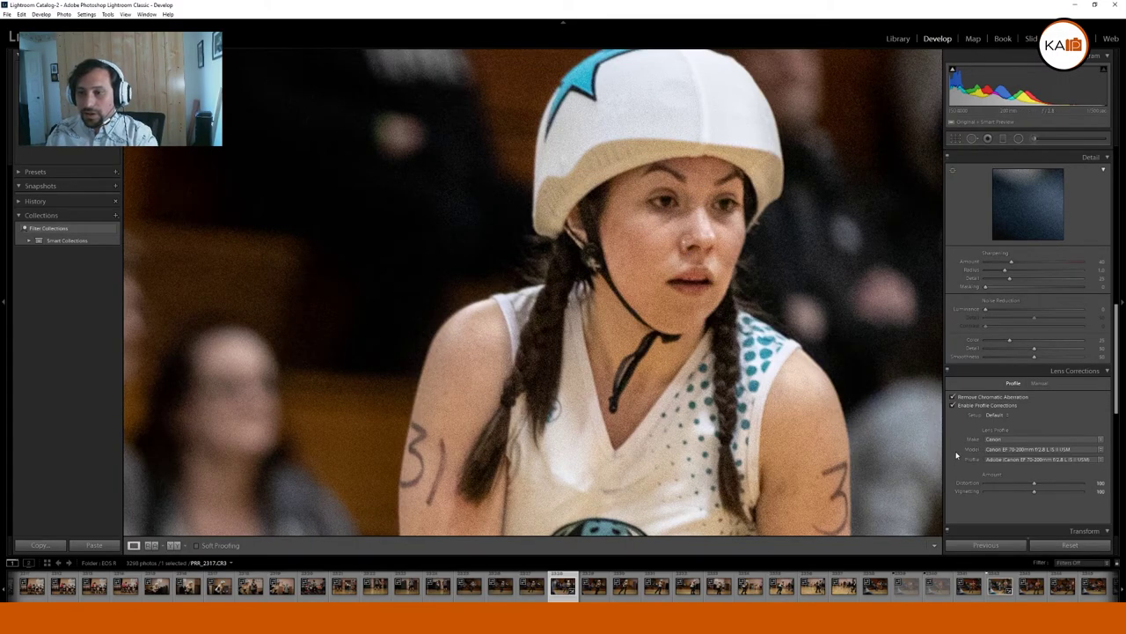
scroll(1034, 411, "down", 5)
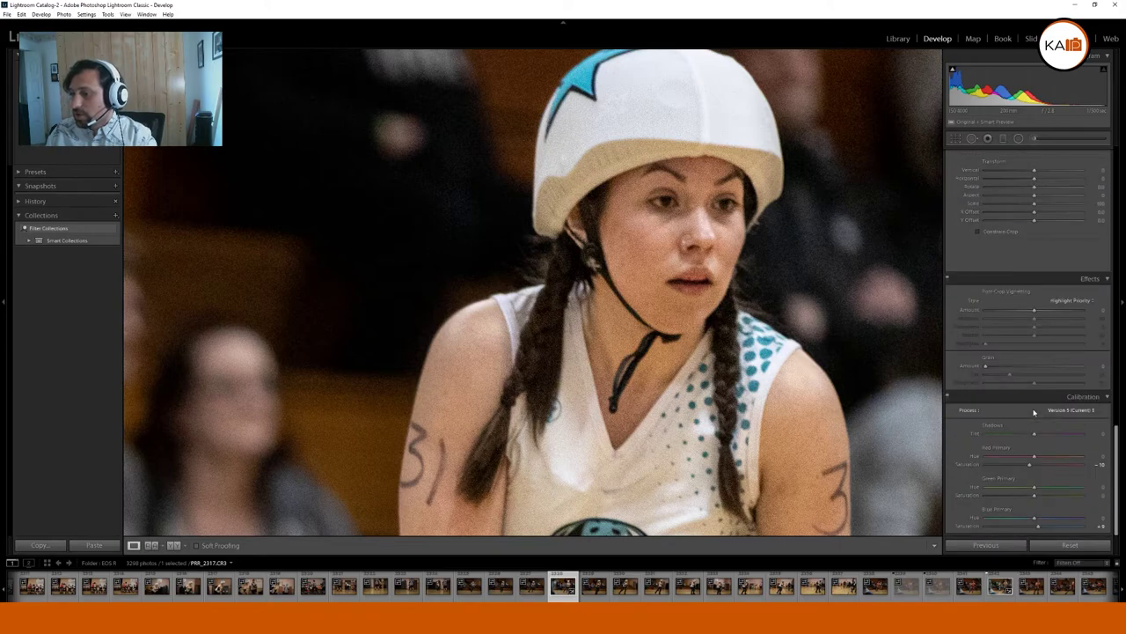
scroll(1034, 412, "up", 5)
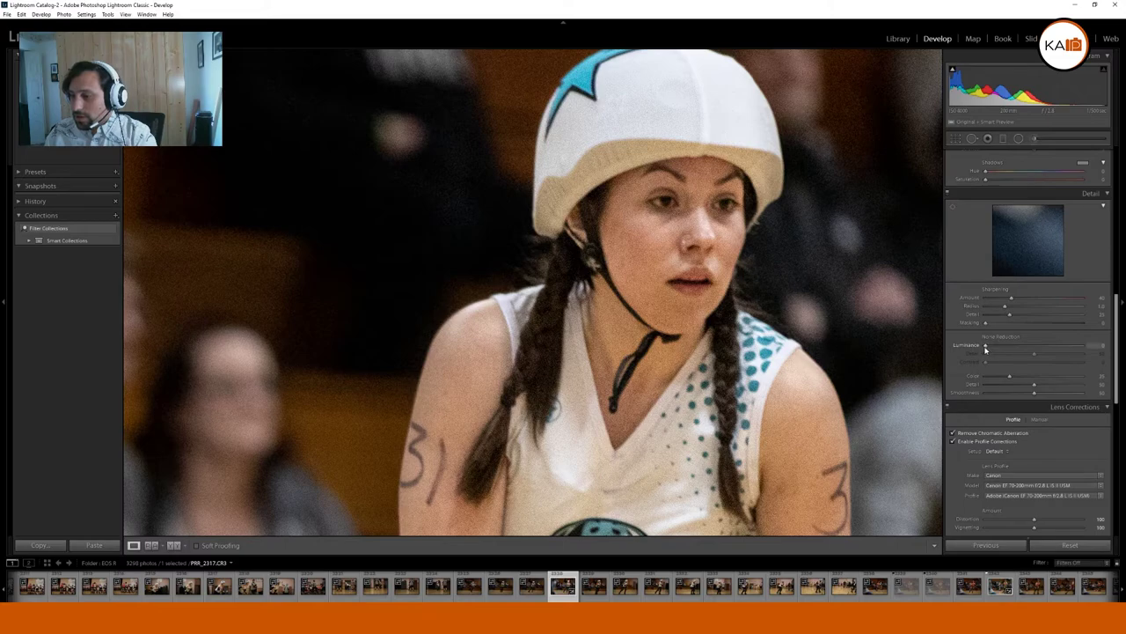
left_click_drag(992, 349, 1039, 347)
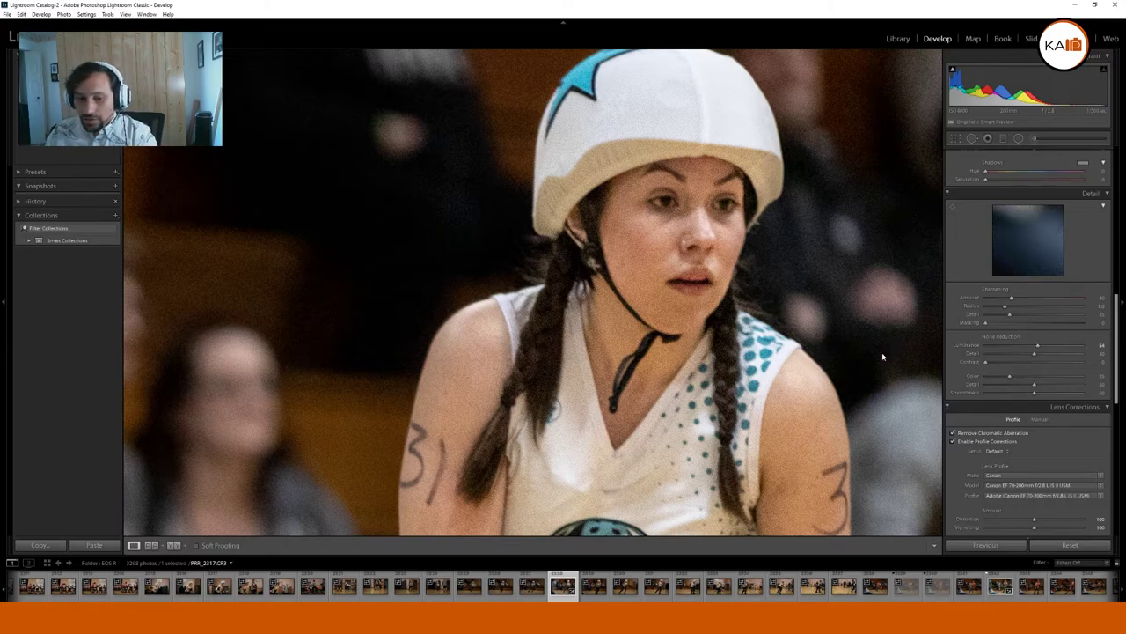
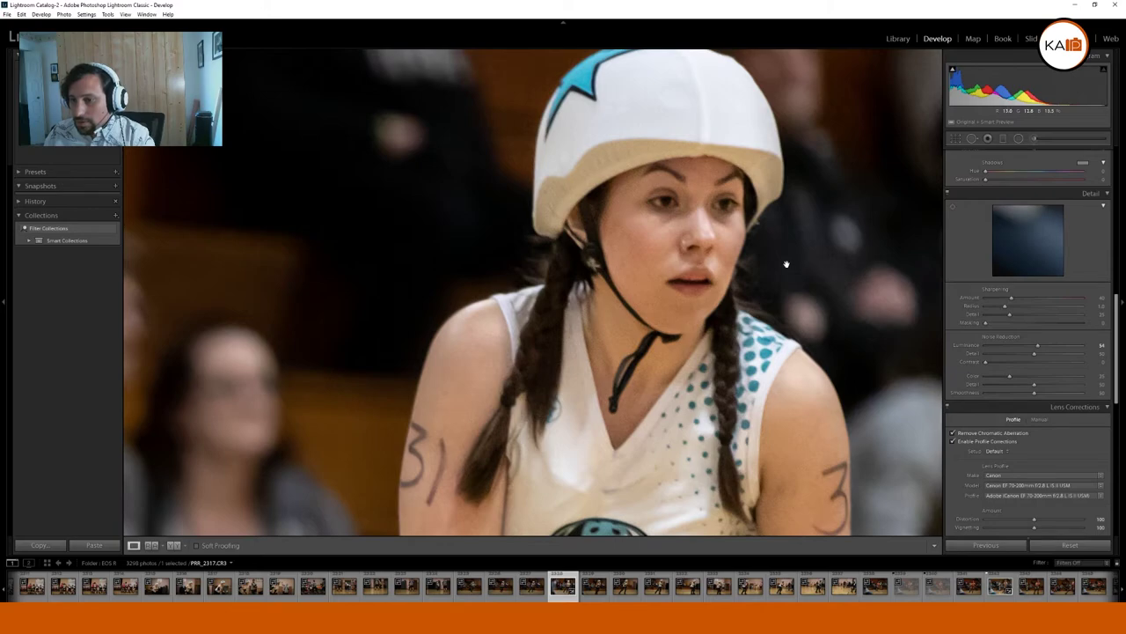
left_click(698, 228)
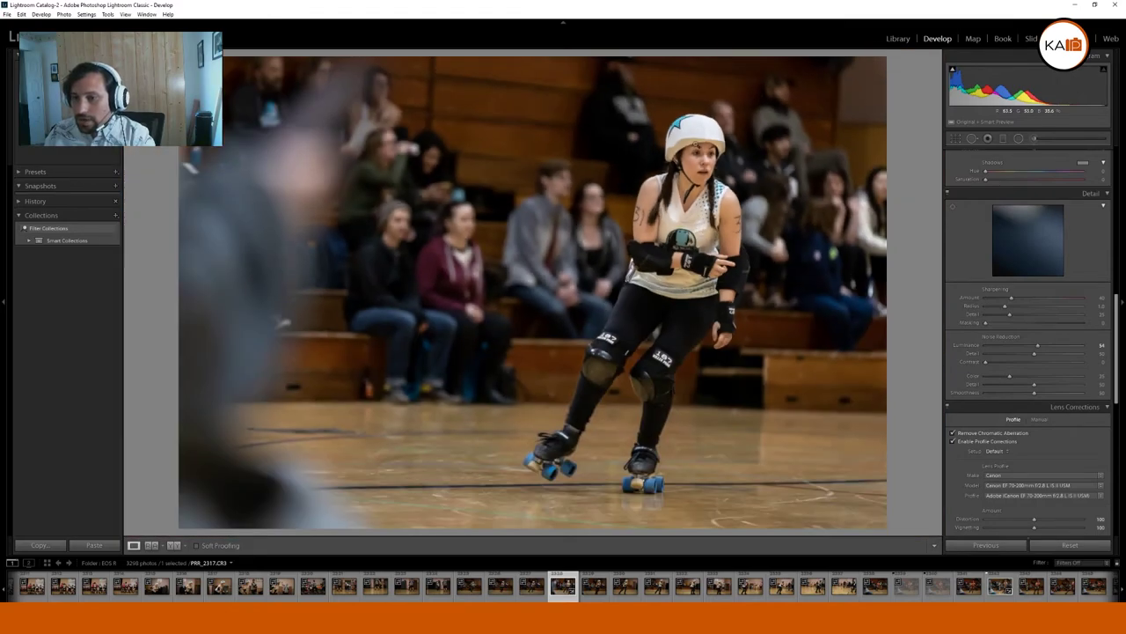
left_click(690, 157)
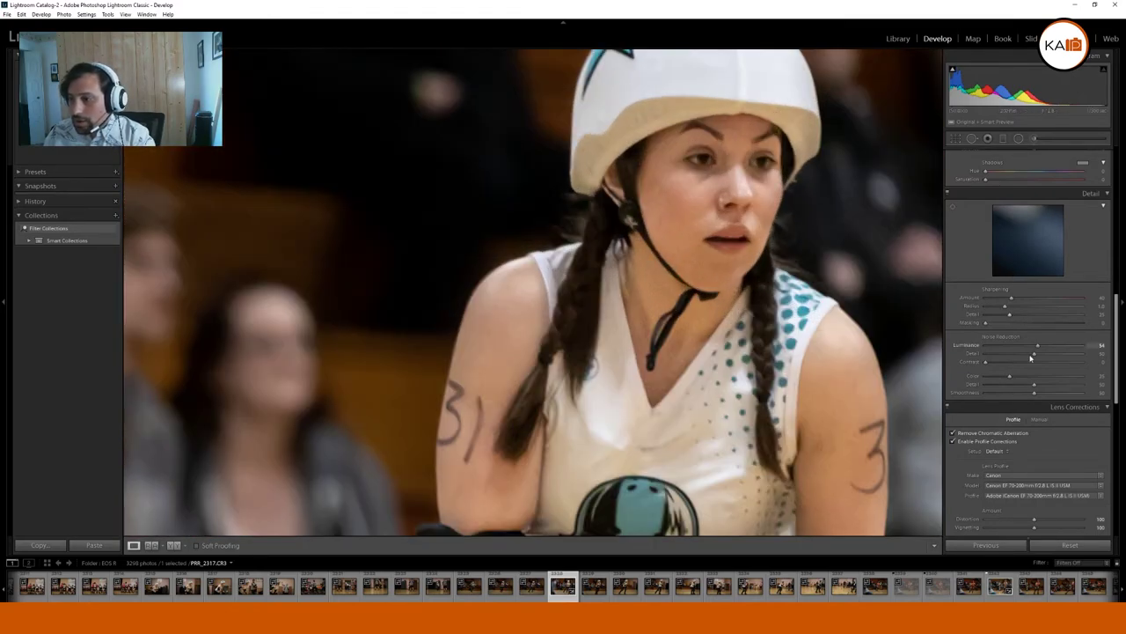
left_click_drag(1039, 350, 1027, 347)
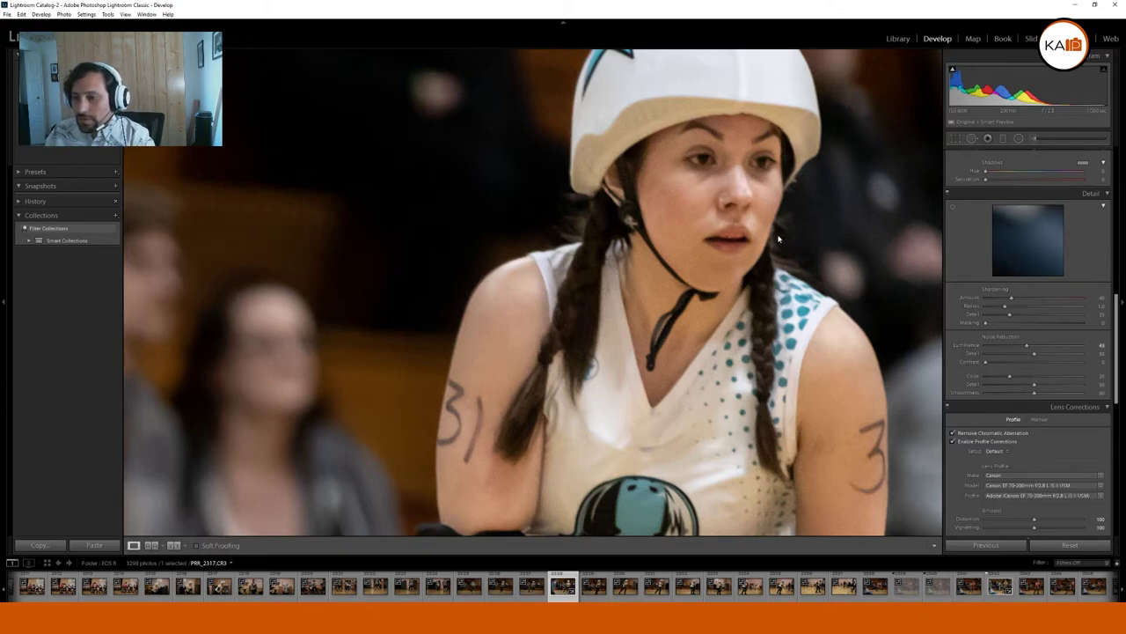
left_click(731, 193)
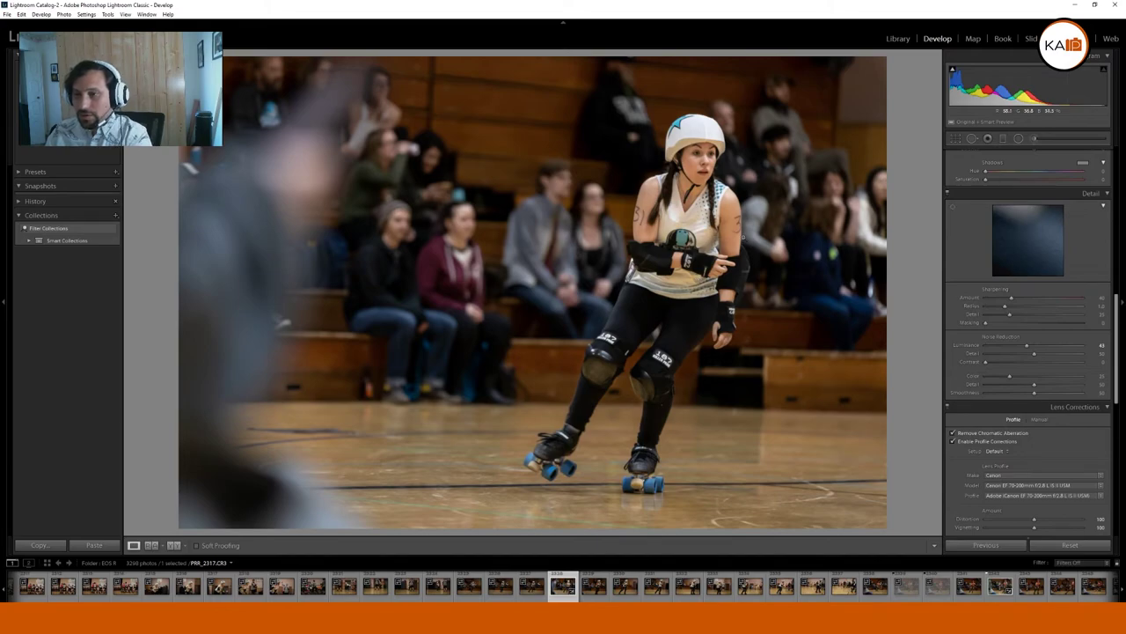
Compare the noise-reduced photo with its original version several times at full-frame view.
key("backslash")
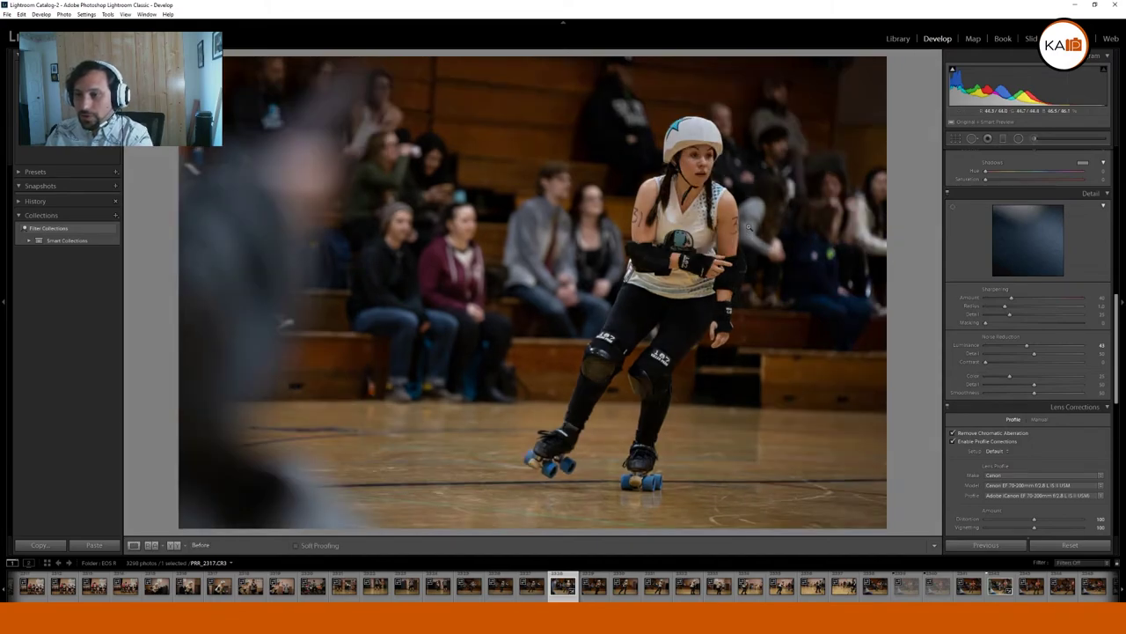
key("backslash")
key("backslash")
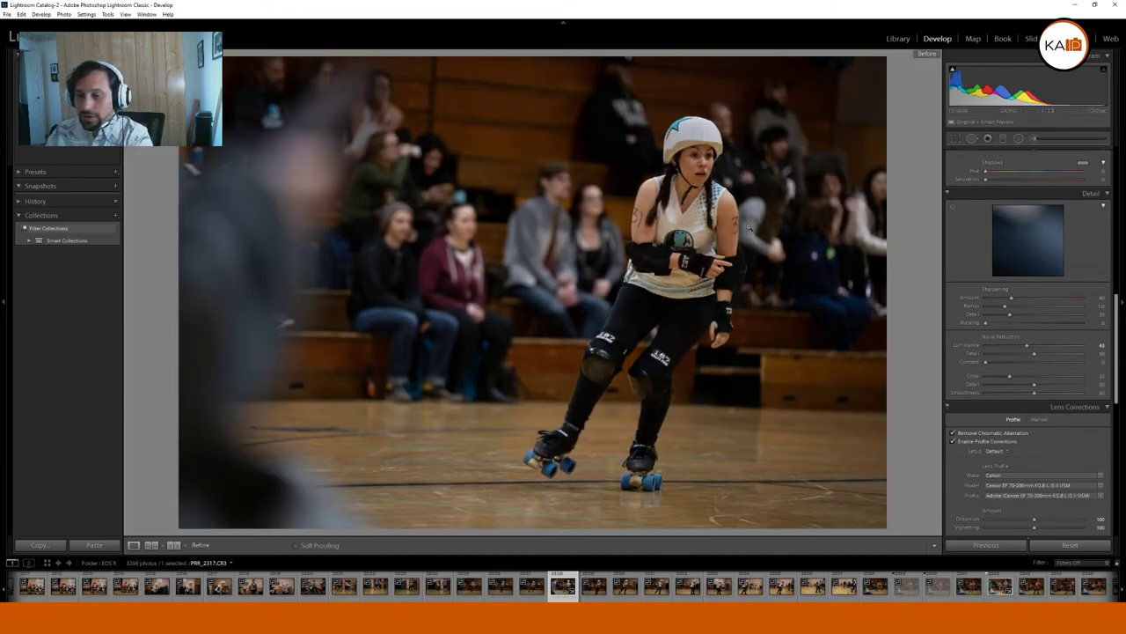
key("backslash")
key("backslash")
key("backslash")
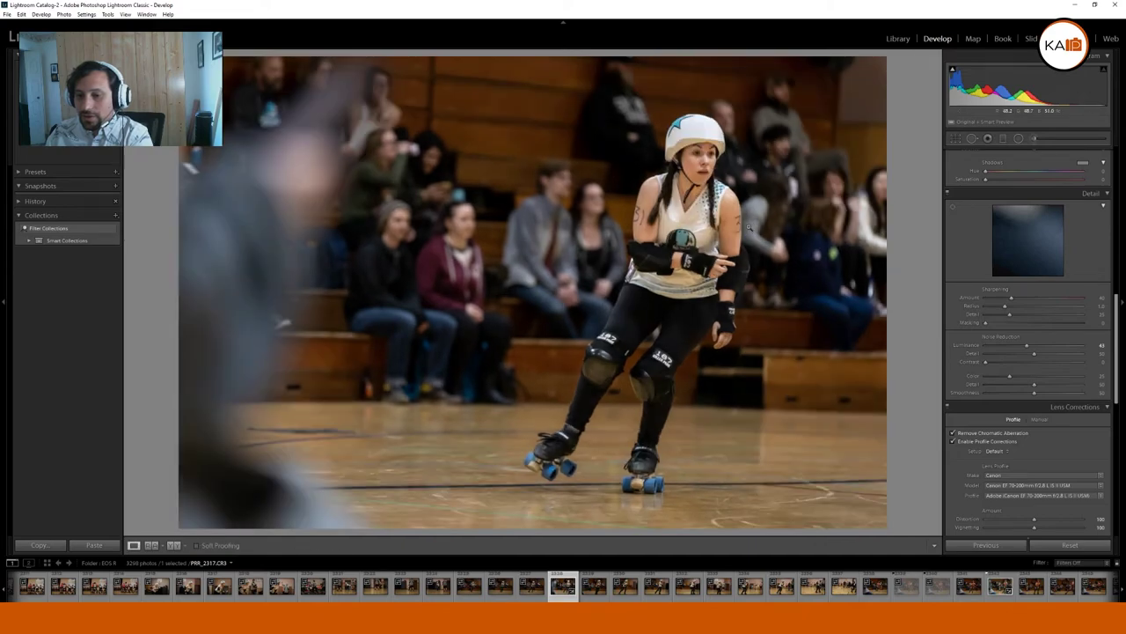
key("backslash")
key("backslash")
key("backslash")
key("backslash")
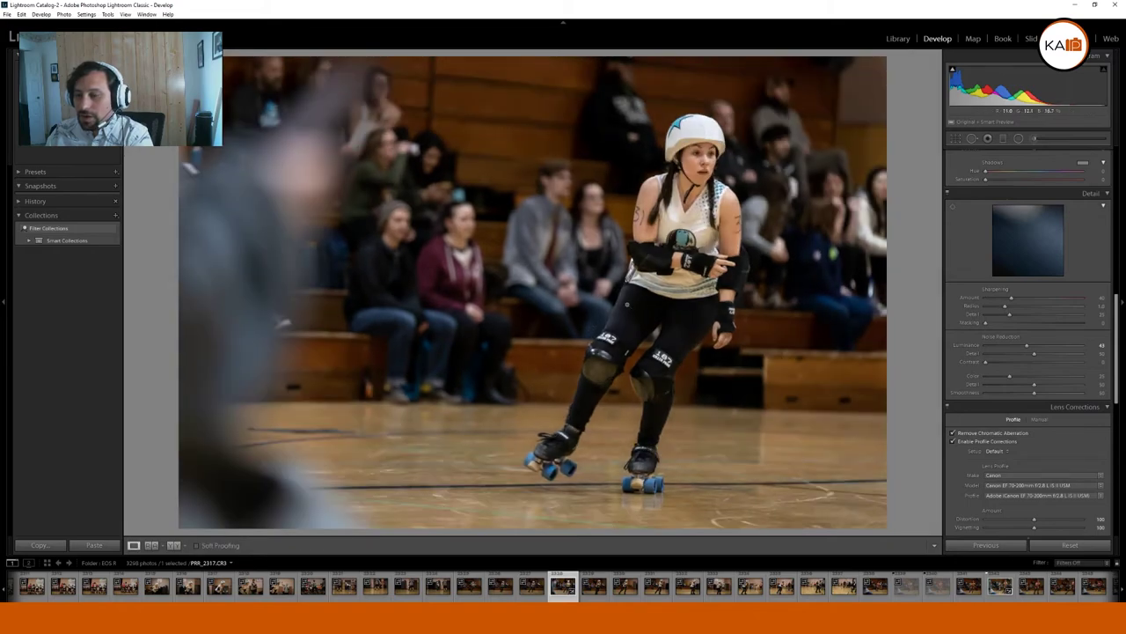
Reopen the adjustment brush, toggle its edit pins off and on, and flag the photo as a pick.
left_click(1034, 138)
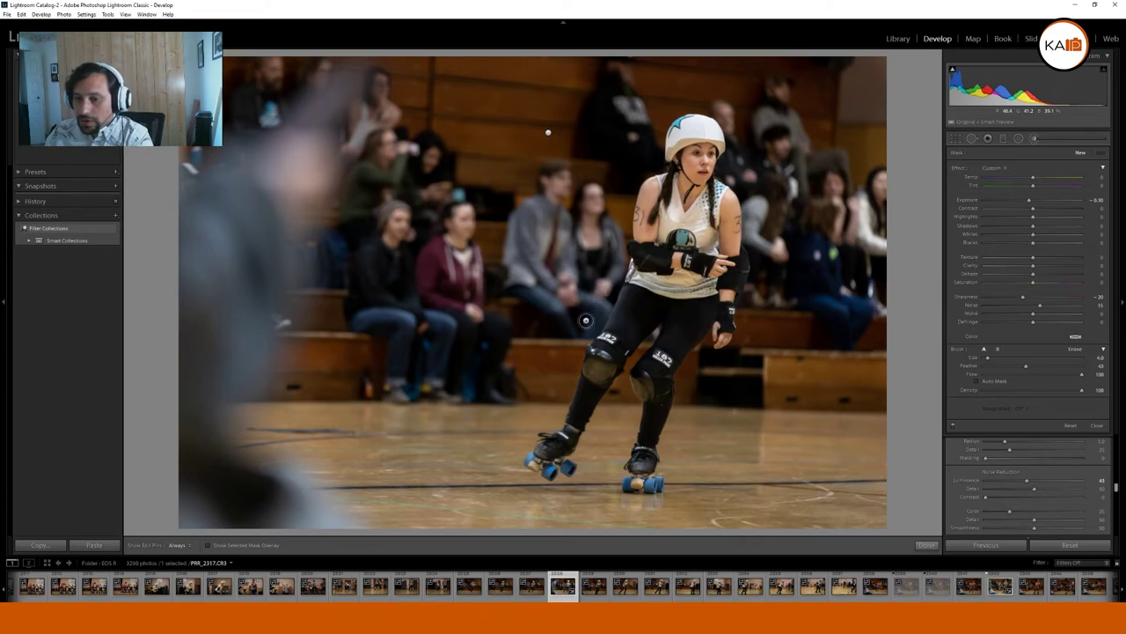
key("h")
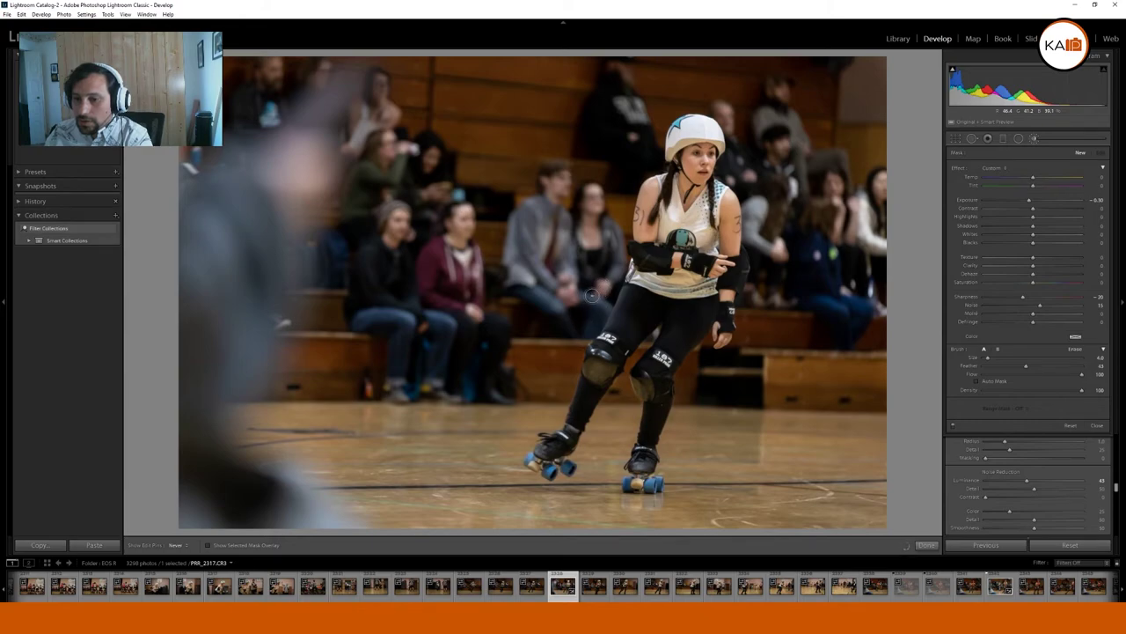
key("h")
key("h")
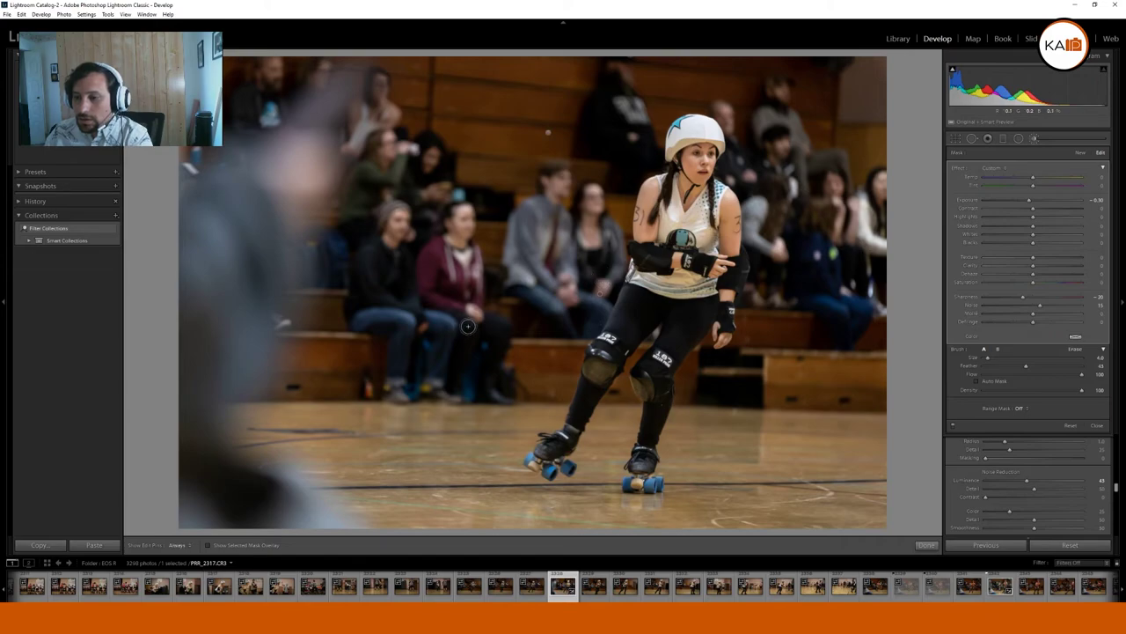
key("h")
key("p")
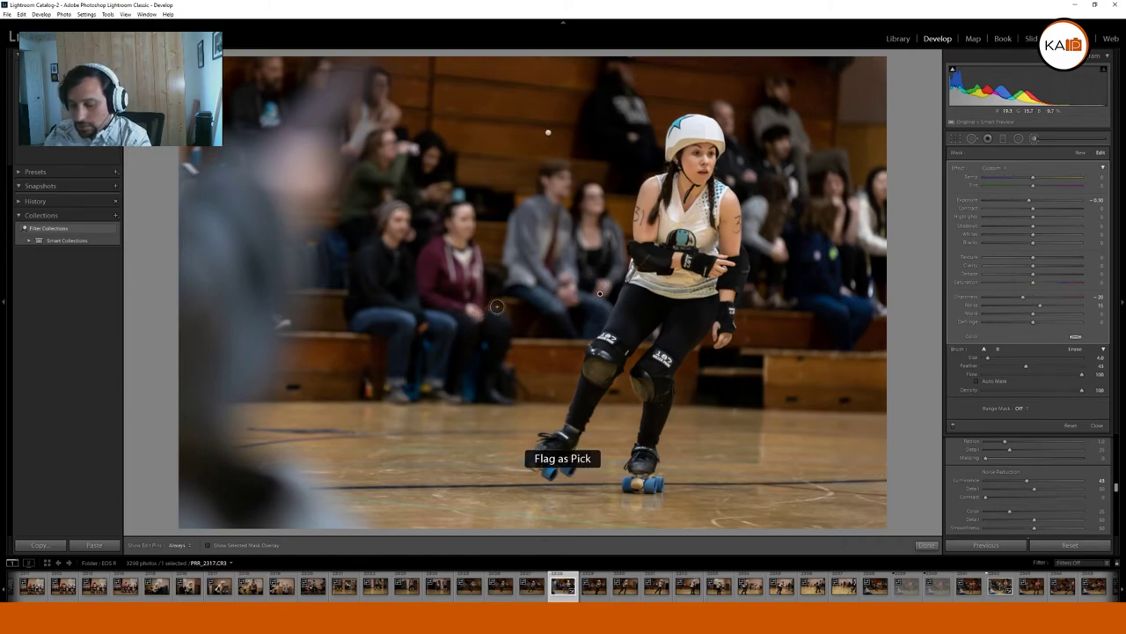
Select the background brush adjustment with its mask overlay turned on, and hide its edit pin.
key("o")
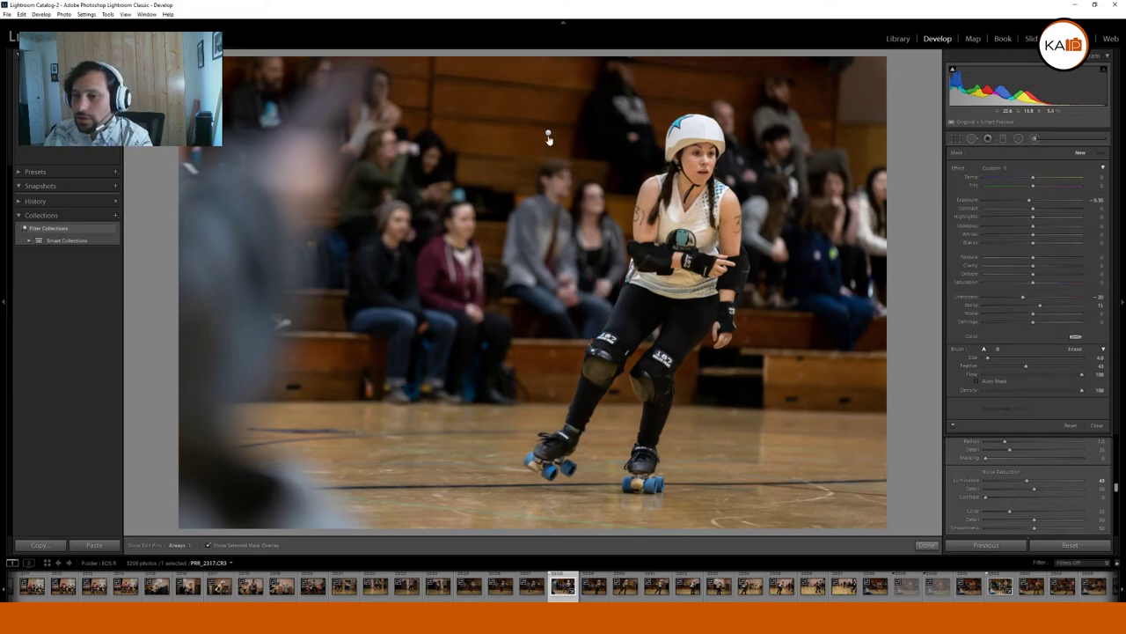
left_click(547, 132)
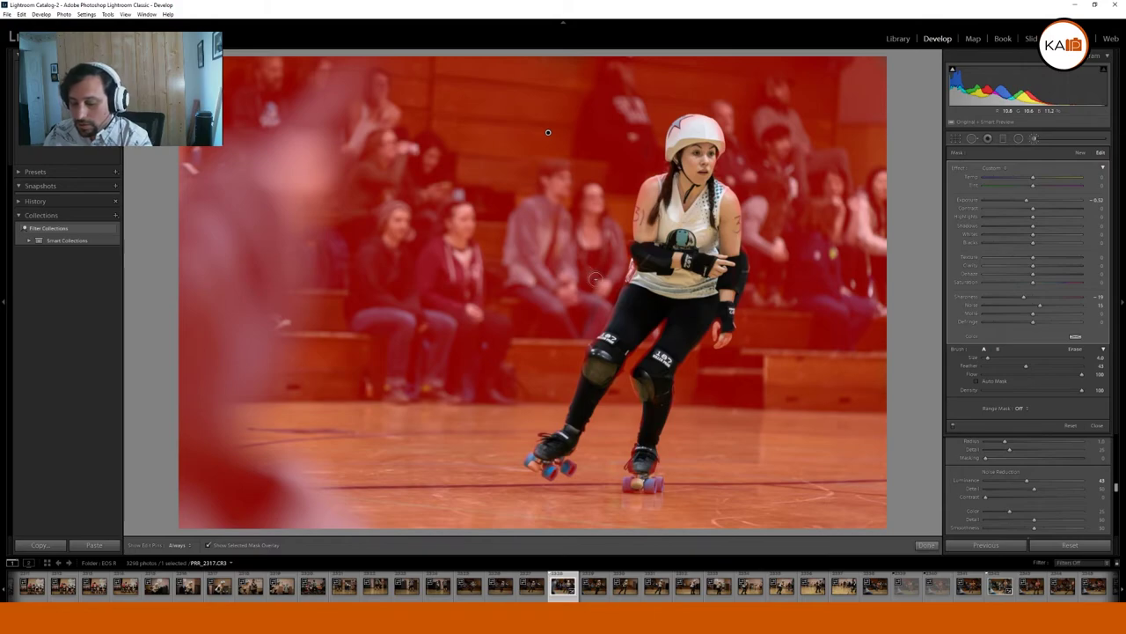
key("h")
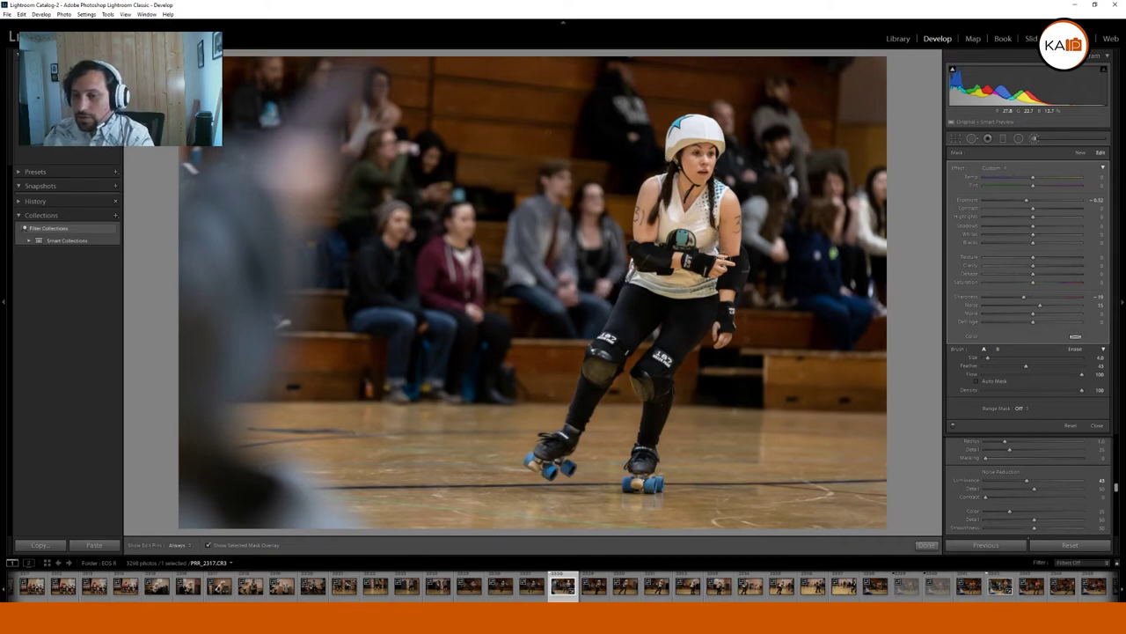
Turn off the background brush's mask overlay and close the adjustment brush.
key("h")
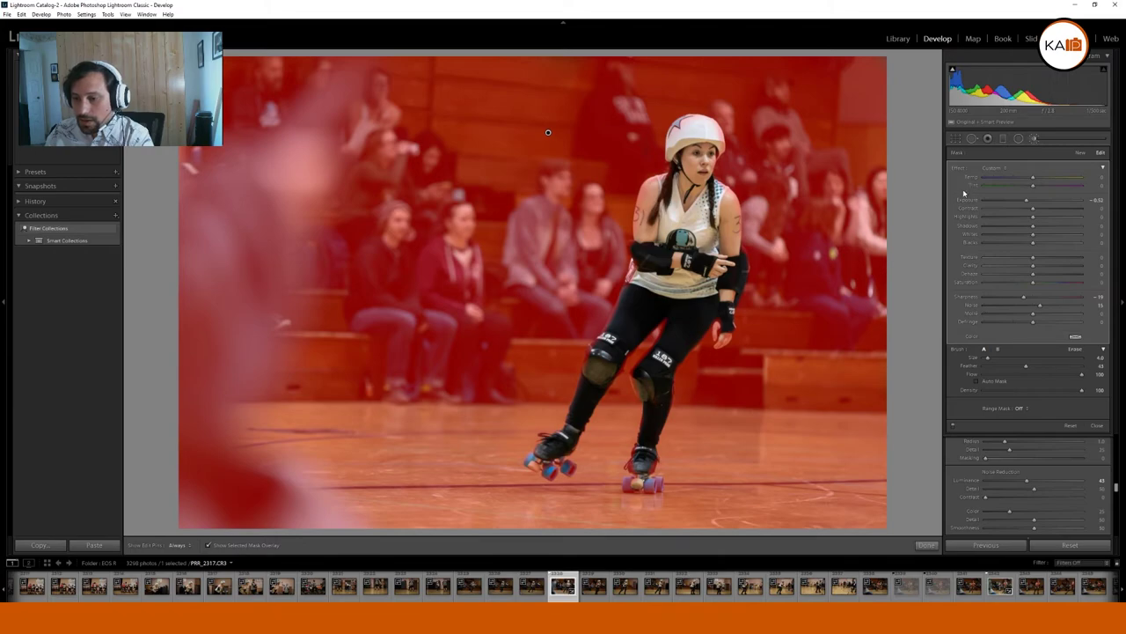
key("o")
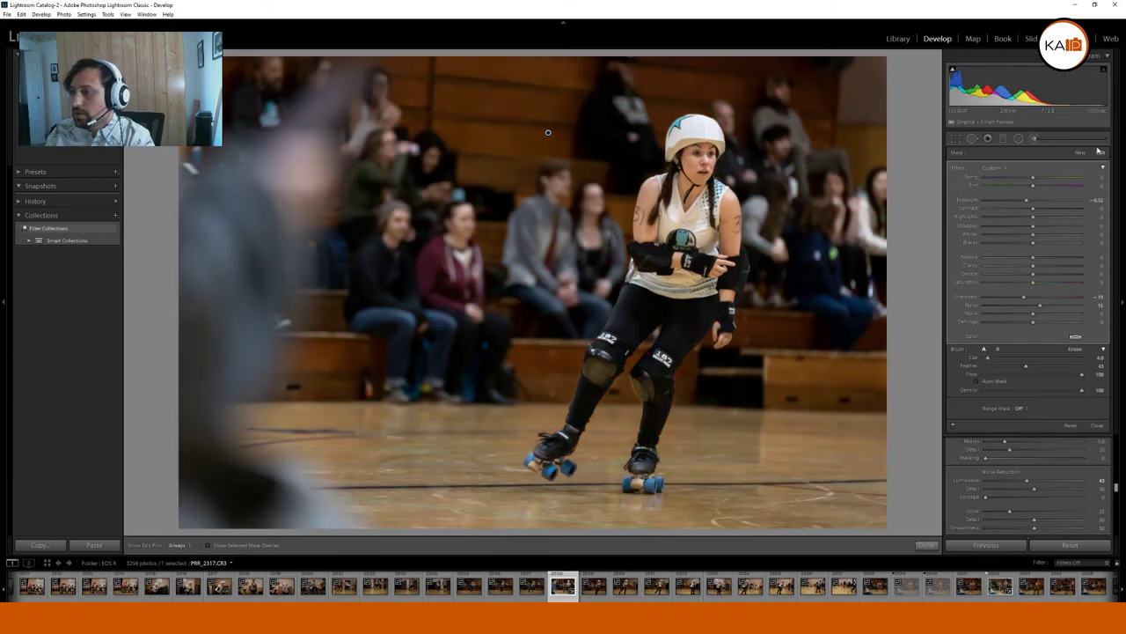
left_click(1096, 426)
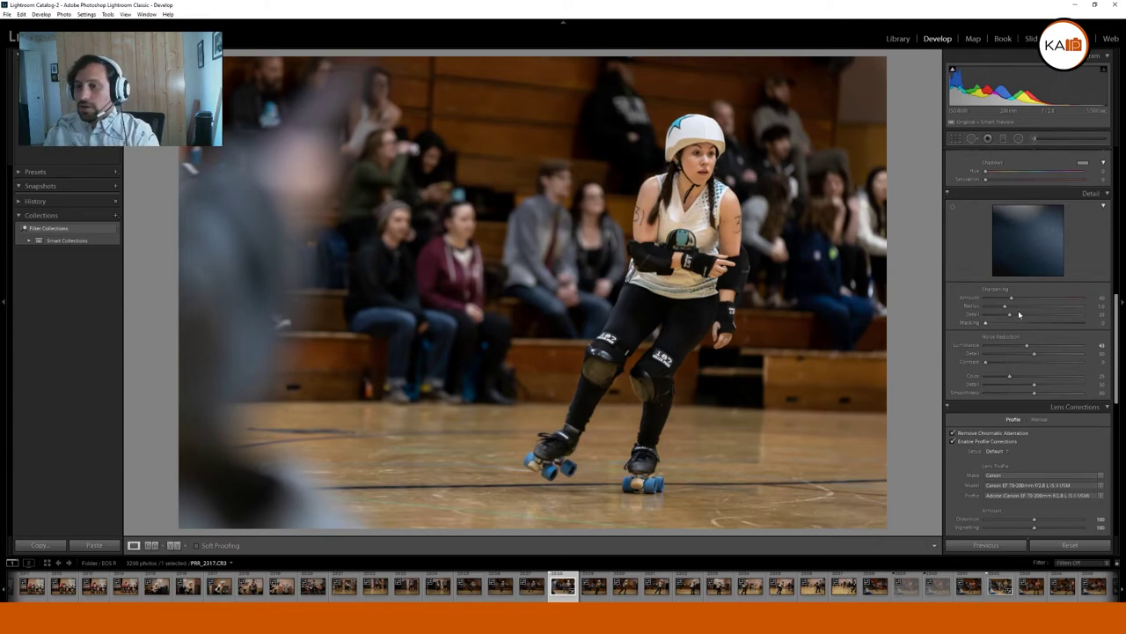
Set the orange saturation to +10 in the HSL settings, checking the effect on the photo.
scroll(1026, 316, "up", 6)
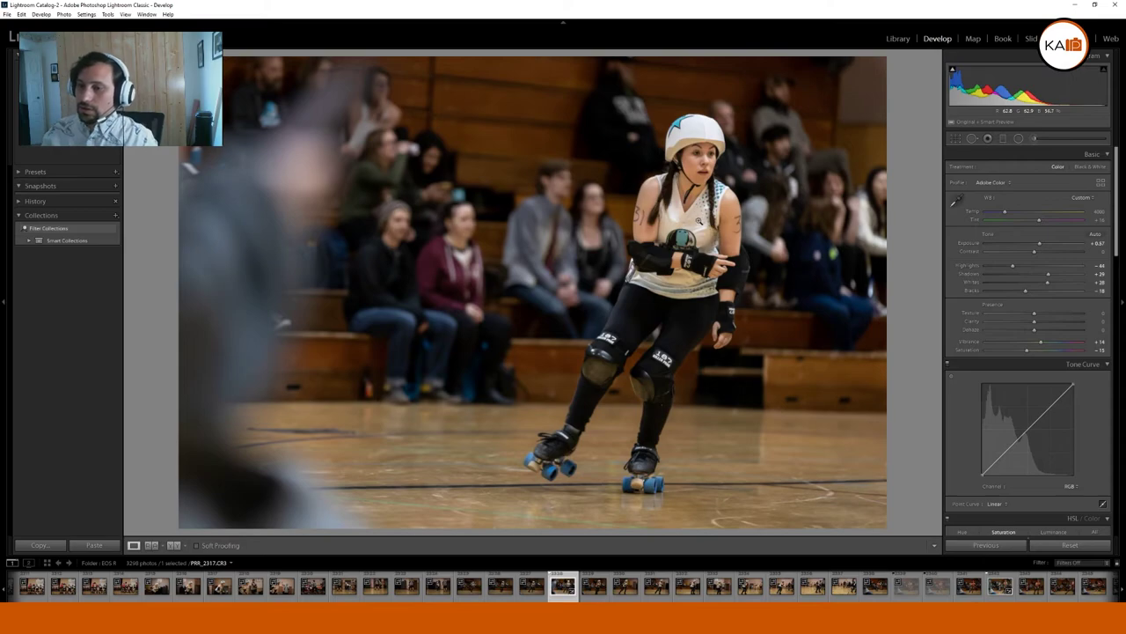
scroll(1065, 286, "down", 5)
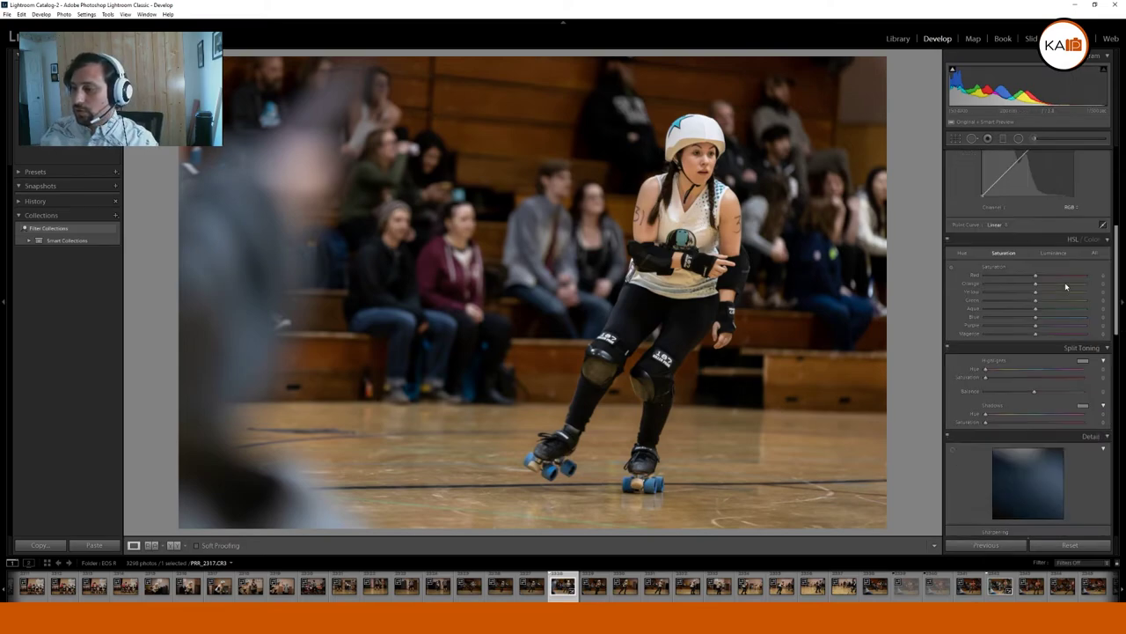
scroll(1065, 286, "up", 2)
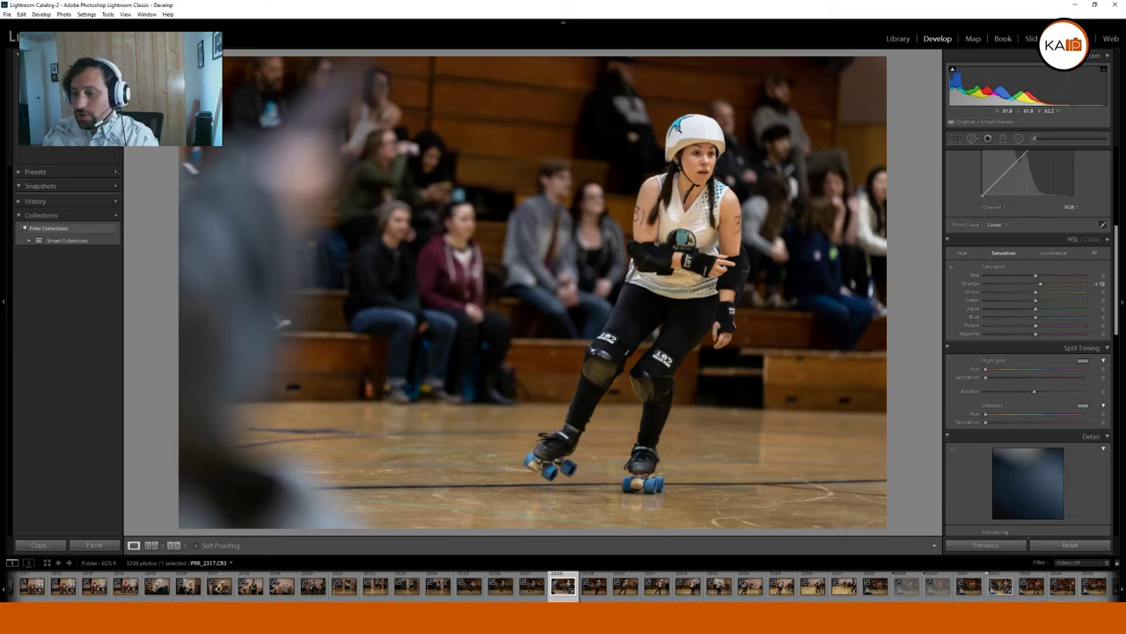
left_click(677, 125)
left_click(677, 125)
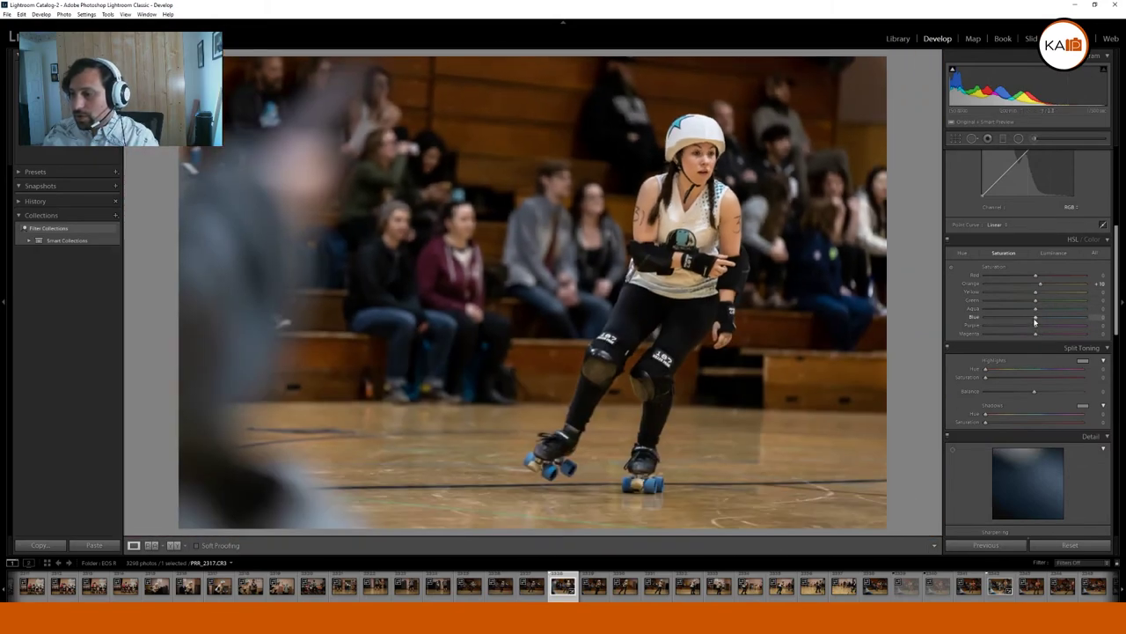
Use targeted adjustment on the photo to set aqua saturation to +20, blue saturation to +10 and blue luminance to -8.
left_click(950, 265)
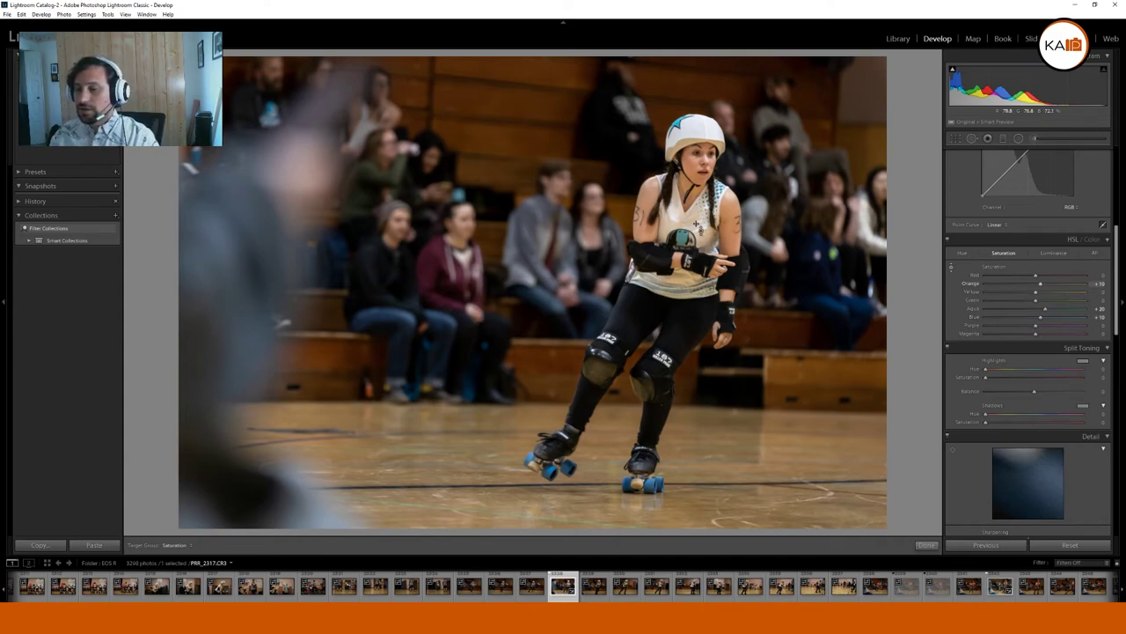
left_click(1060, 253)
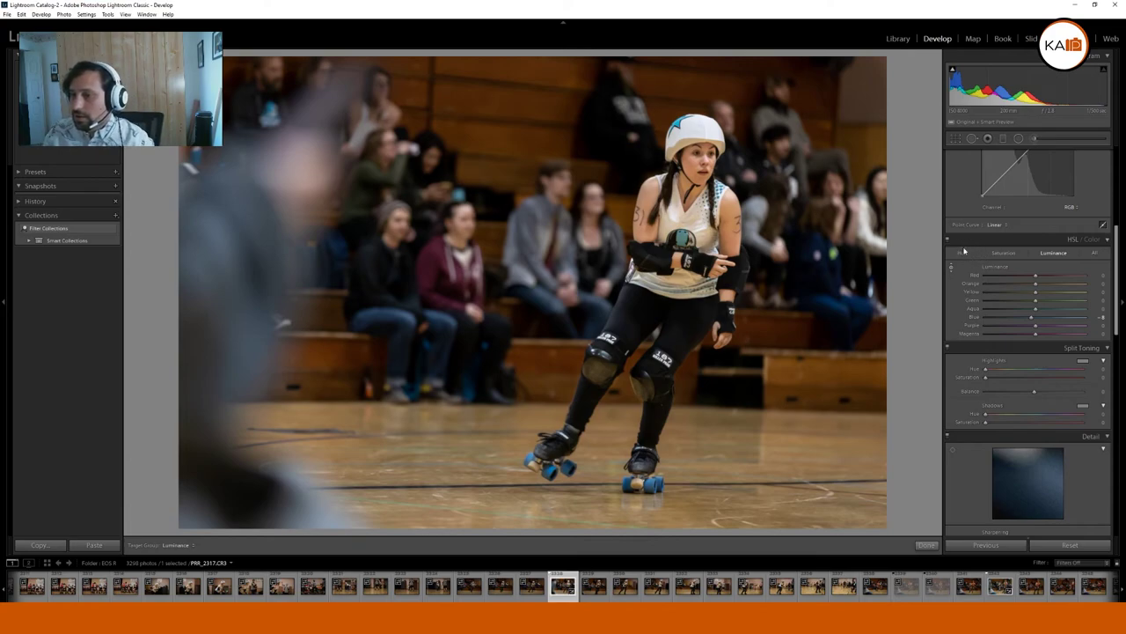
Zoom in closely on the skater's face and ready the adjustment brush with the Iris Enhance effect.
key("k")
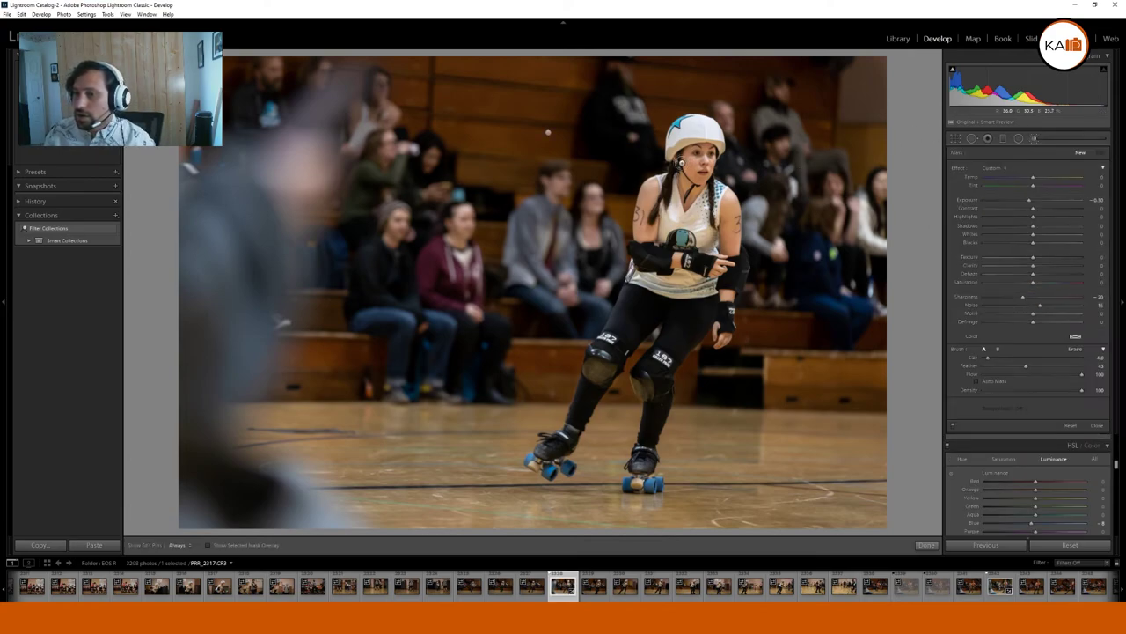
key("k")
left_click(711, 153)
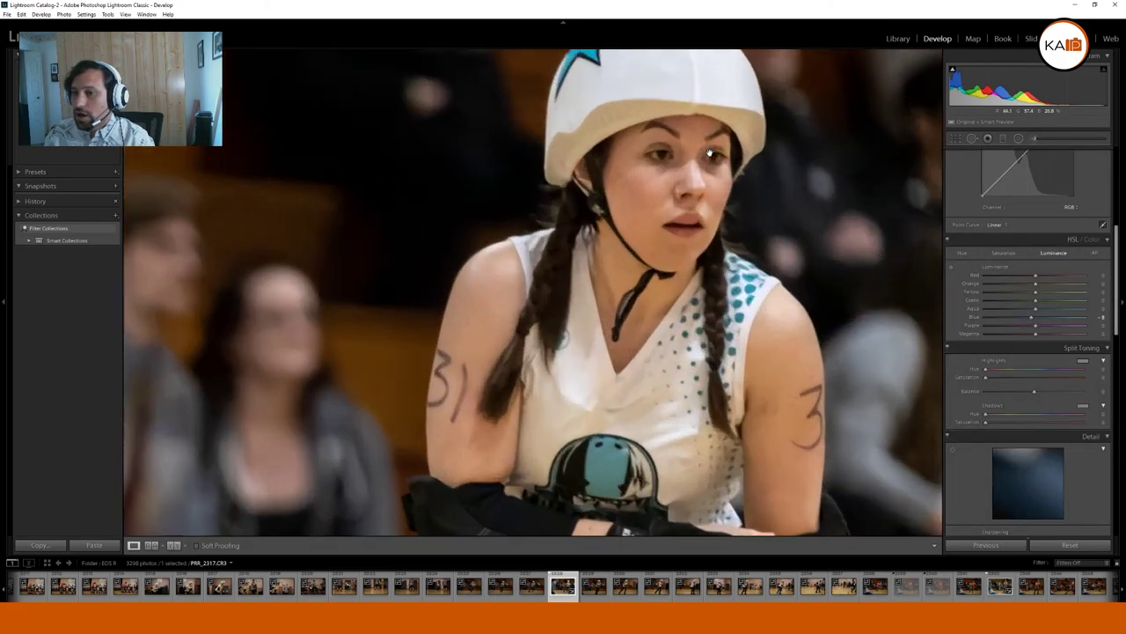
key("alt")
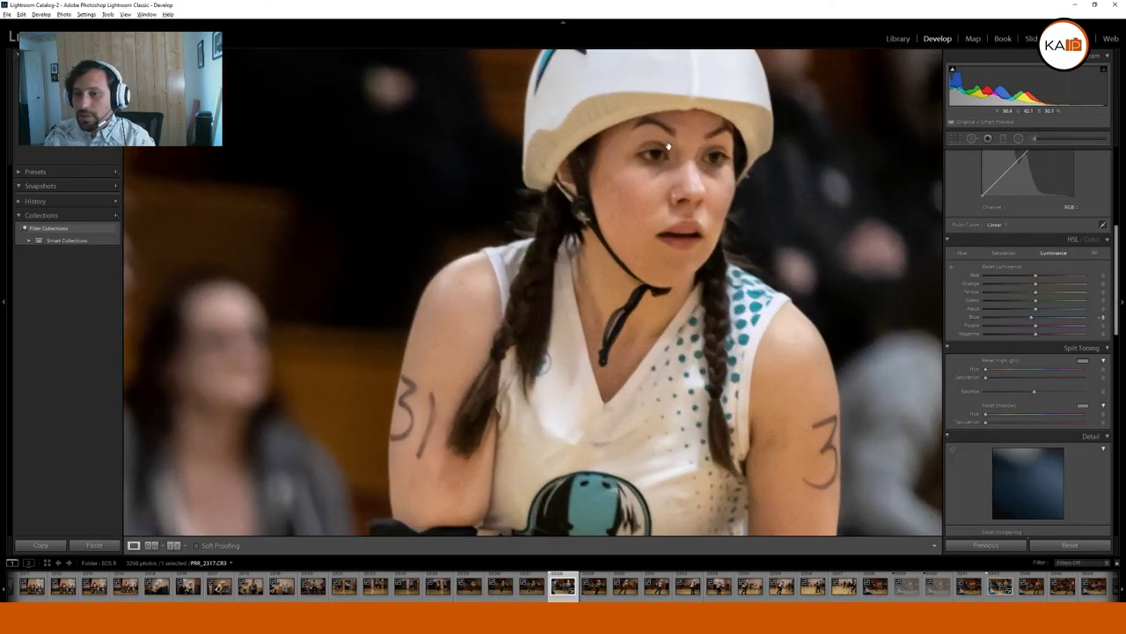
left_click_drag(668, 147, 651, 151)
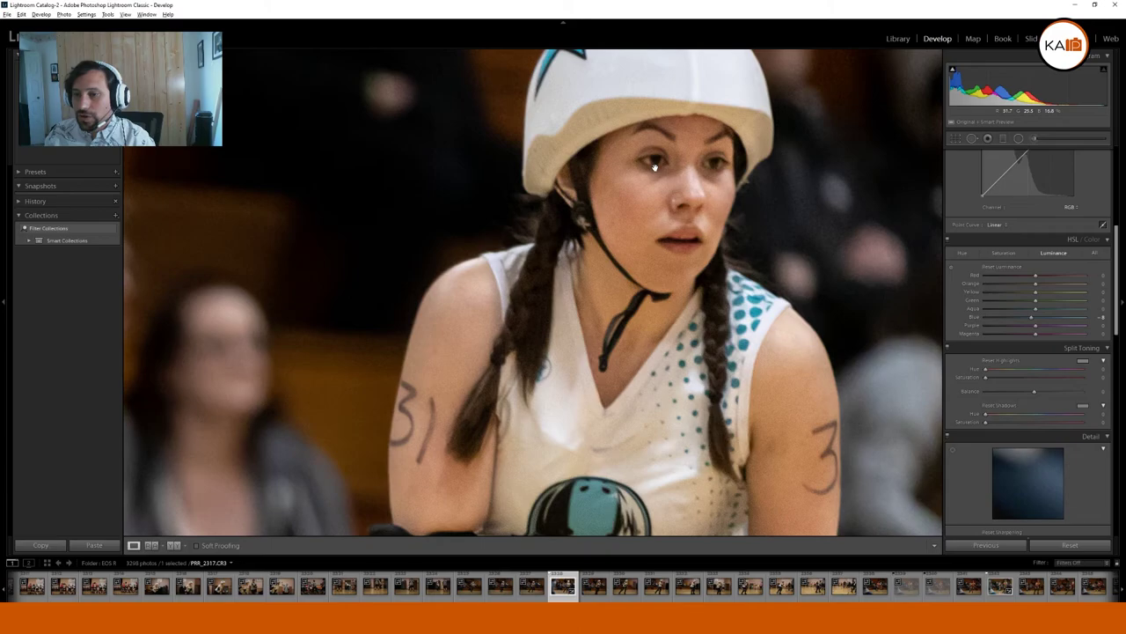
key("ctrl+equal")
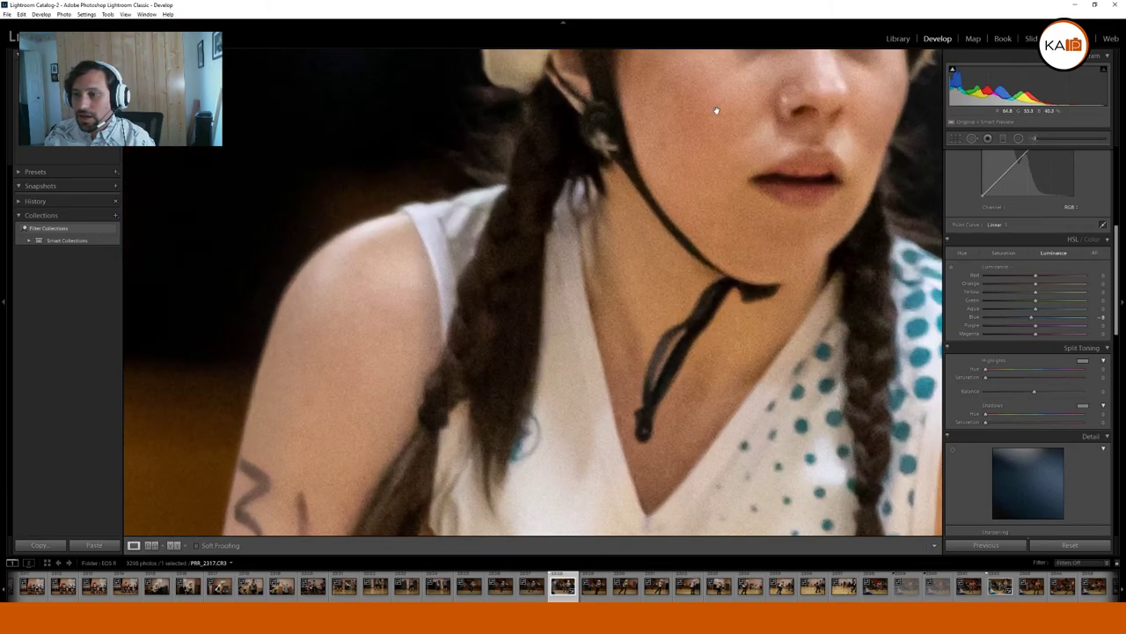
key("ctrl+equal")
left_click_drag(759, 121, 573, 266)
left_click(1035, 141)
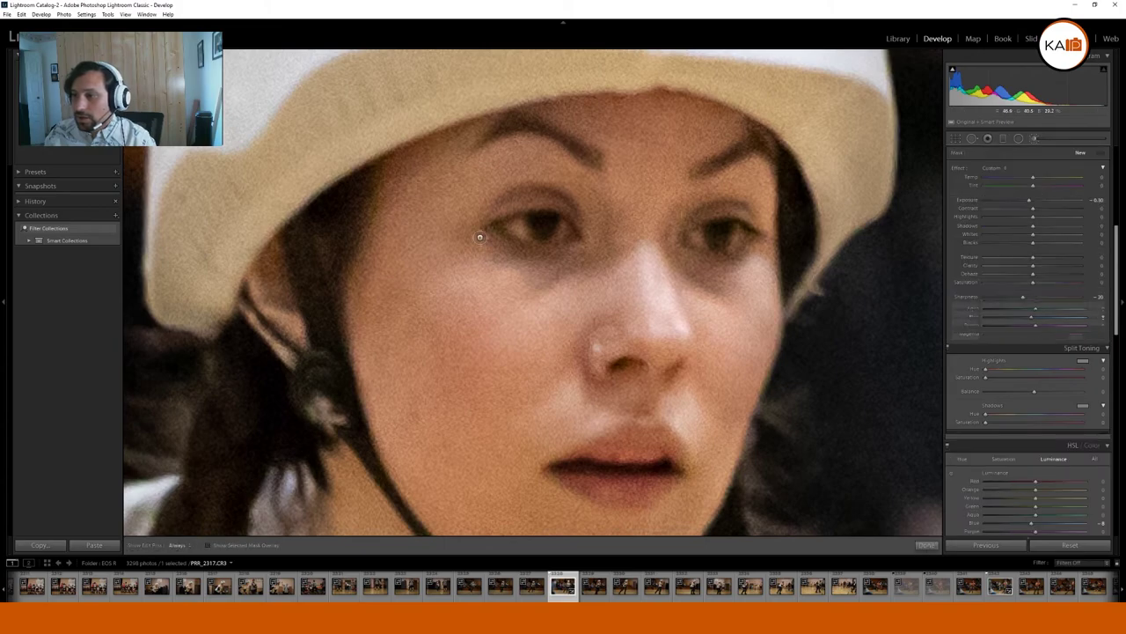
left_click(998, 169)
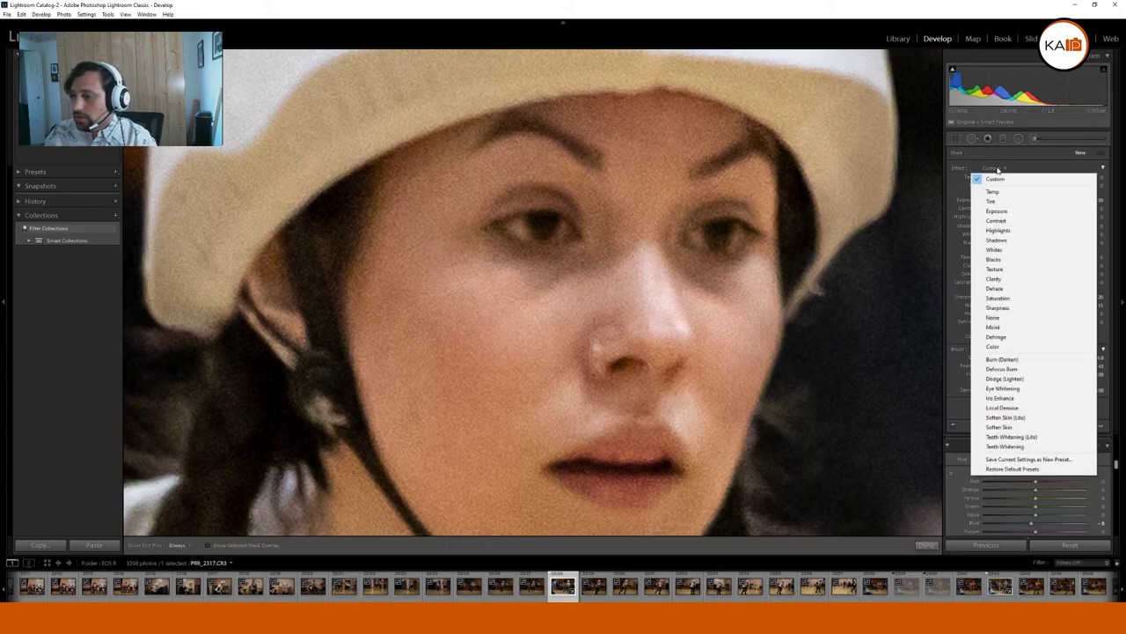
left_click(1000, 398)
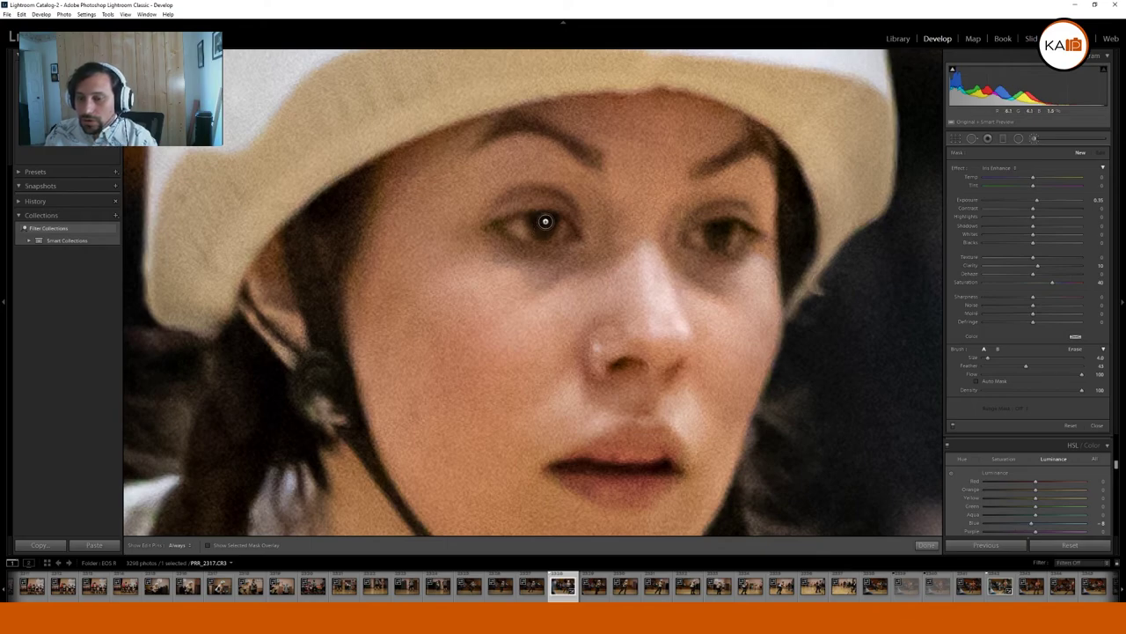
Brush the Iris Enhance effect over both of the skater's irises and check the coverage with the mask overlay.
key("h")
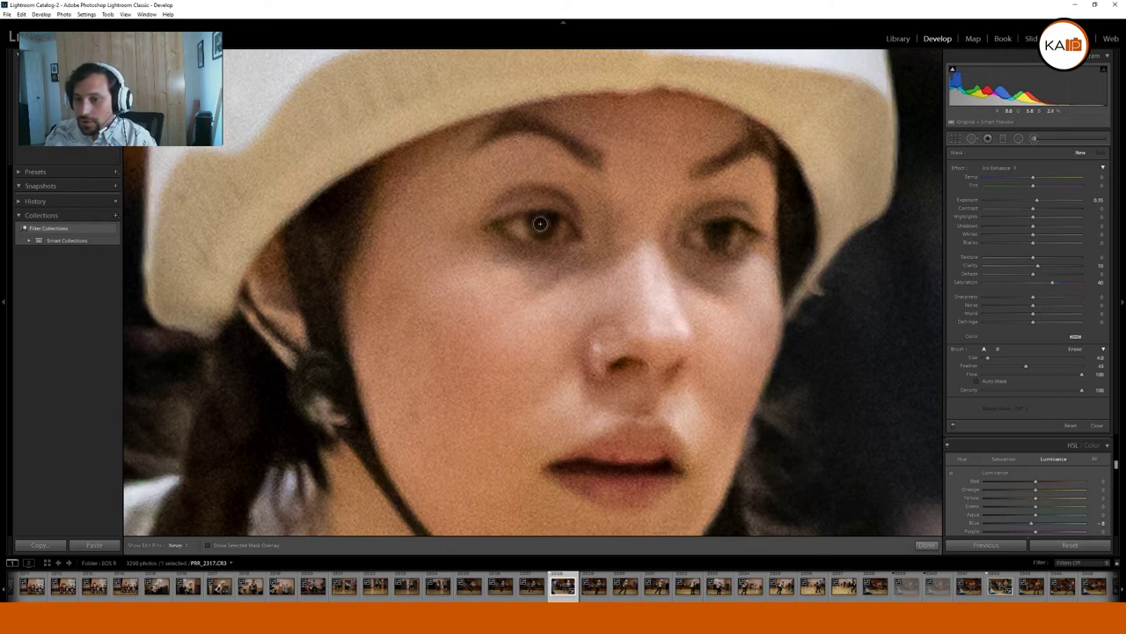
key("h")
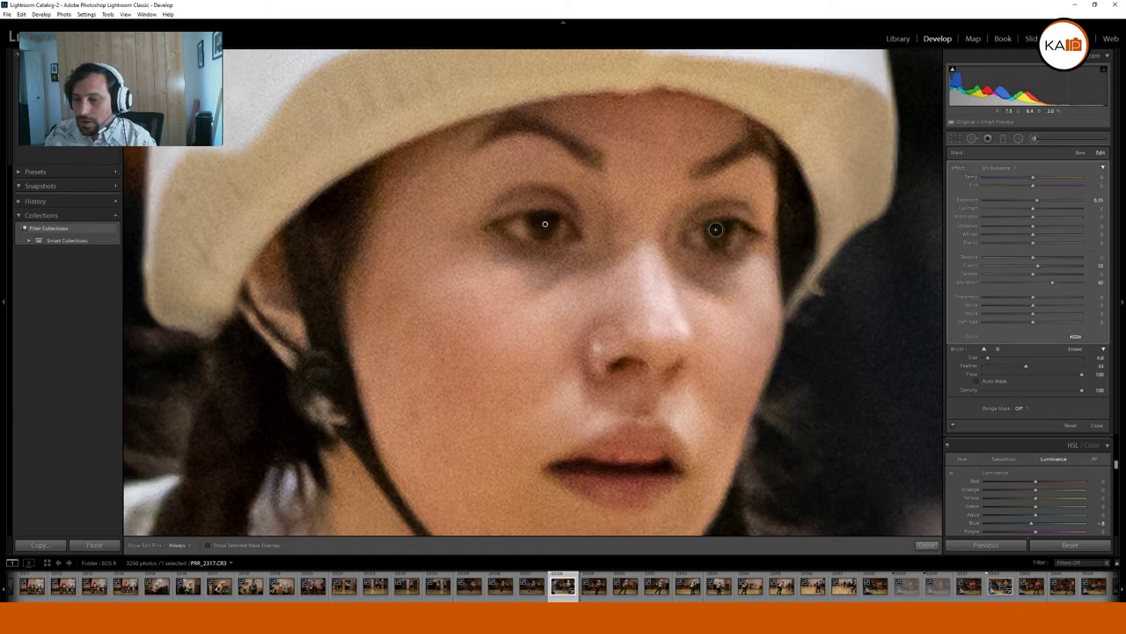
key("h")
key("h")
key("o")
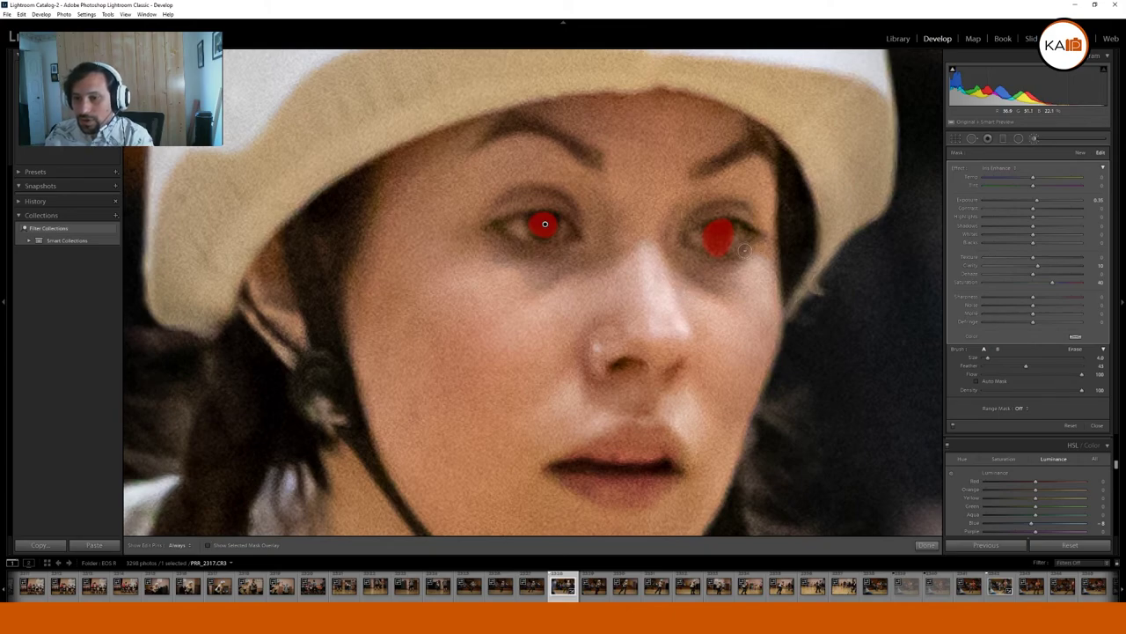
key("o")
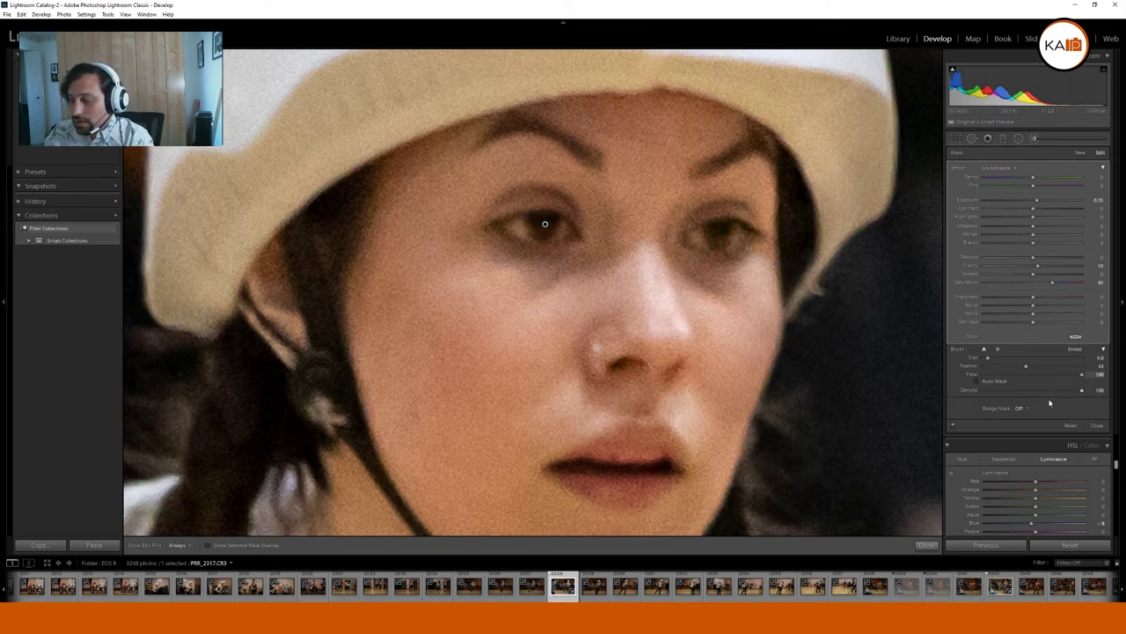
Erase the iris adjustment where it spills past the iris of the eye on the photo's right side.
left_click(1074, 350)
key("h")
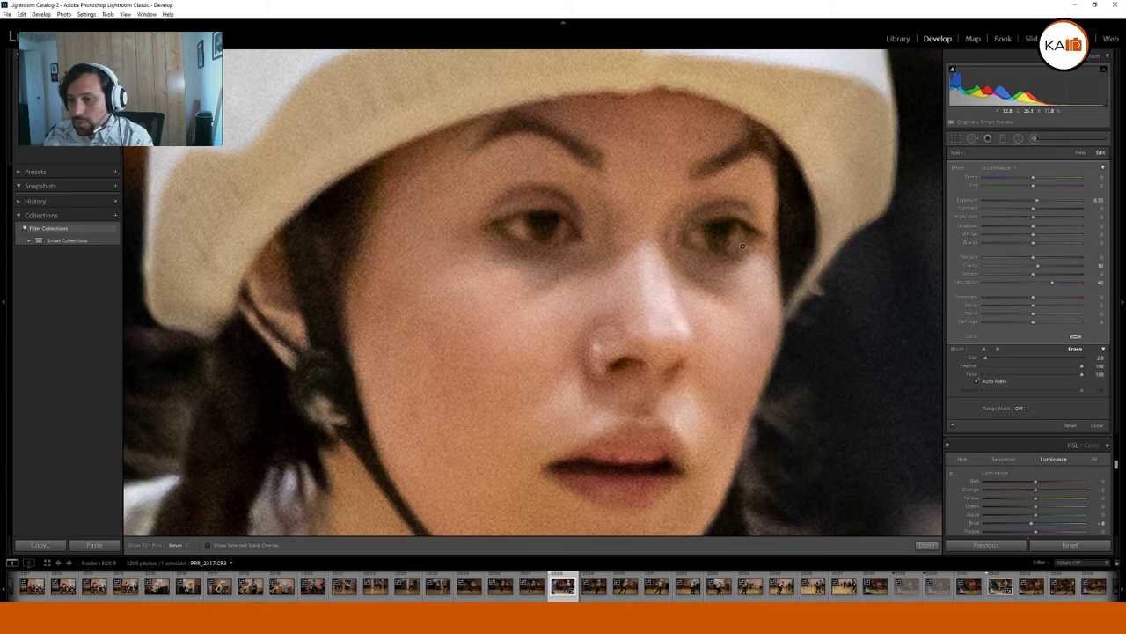
key("h")
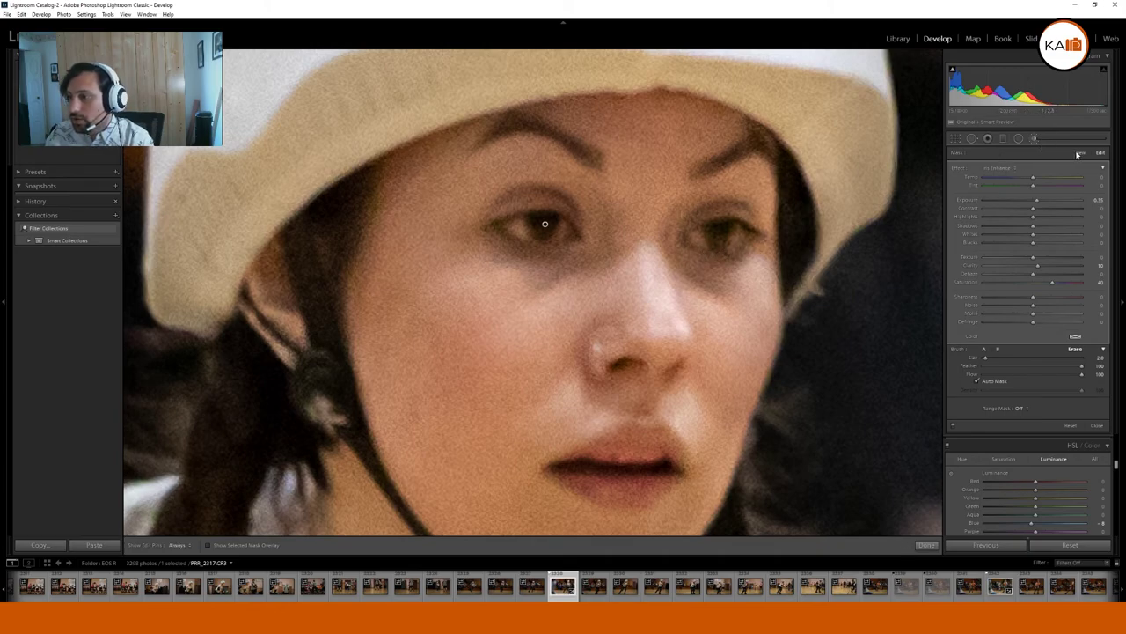
Create a new brush adjustment with the Eye Whitening effect and paint it over the whites of the eye on the photo's left side.
left_click(1080, 153)
left_click(999, 167)
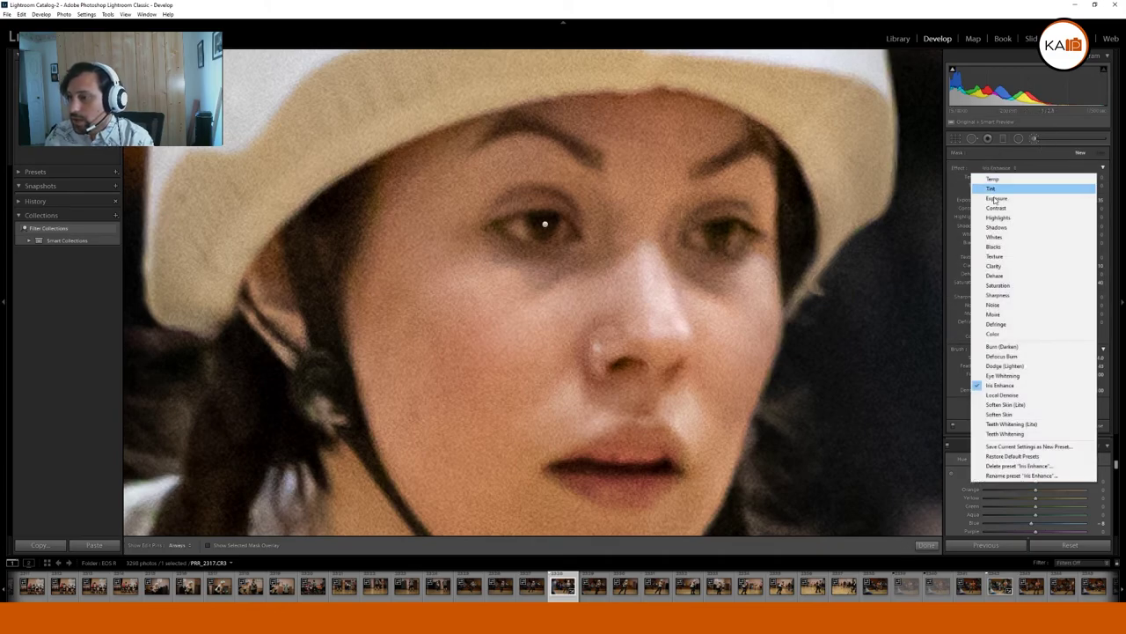
left_click(1003, 376)
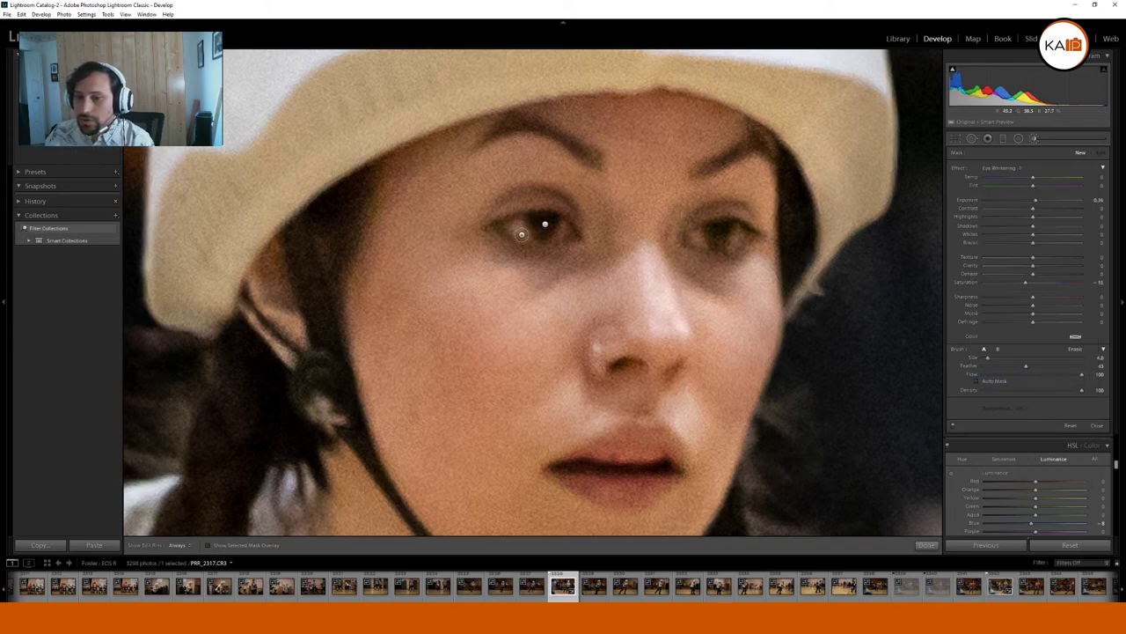
left_click_drag(510, 223, 561, 231)
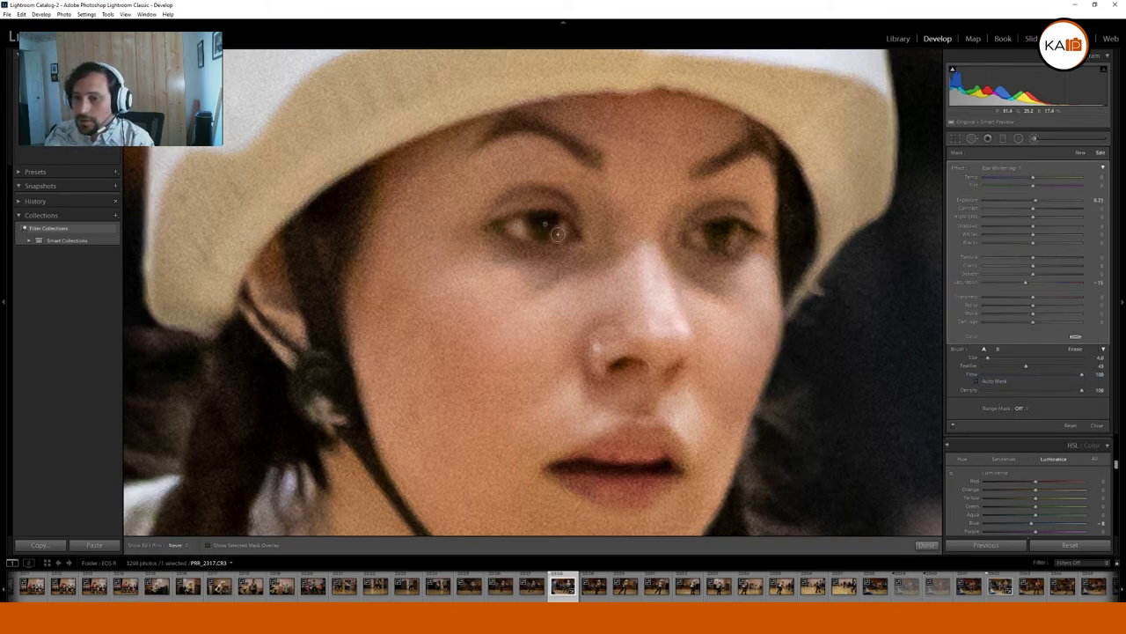
key("h")
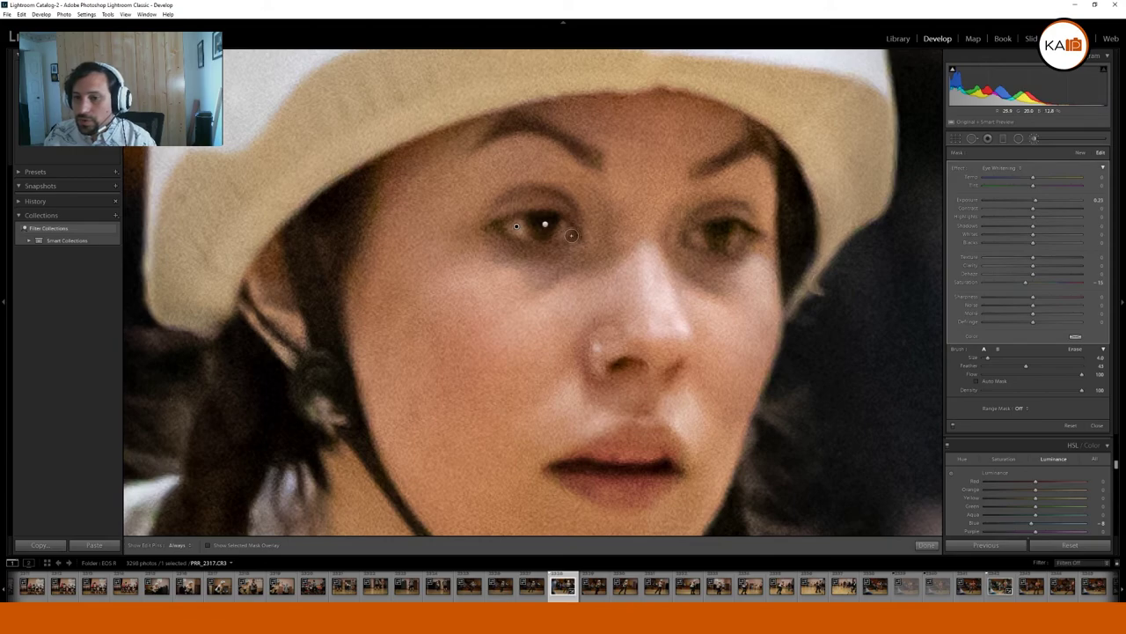
Erase the whitening spill around the first eye, then whiten the other eye and clean up its edges.
key("alt")
key("h")
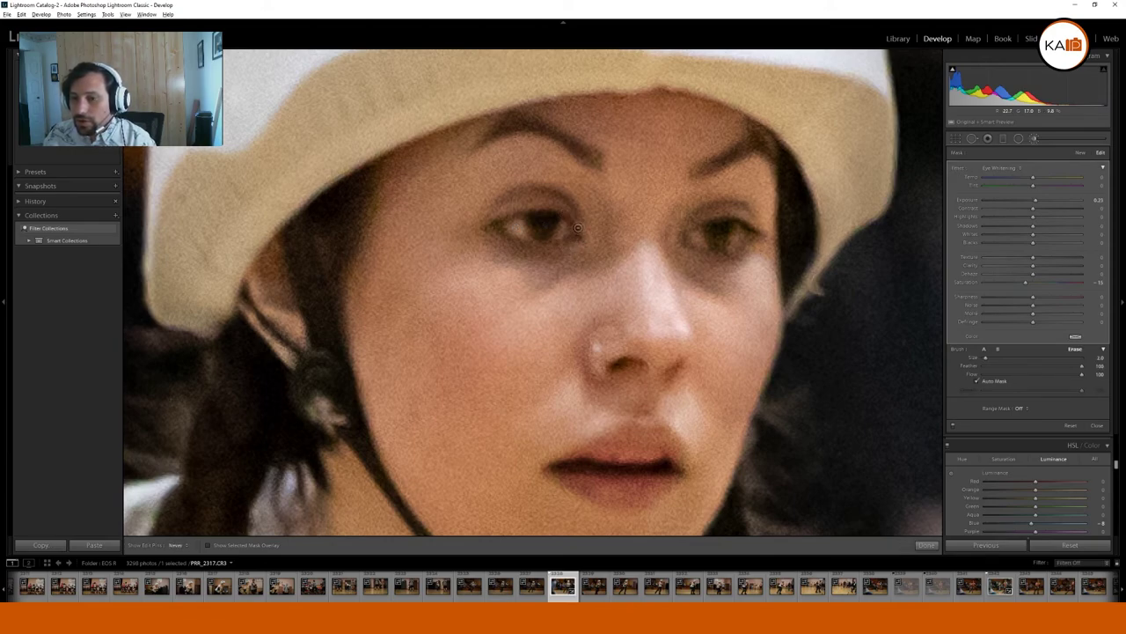
key("h")
key("h")
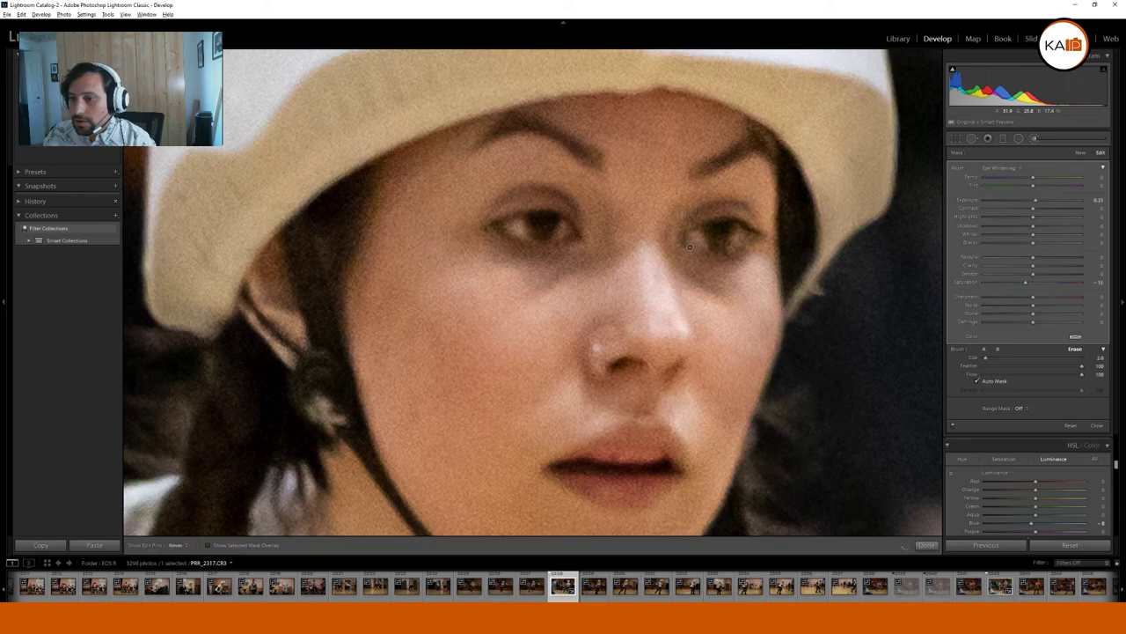
key("alt")
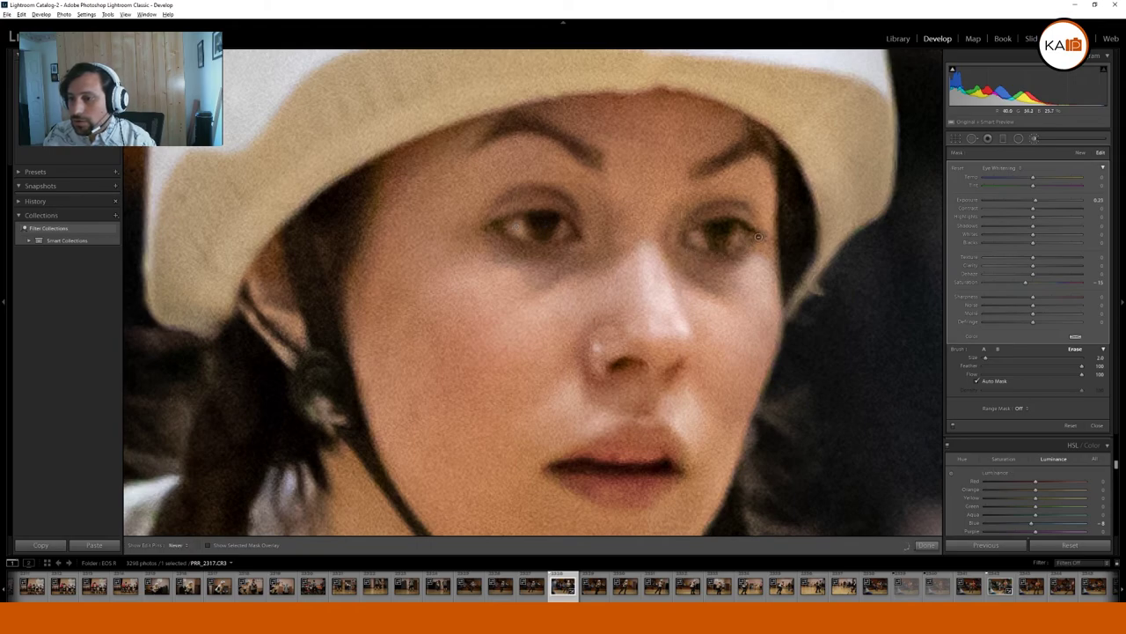
key("h")
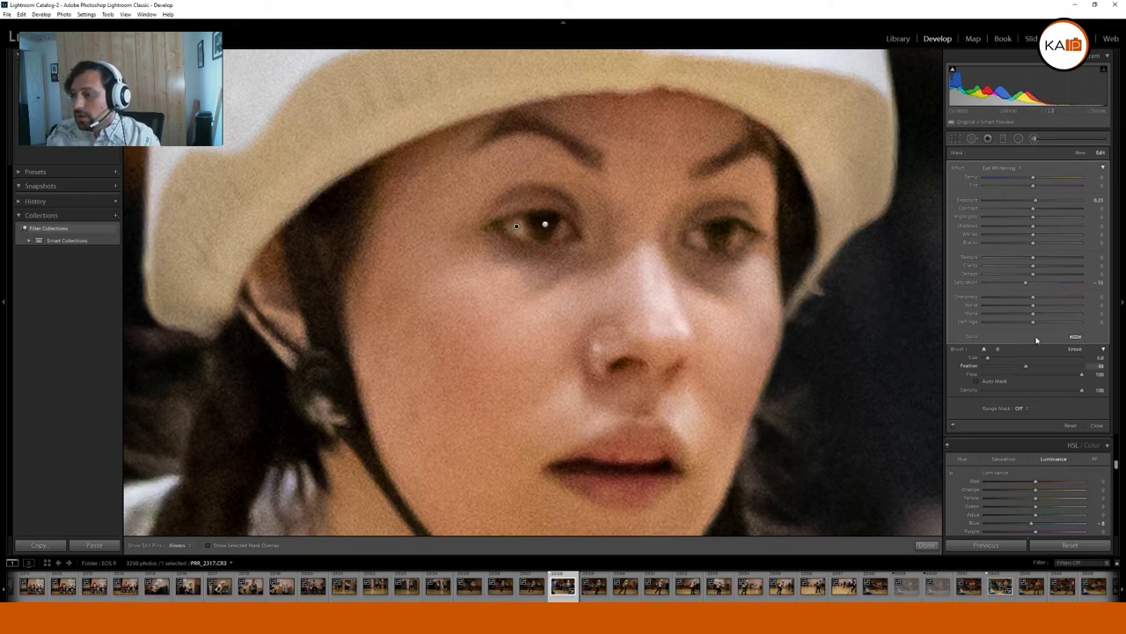
Create a new brush adjustment with the Contrast effect and paint it along the lash lines of the eye on the photo's left side.
left_click(1080, 153)
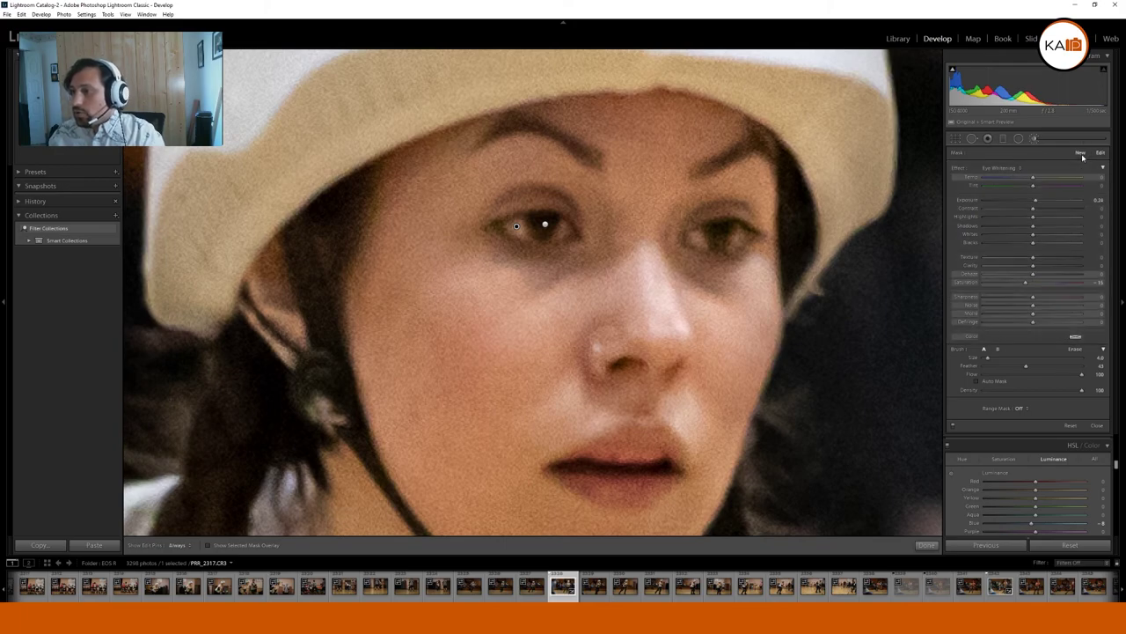
left_click(1006, 168)
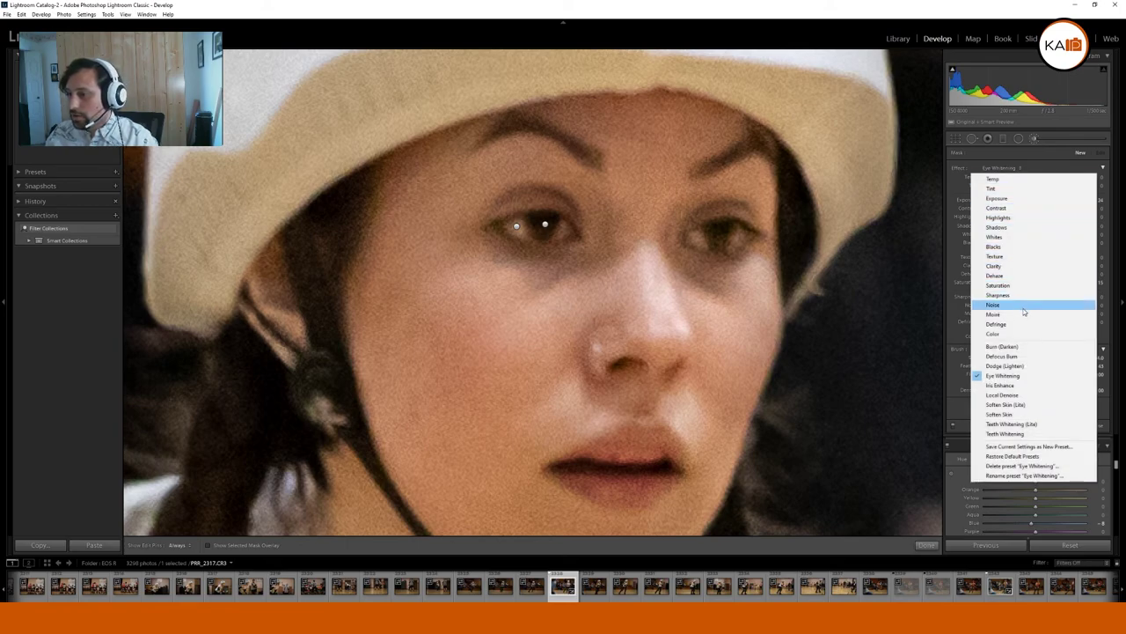
left_click(1025, 209)
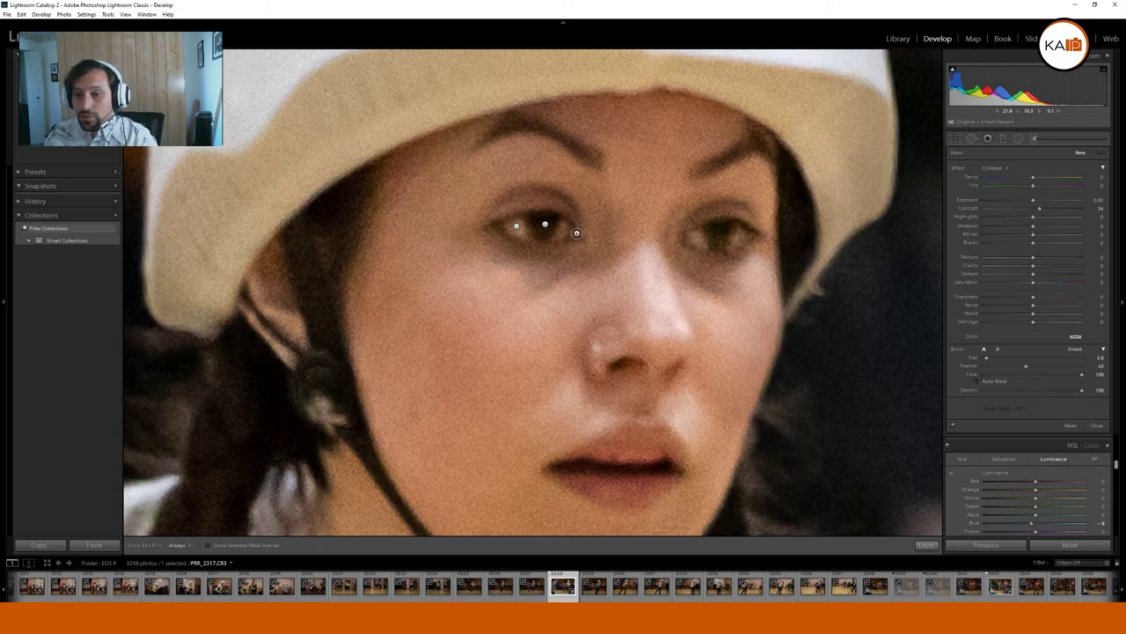
key("h")
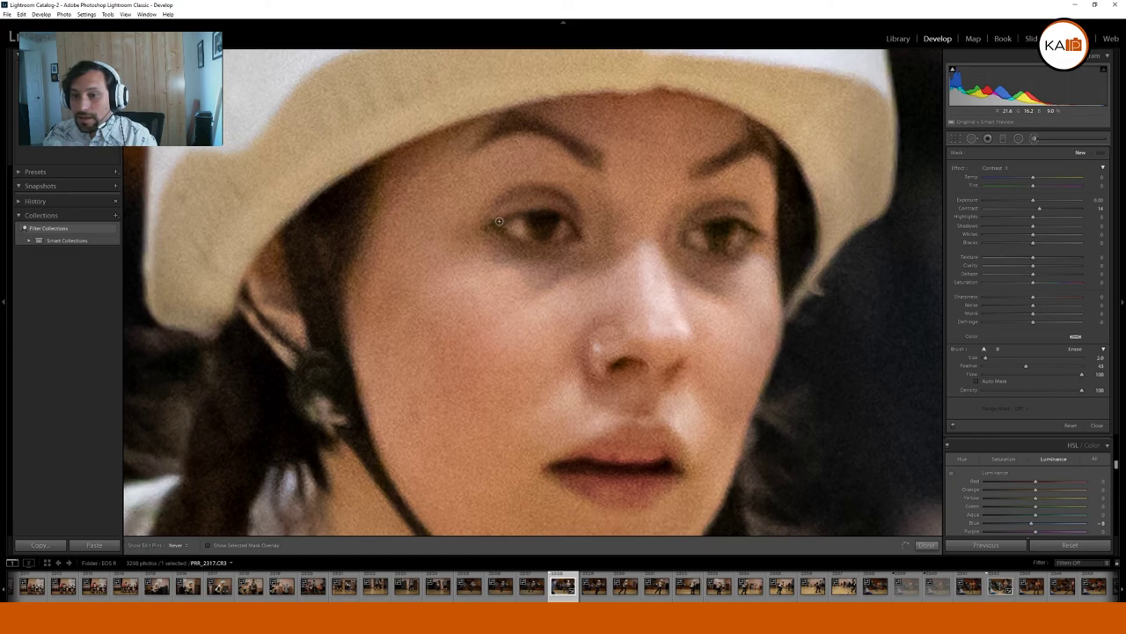
left_click_drag(493, 225, 528, 241)
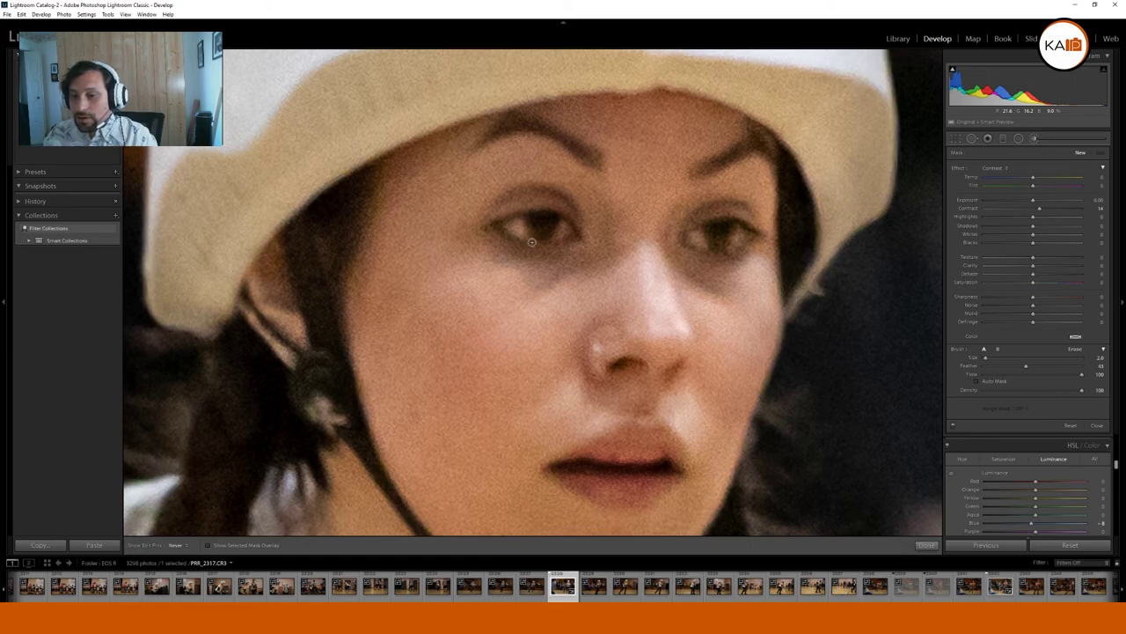
key("h")
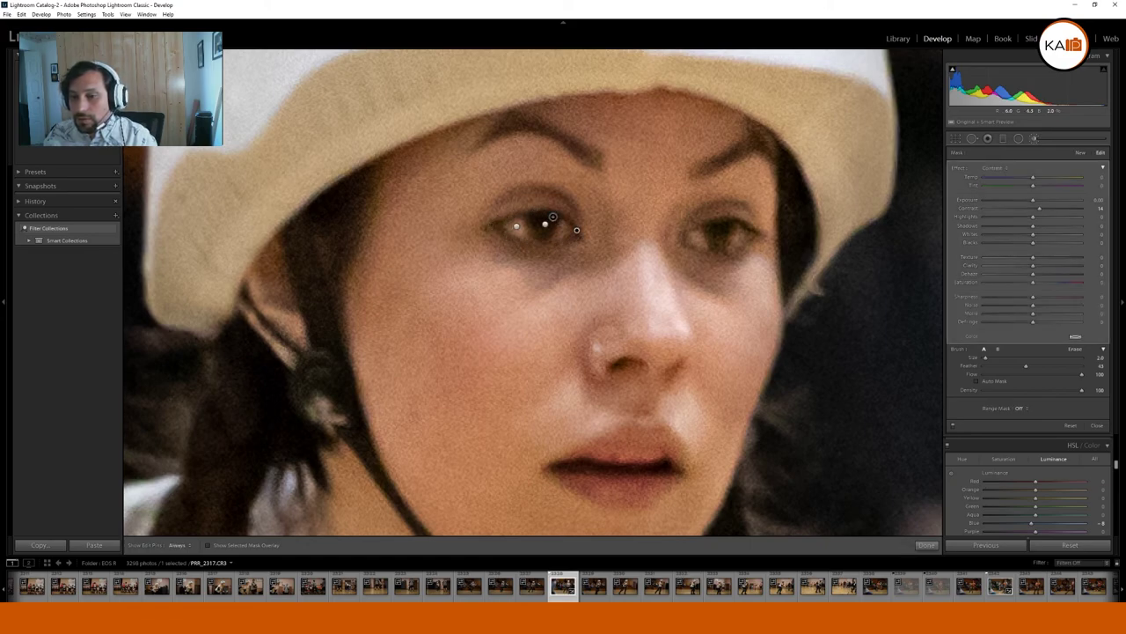
key("h")
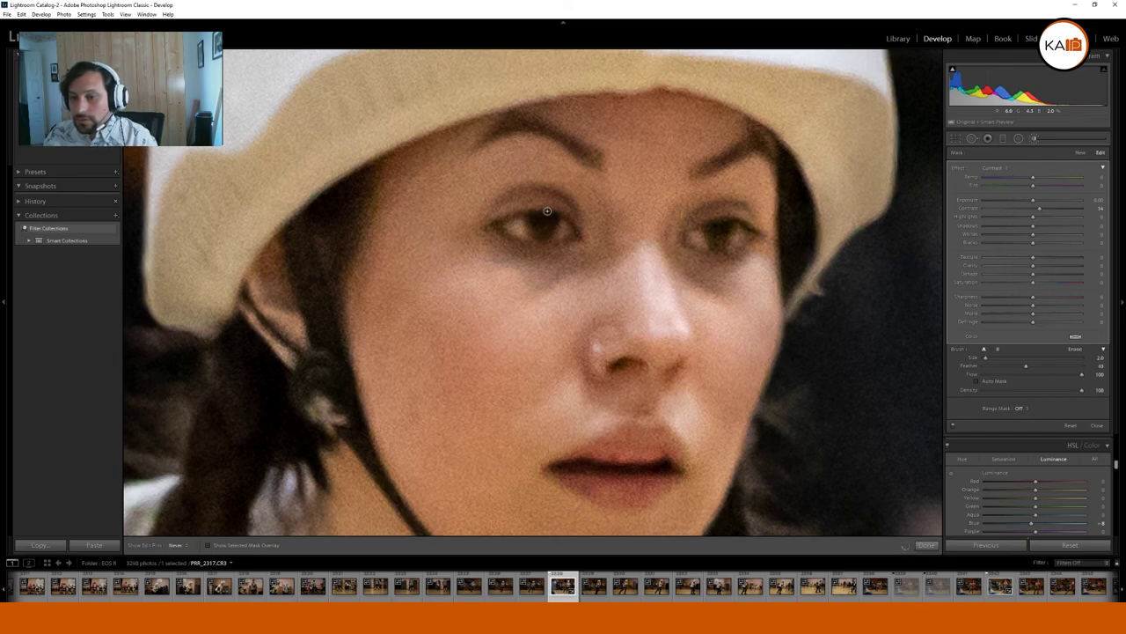
key("h")
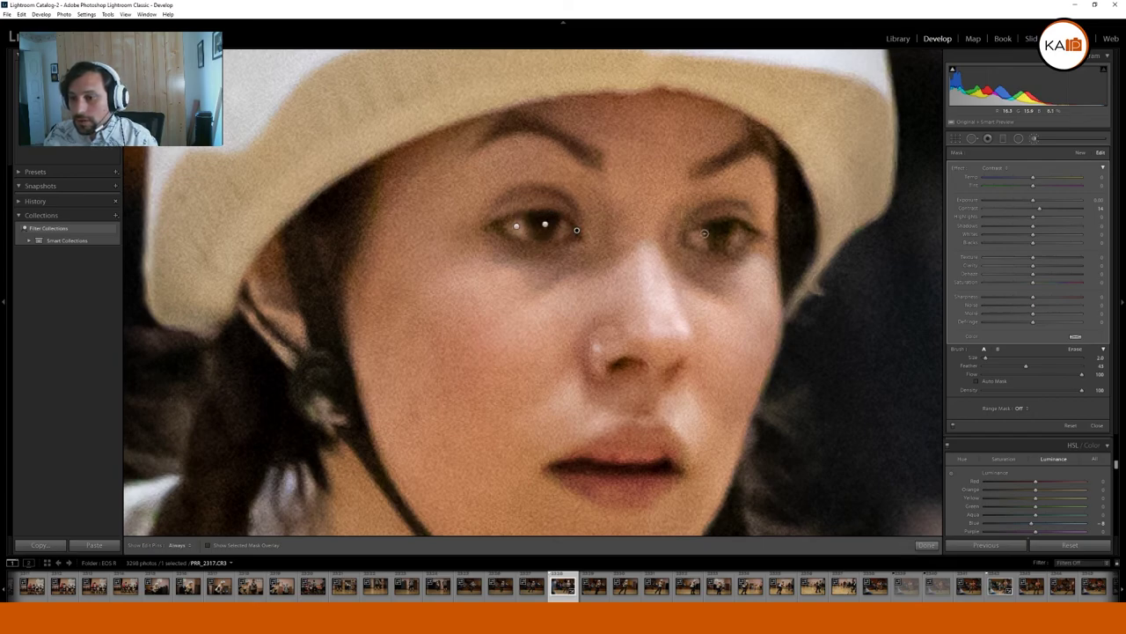
Paint the same contrast adjustment along the lash lines of the eye on the photo's right side.
key("h")
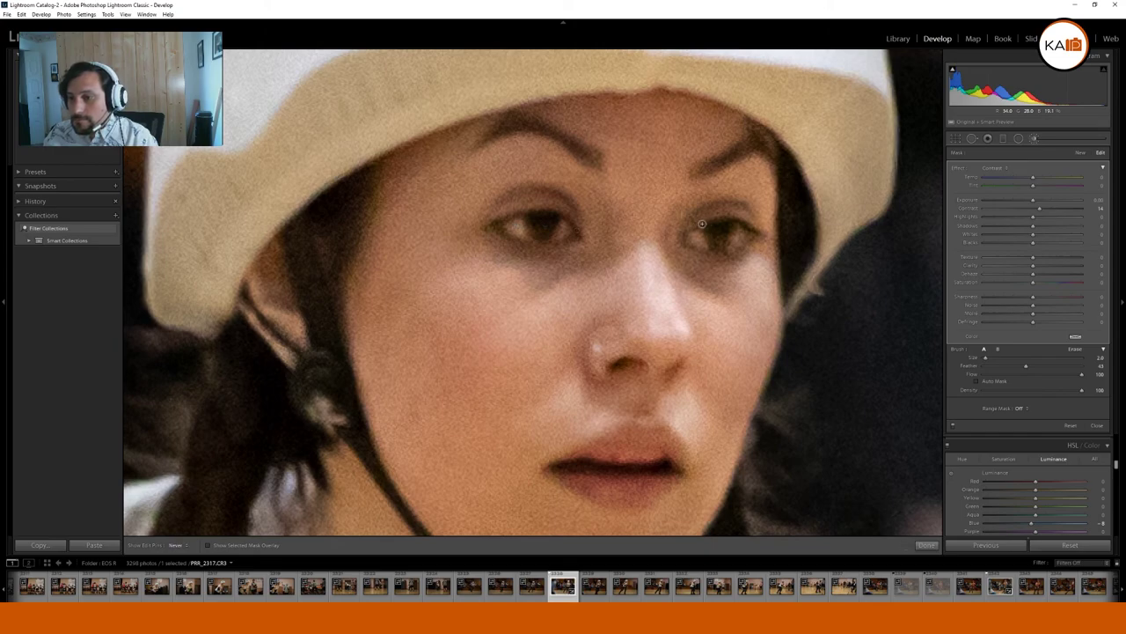
left_click_drag(701, 223, 753, 231)
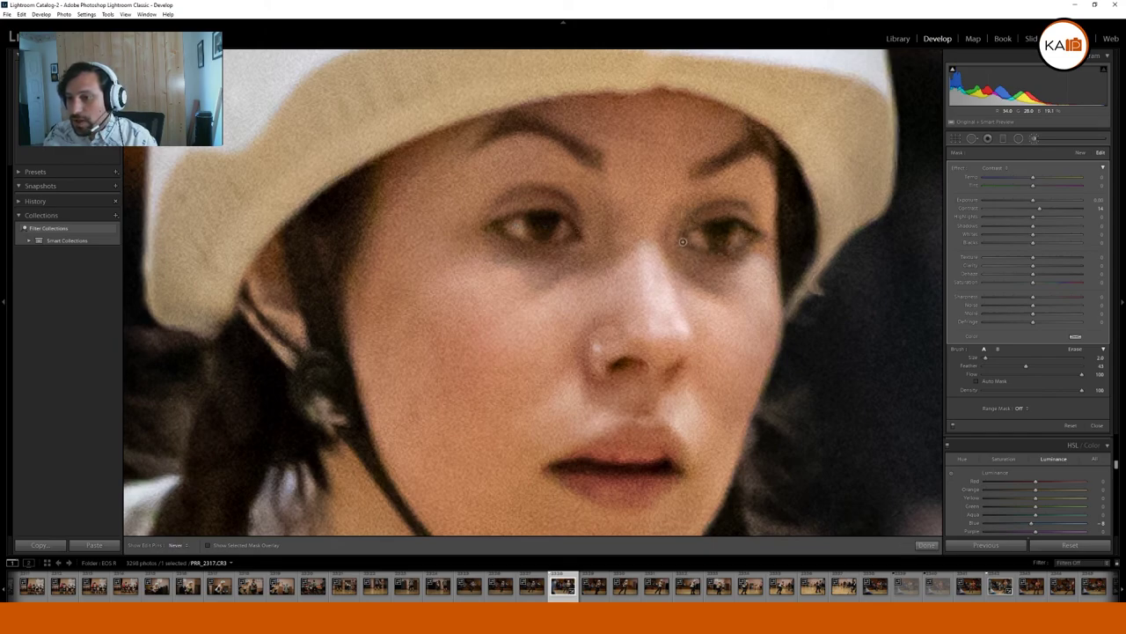
key("h")
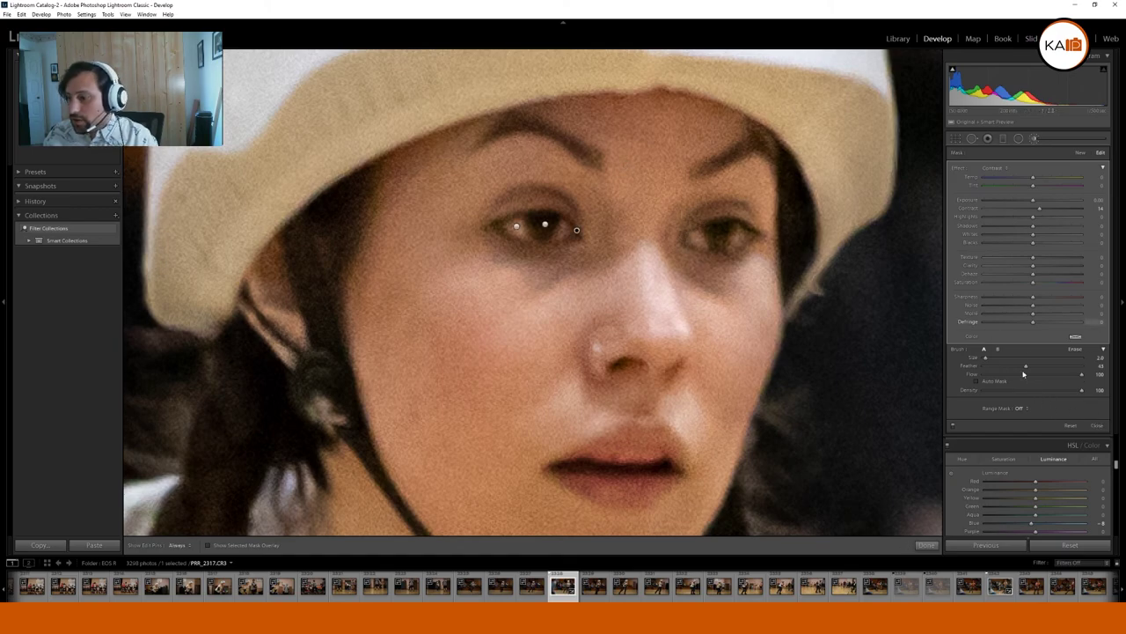
Finish the brush adjustments and give the photo a 5-star rating.
key("1")
left_click(1095, 426)
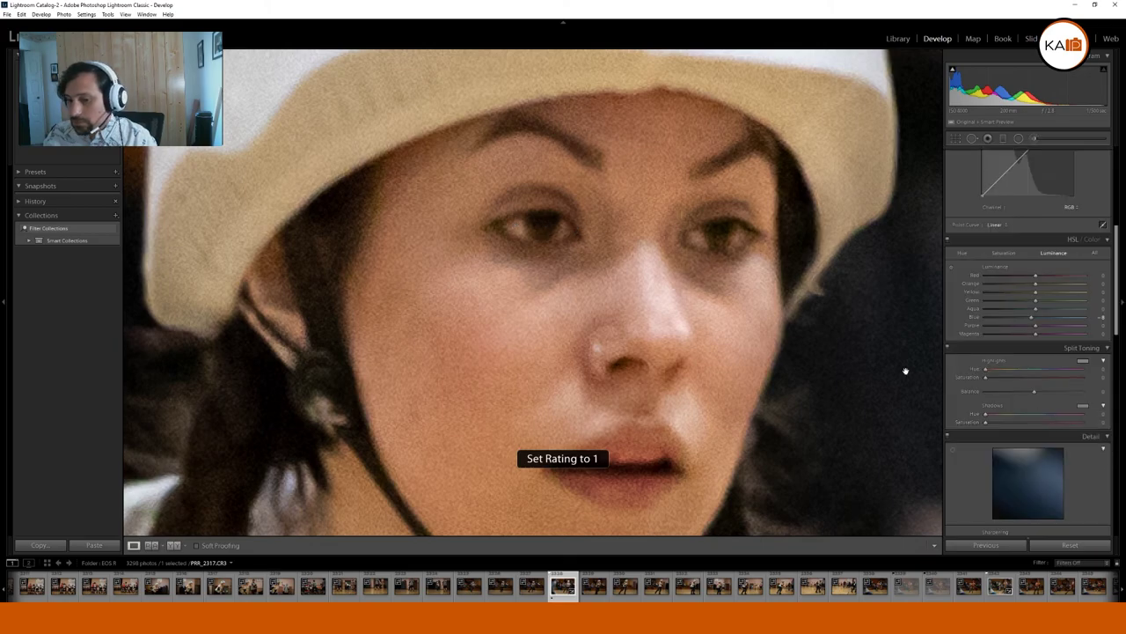
key("5")
left_click(727, 271)
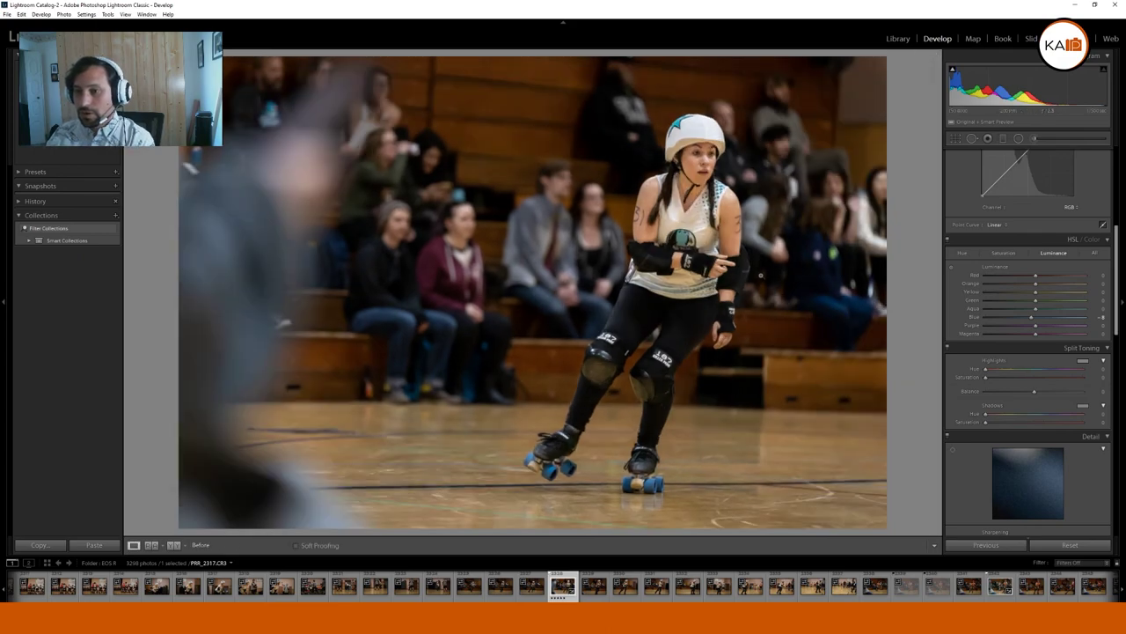
Compare the edited photo with its unedited version, both for the whole frame and close up on the skater's face.
key("backslash")
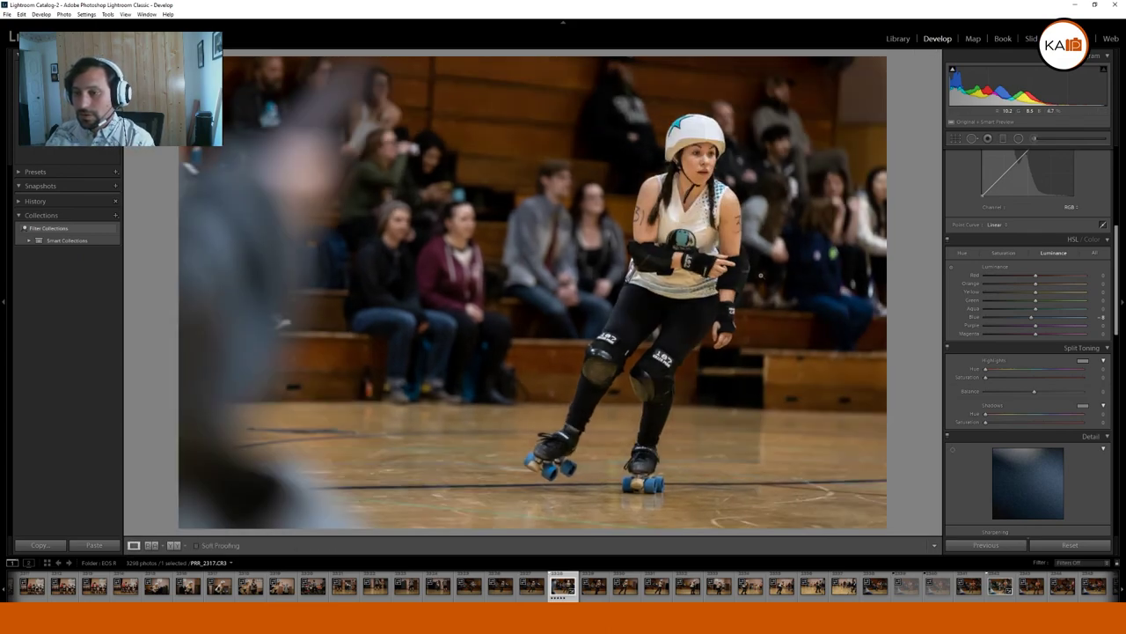
key("backslash")
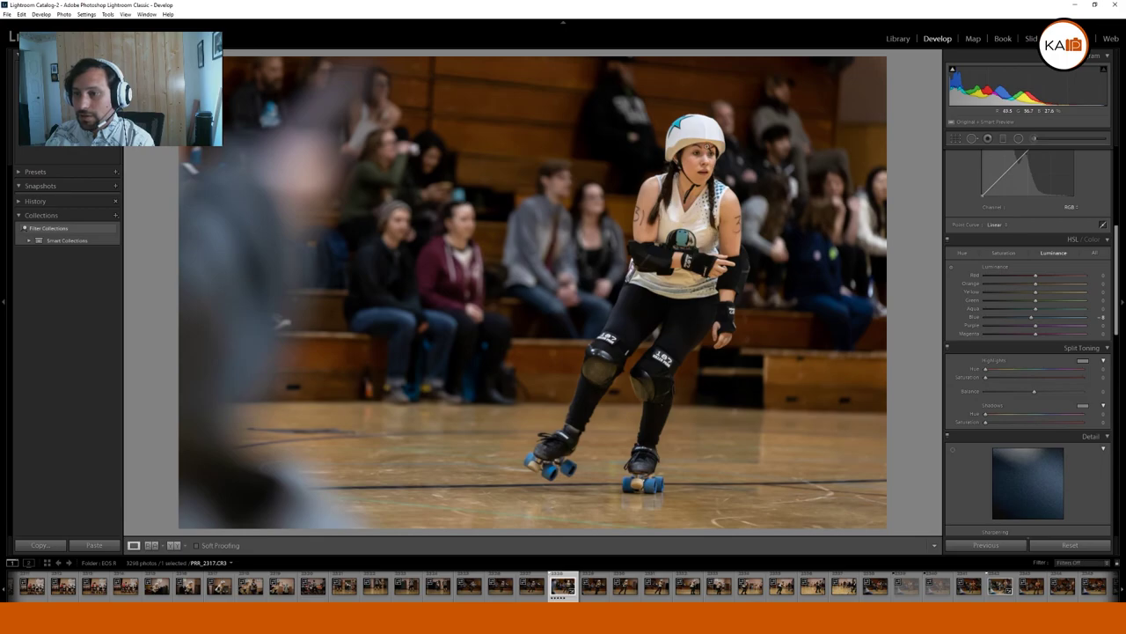
left_click(714, 159)
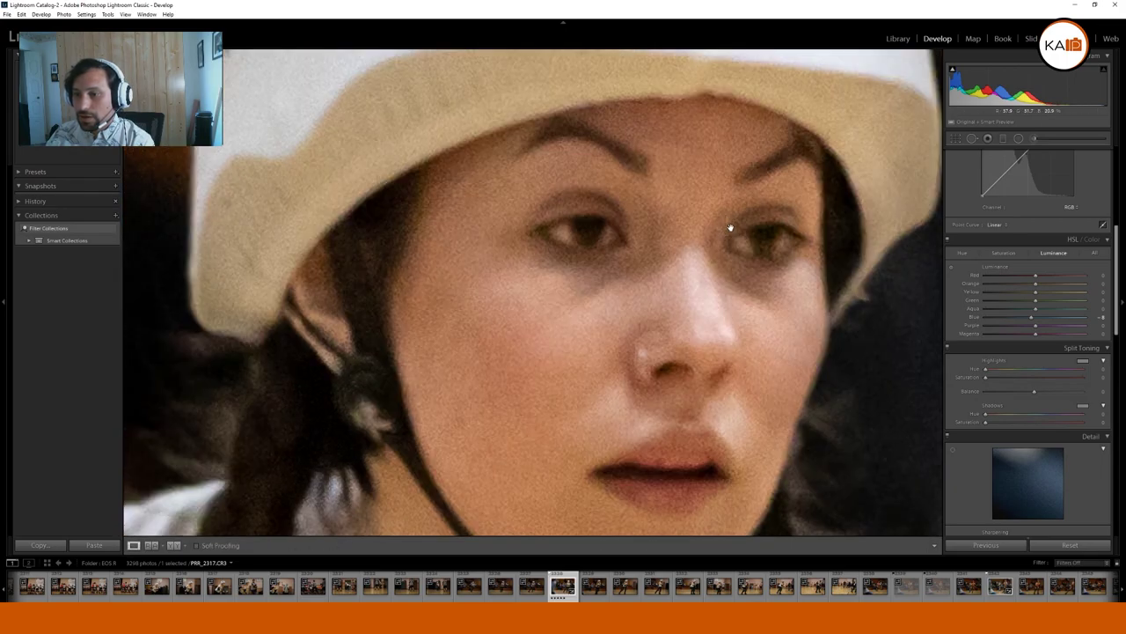
key("backslash")
key("backslash")
key("backslash")
key("backslash")
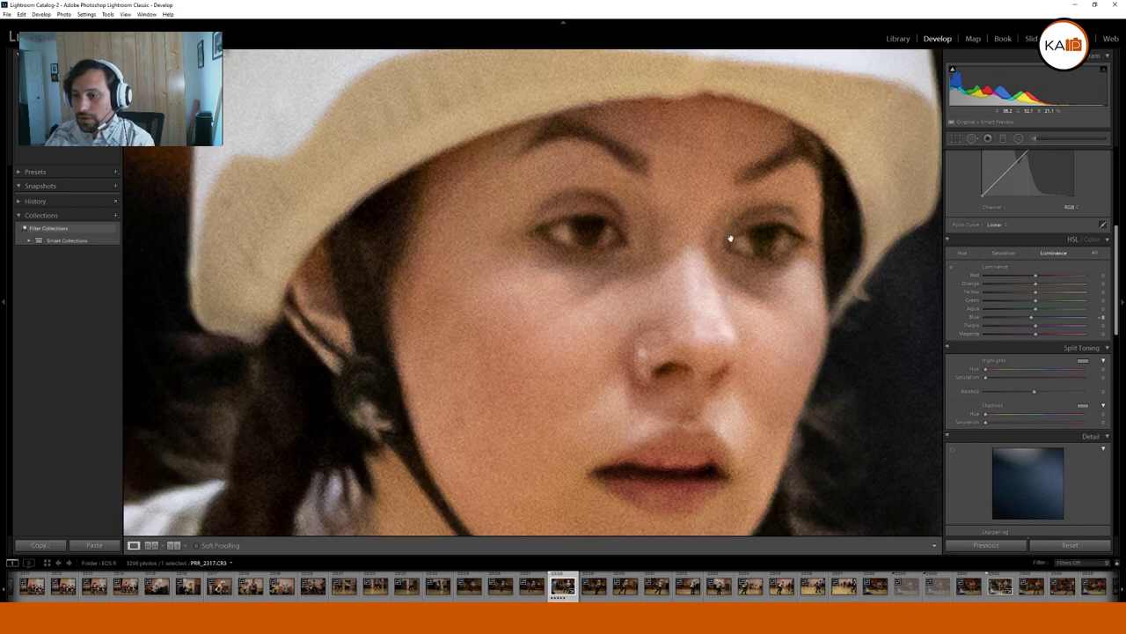
left_click(729, 238)
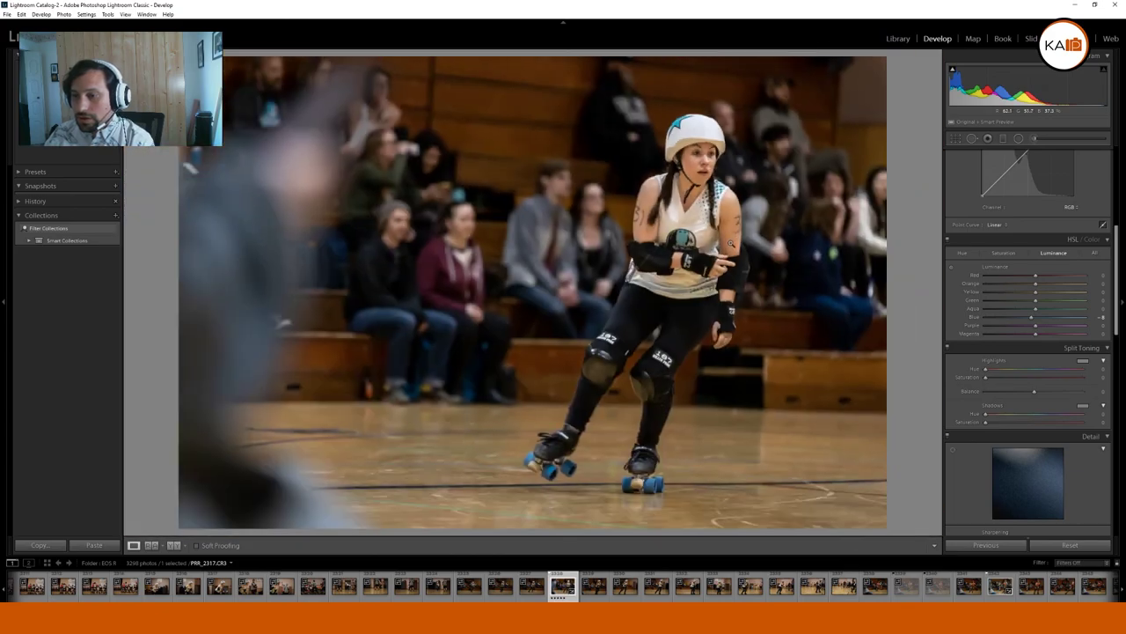
key("backslash")
key("backslash")
key("backslash")
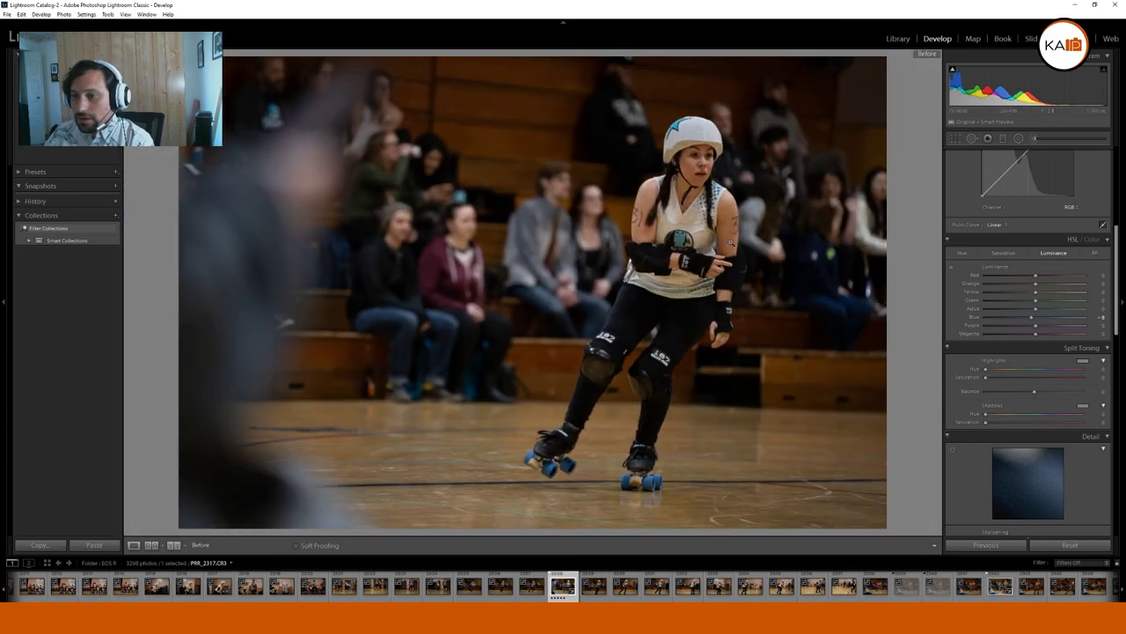
key("backslash")
key("backslash")
key("backslash")
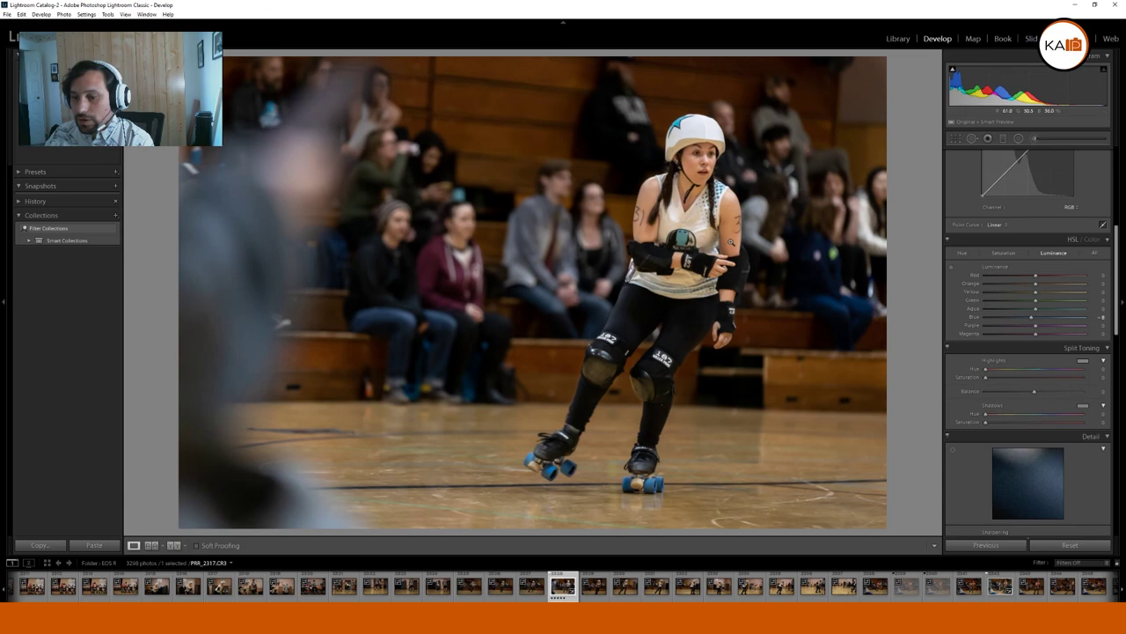